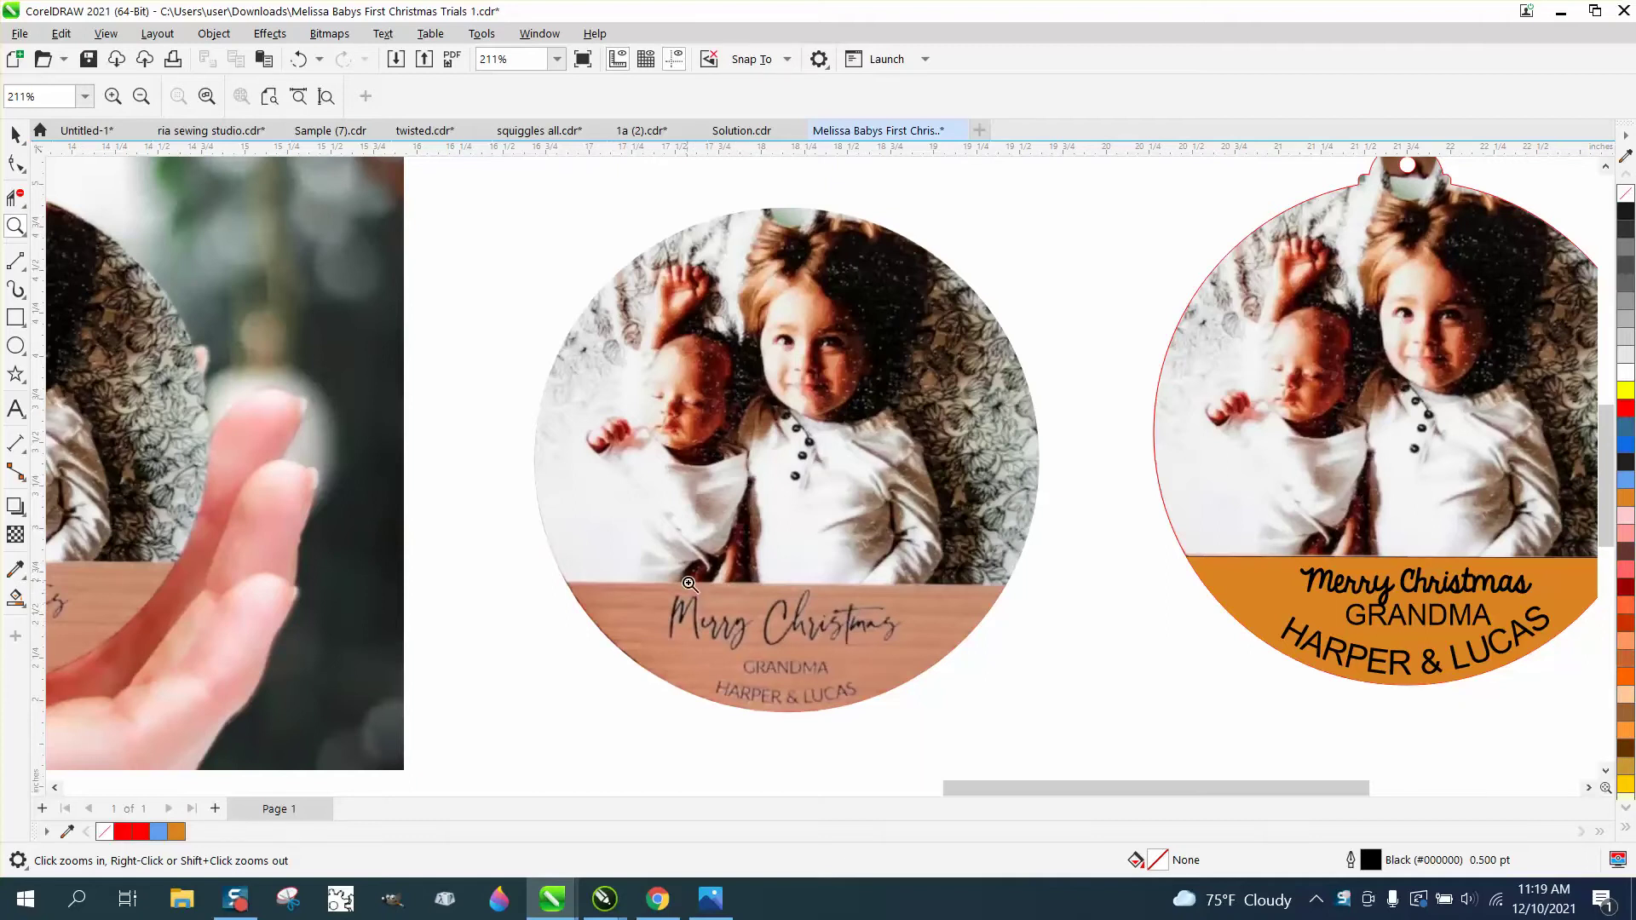
# - Delete the orange band covering the lower part of the ornament with the red outline
pyautogui.scroll(5, 810, 631)
pyautogui.scroll(-2, 796, 623)
pyautogui.scroll(-6, 796, 622)
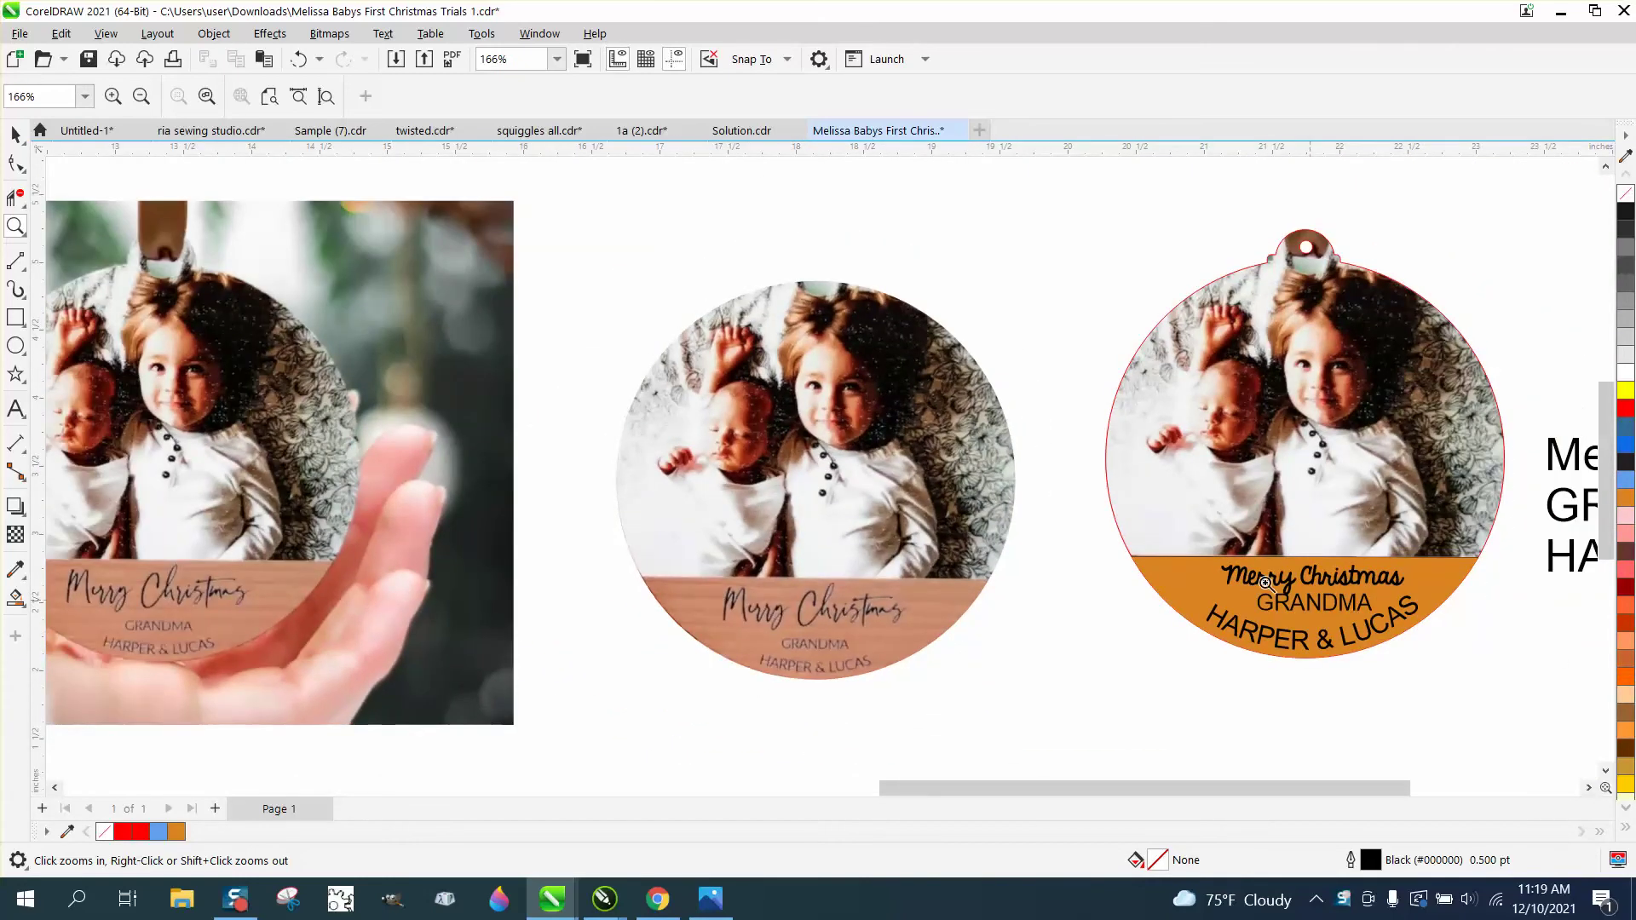
pyautogui.moveTo(1095, 516); pyautogui.dragTo(1519, 704)
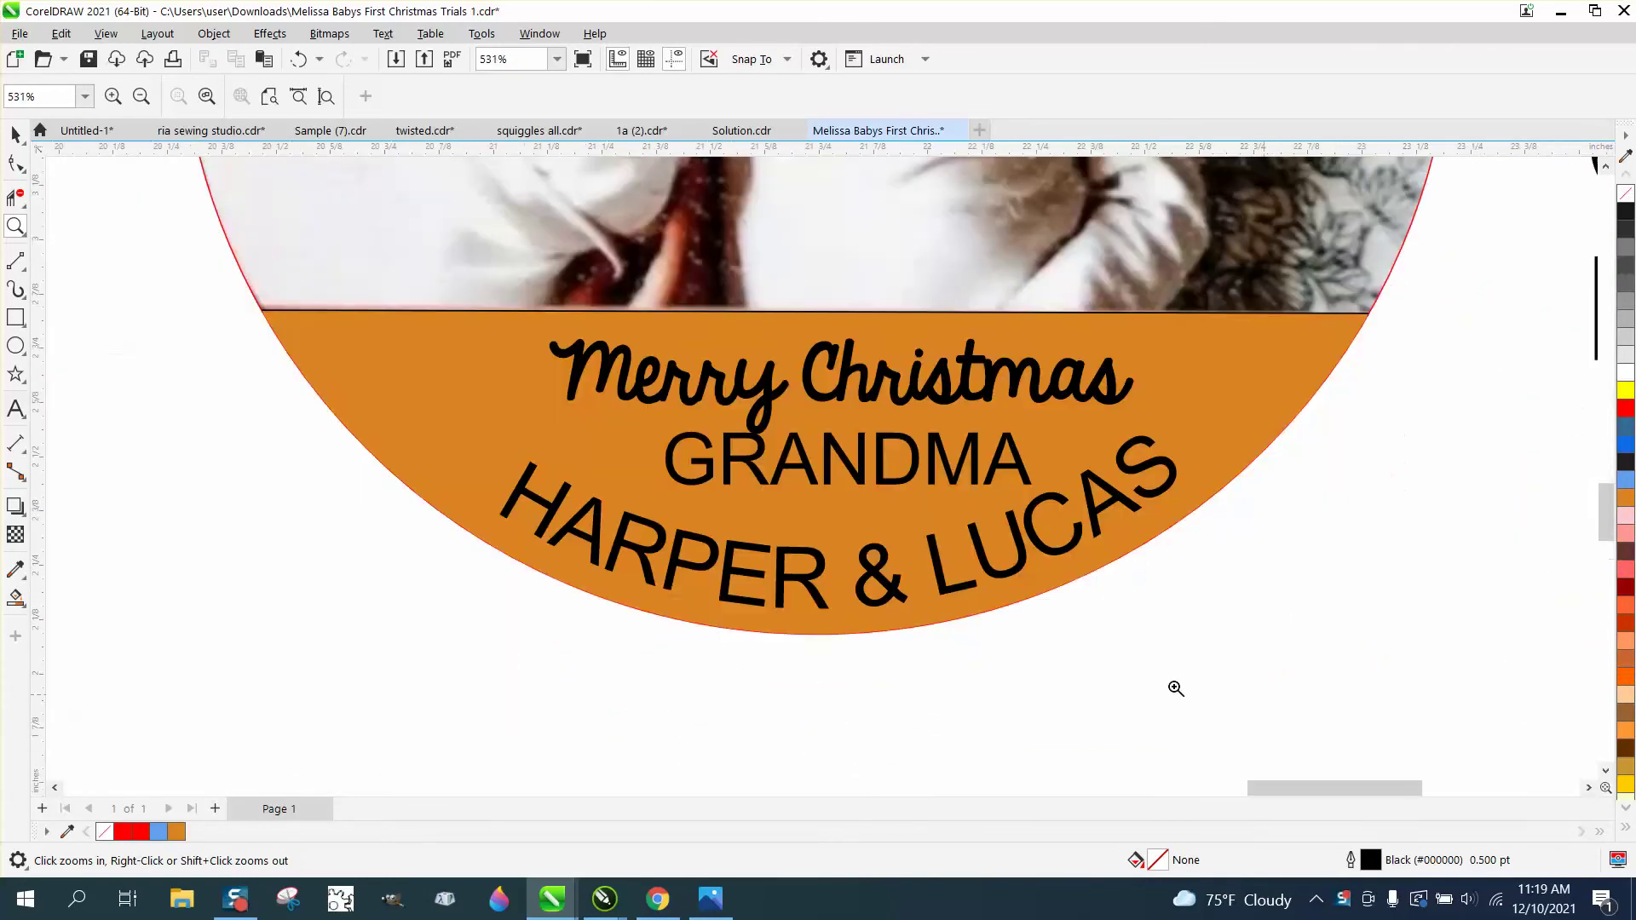
pyautogui.rightClick(978, 661)
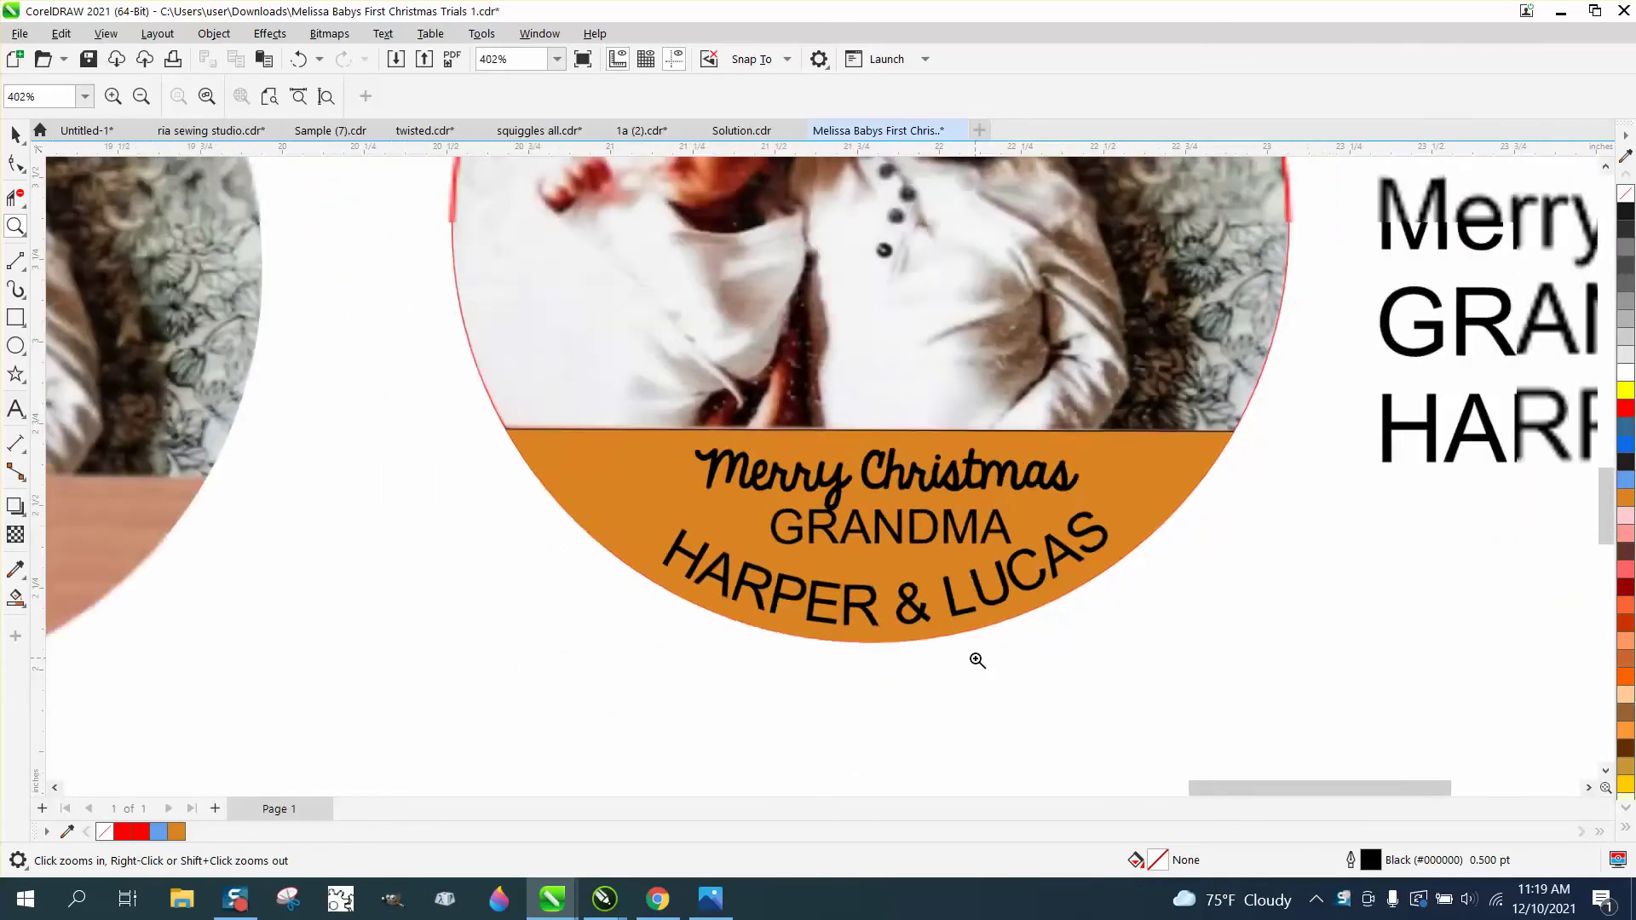
pyautogui.click(16, 134)
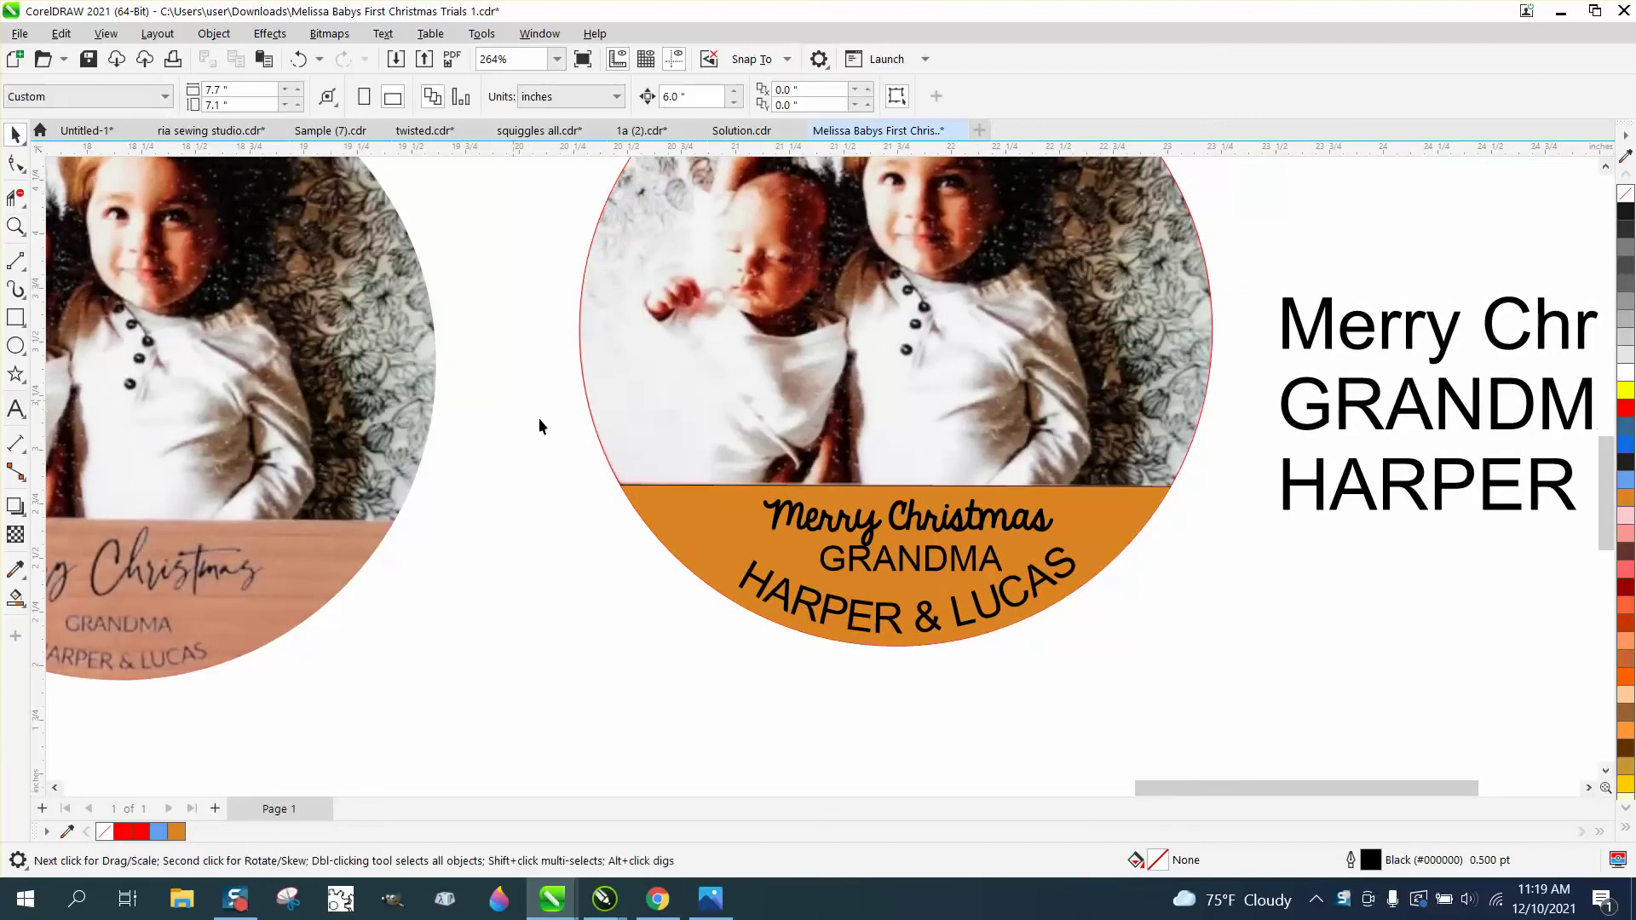
pyautogui.moveTo(638, 493); pyautogui.dragTo(665, 640)
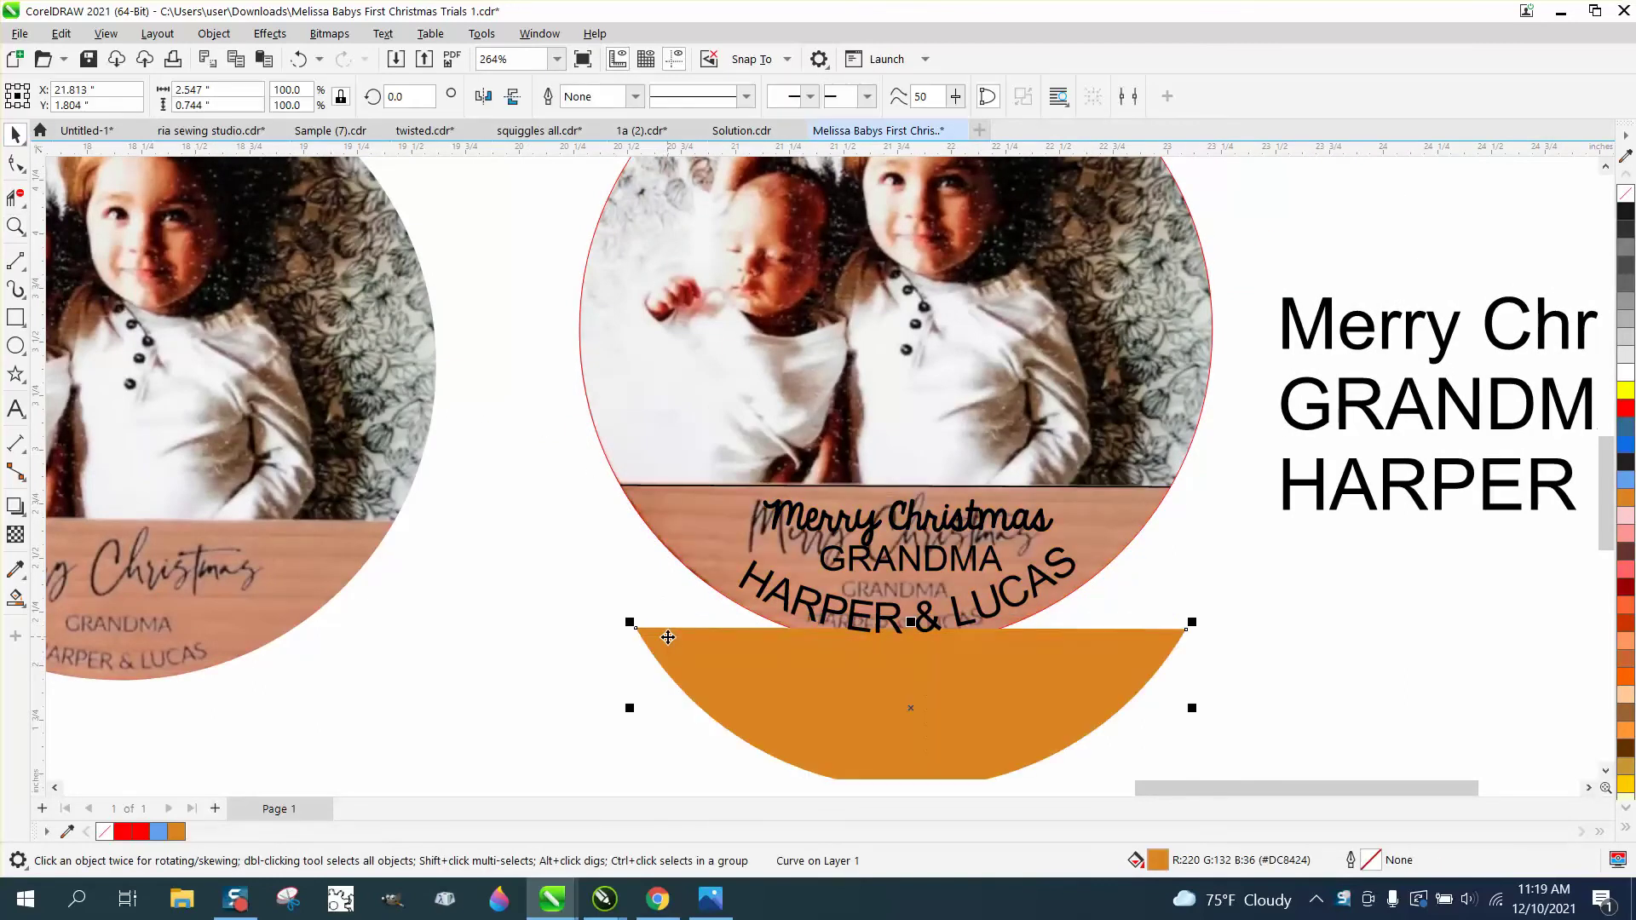
pyautogui.press('Delete')
# - Delete the three black text lines and the black dividing line over the ornament's wood area
pyautogui.moveTo(1088, 646); pyautogui.dragTo(1091, 648)
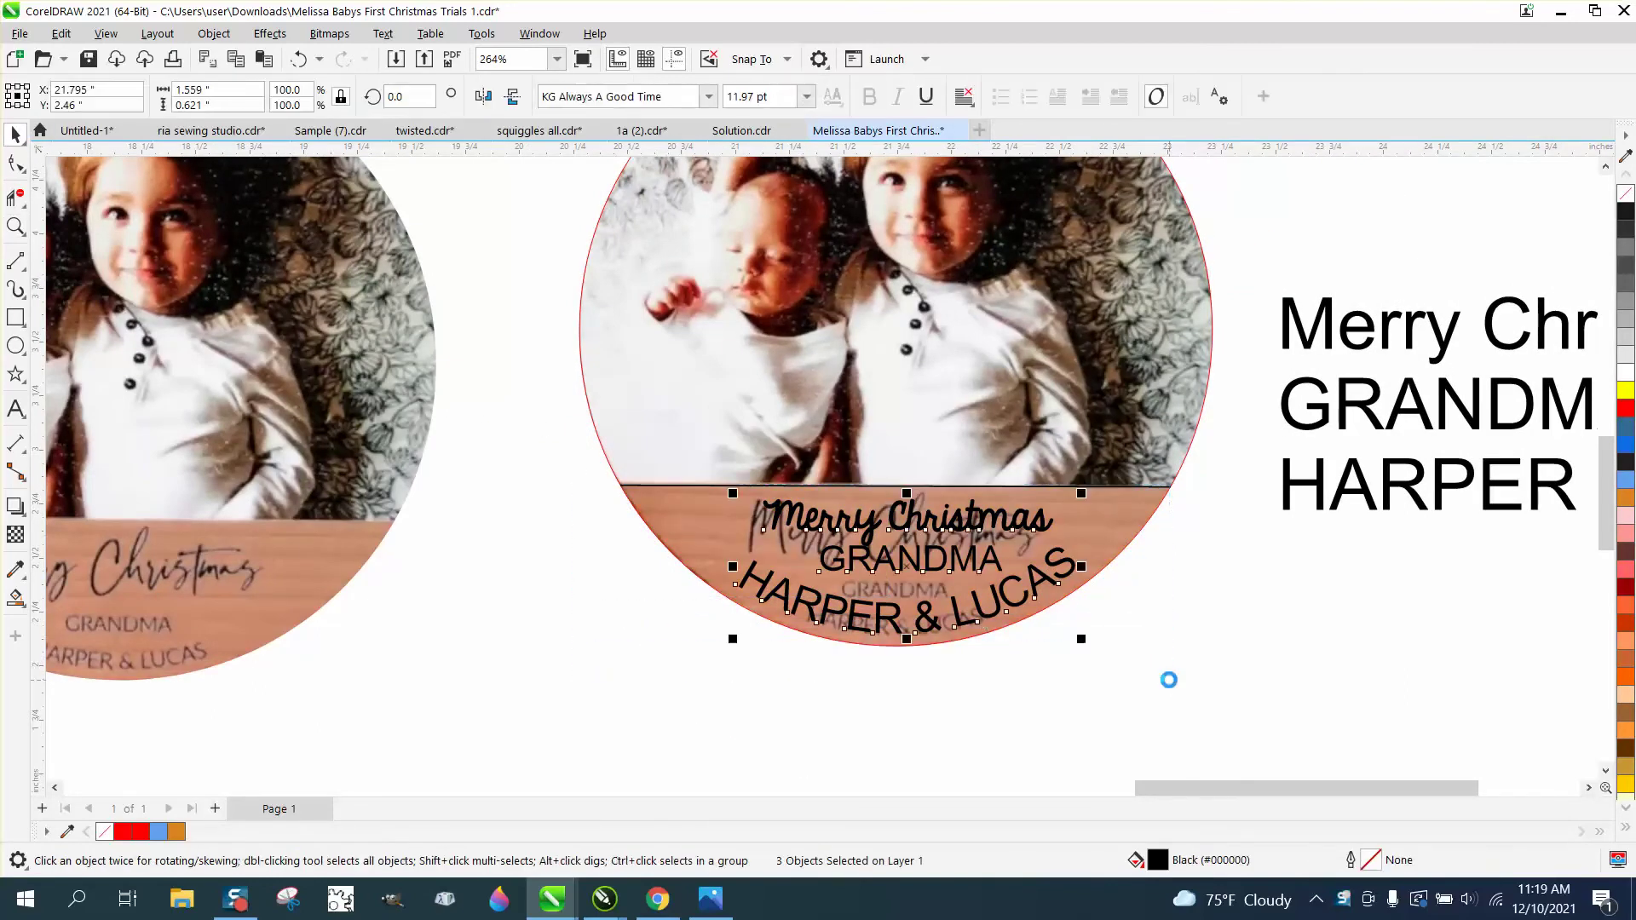
pyautogui.press('Delete')
pyautogui.click(1123, 488)
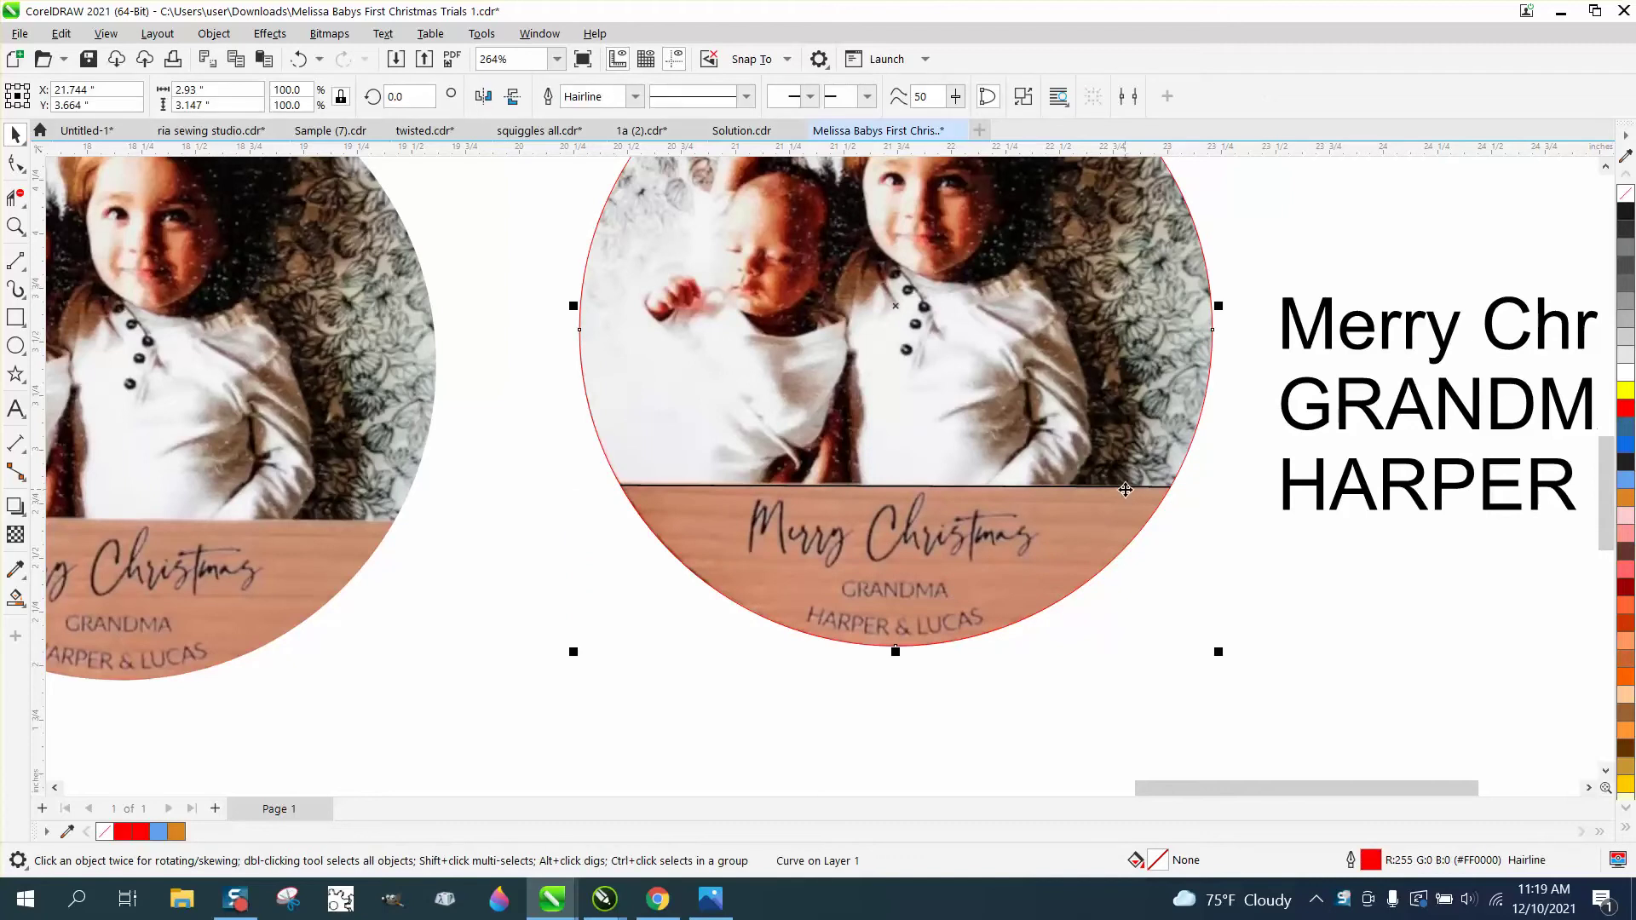
pyautogui.click(1125, 489)
pyautogui.moveTo(1193, 477); pyautogui.dragTo(559, 515)
pyautogui.press('Delete')
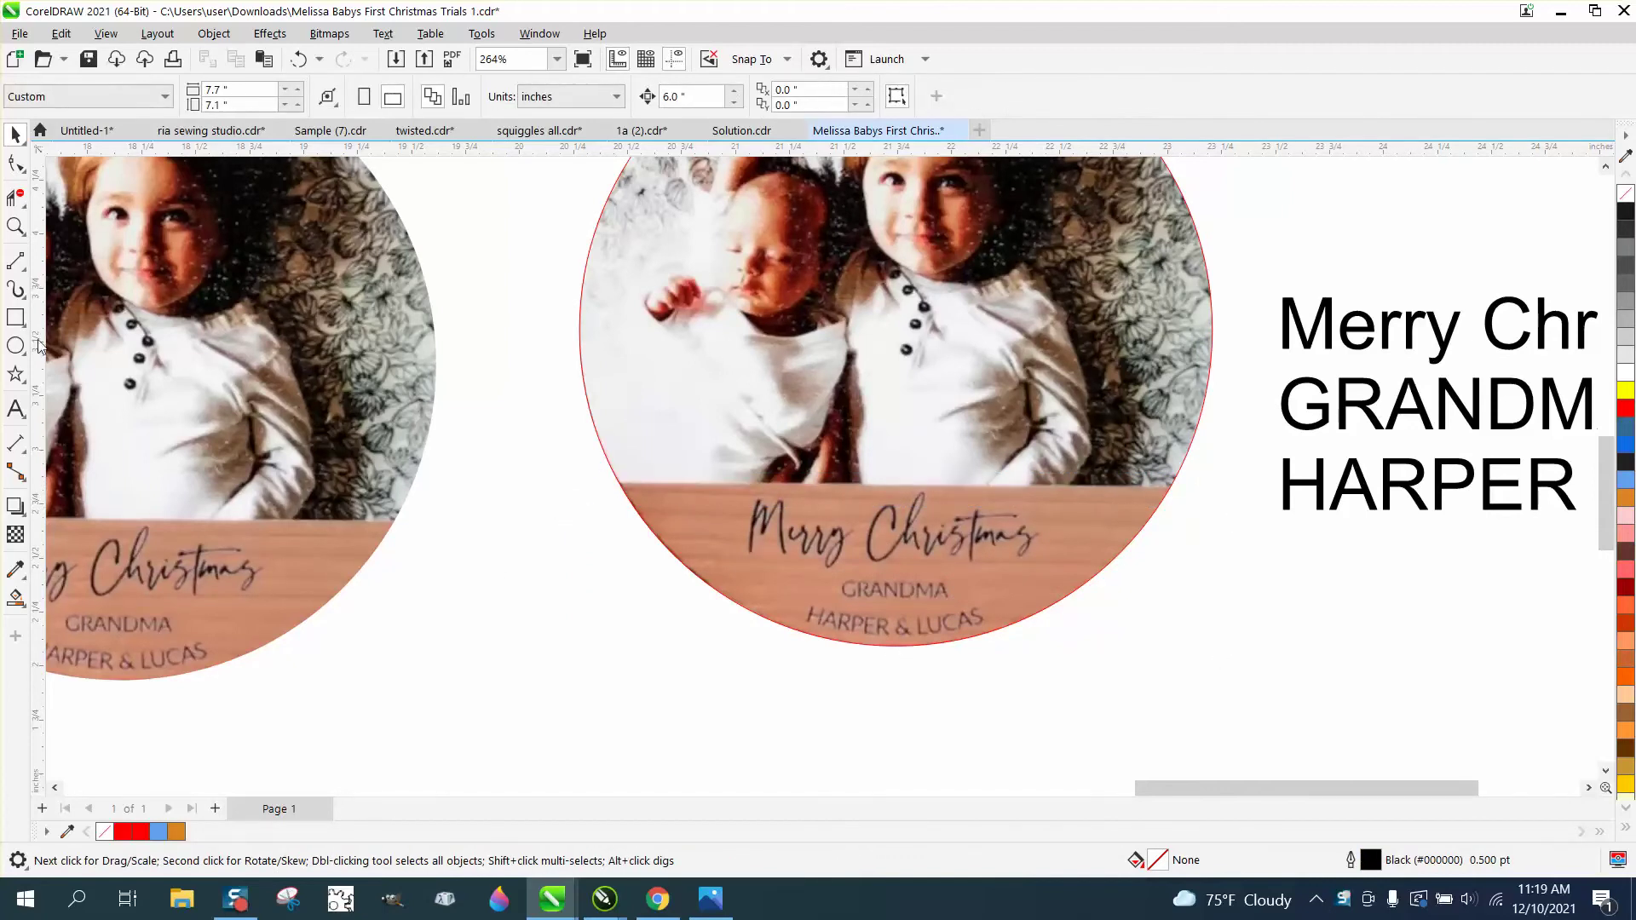
# - Draw a straight line about 2.55 inches long across the red-outlined ornament, along the wood area's upper edge
pyautogui.click(23, 267)
pyautogui.click(73, 288)
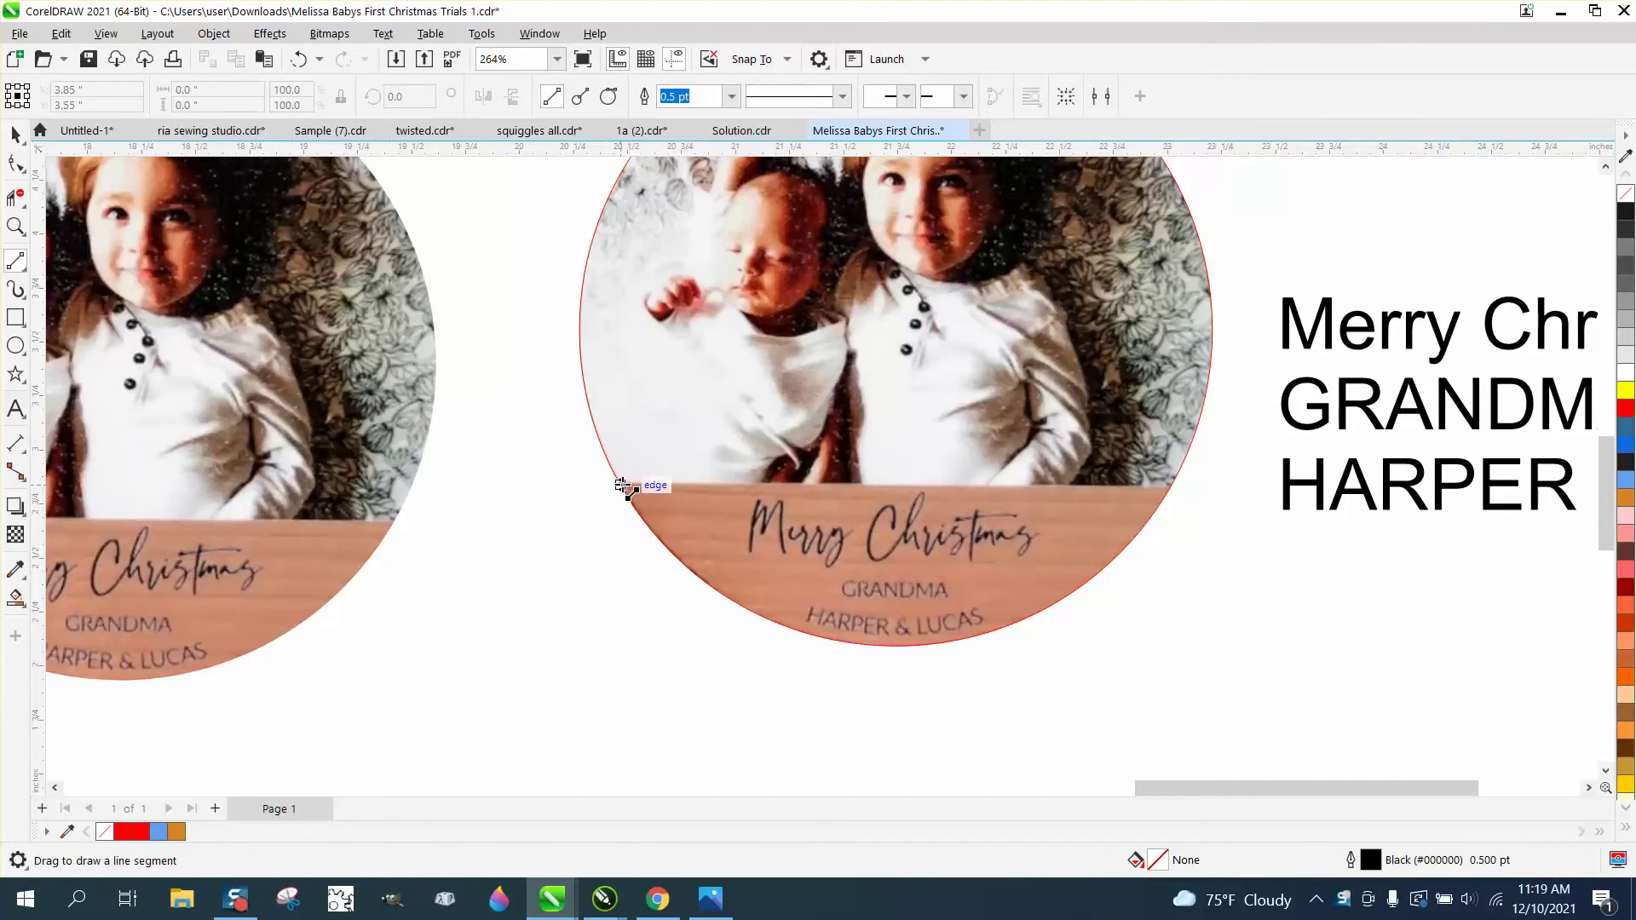
pyautogui.moveTo(623, 486); pyautogui.dragTo(1176, 486)
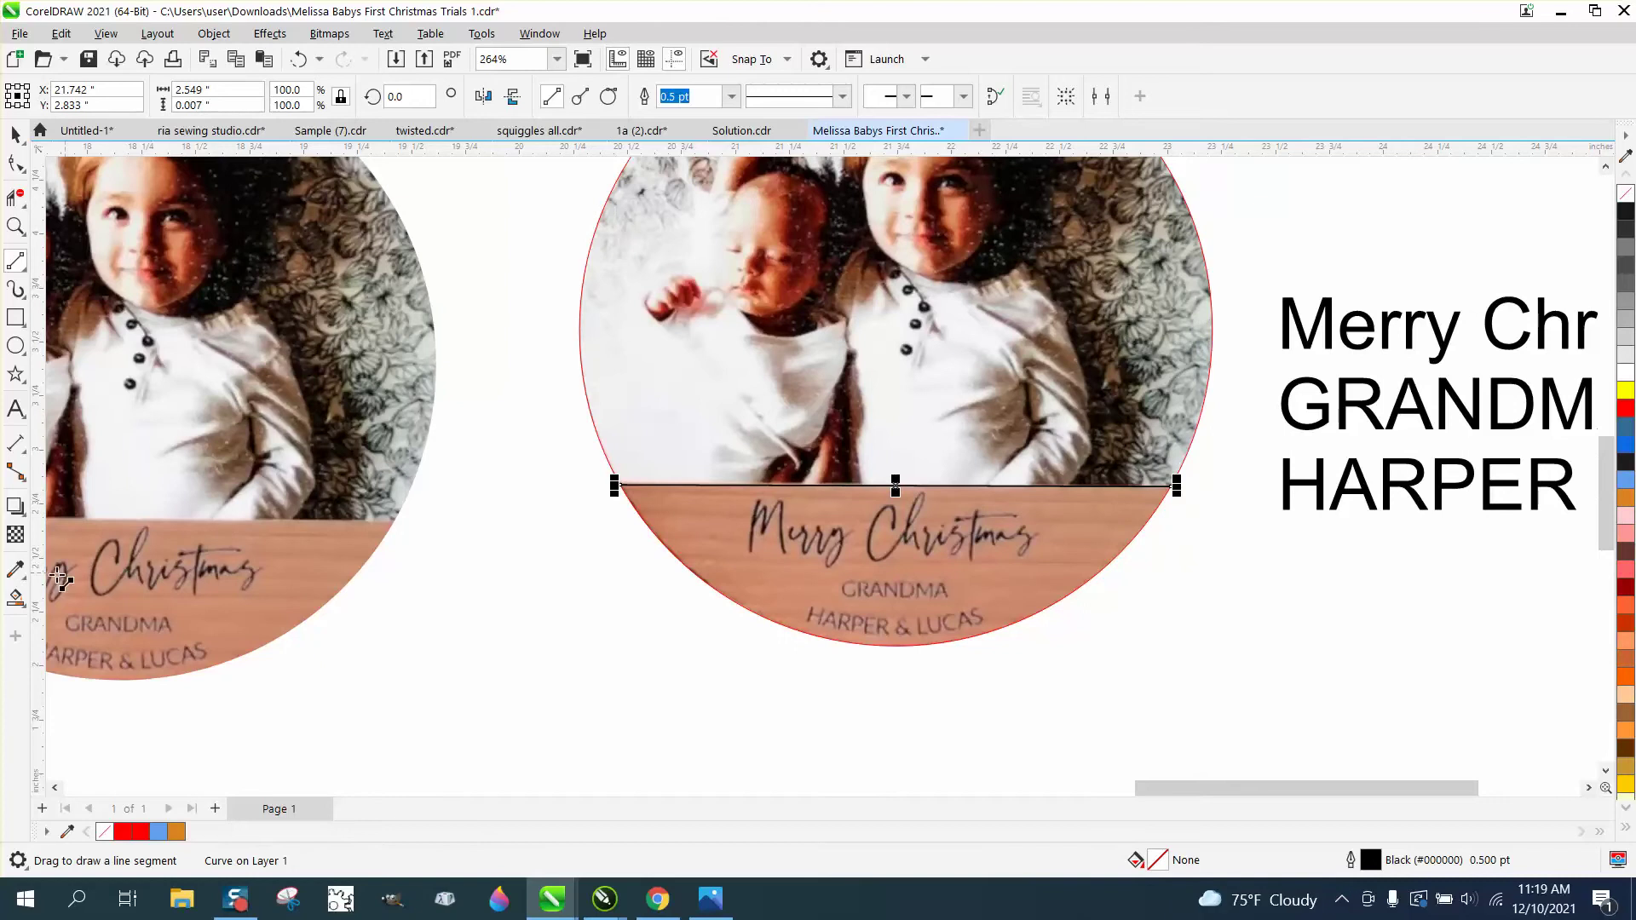
# - Smart-fill the region below the new line and color it brown-orange (#CC6633)
pyautogui.click(15, 597)
pyautogui.click(757, 584)
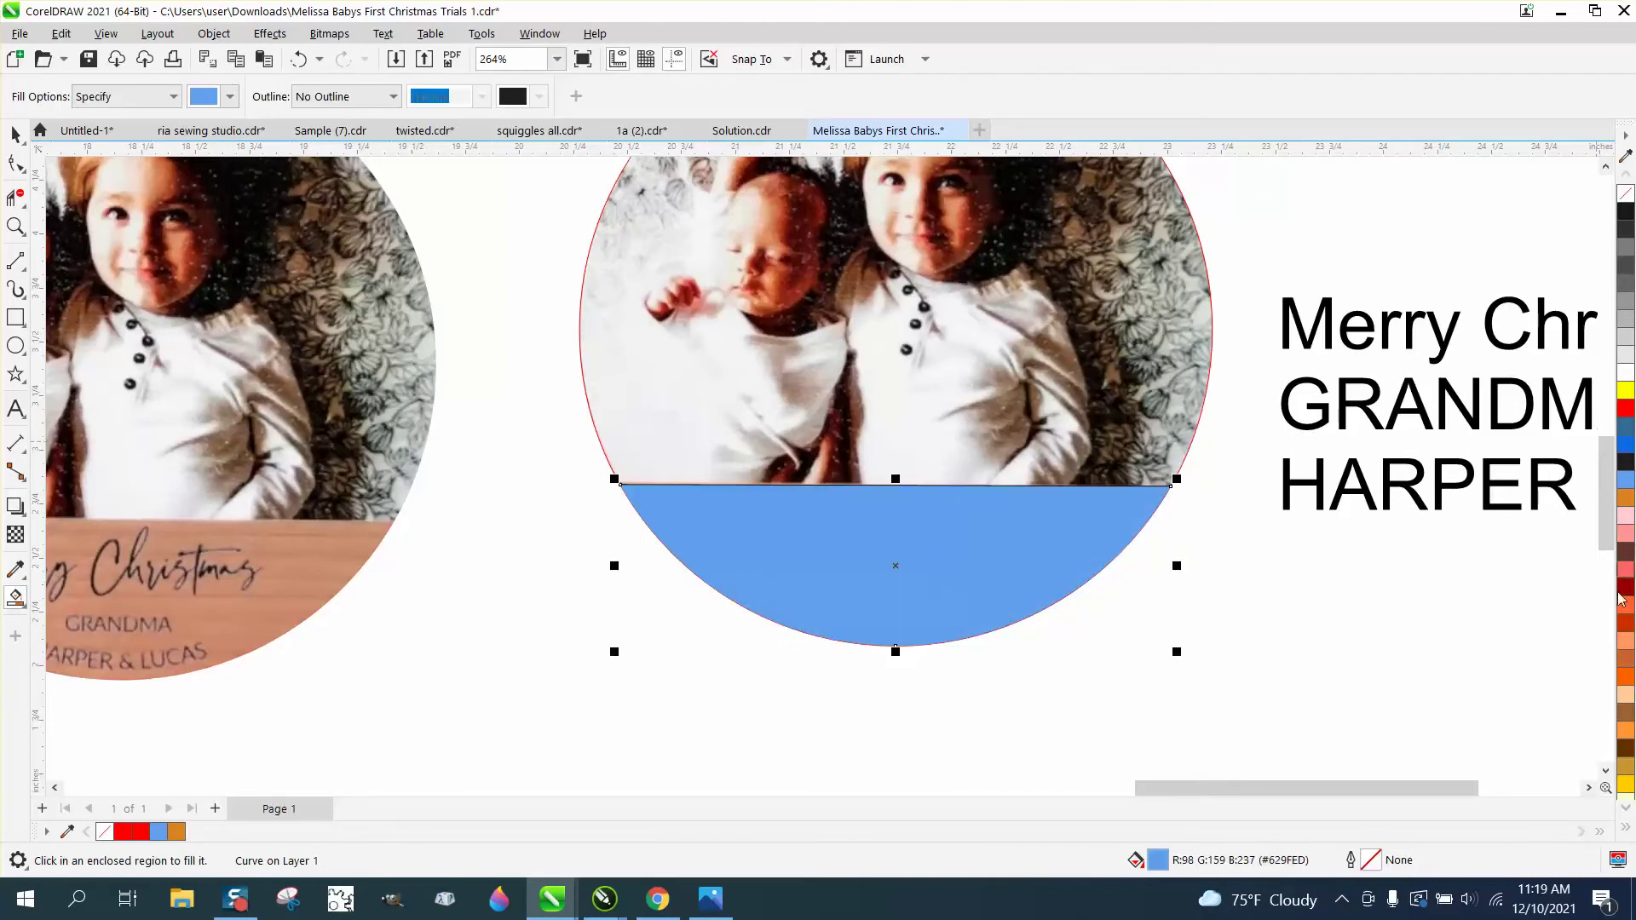
pyautogui.click(1627, 682)
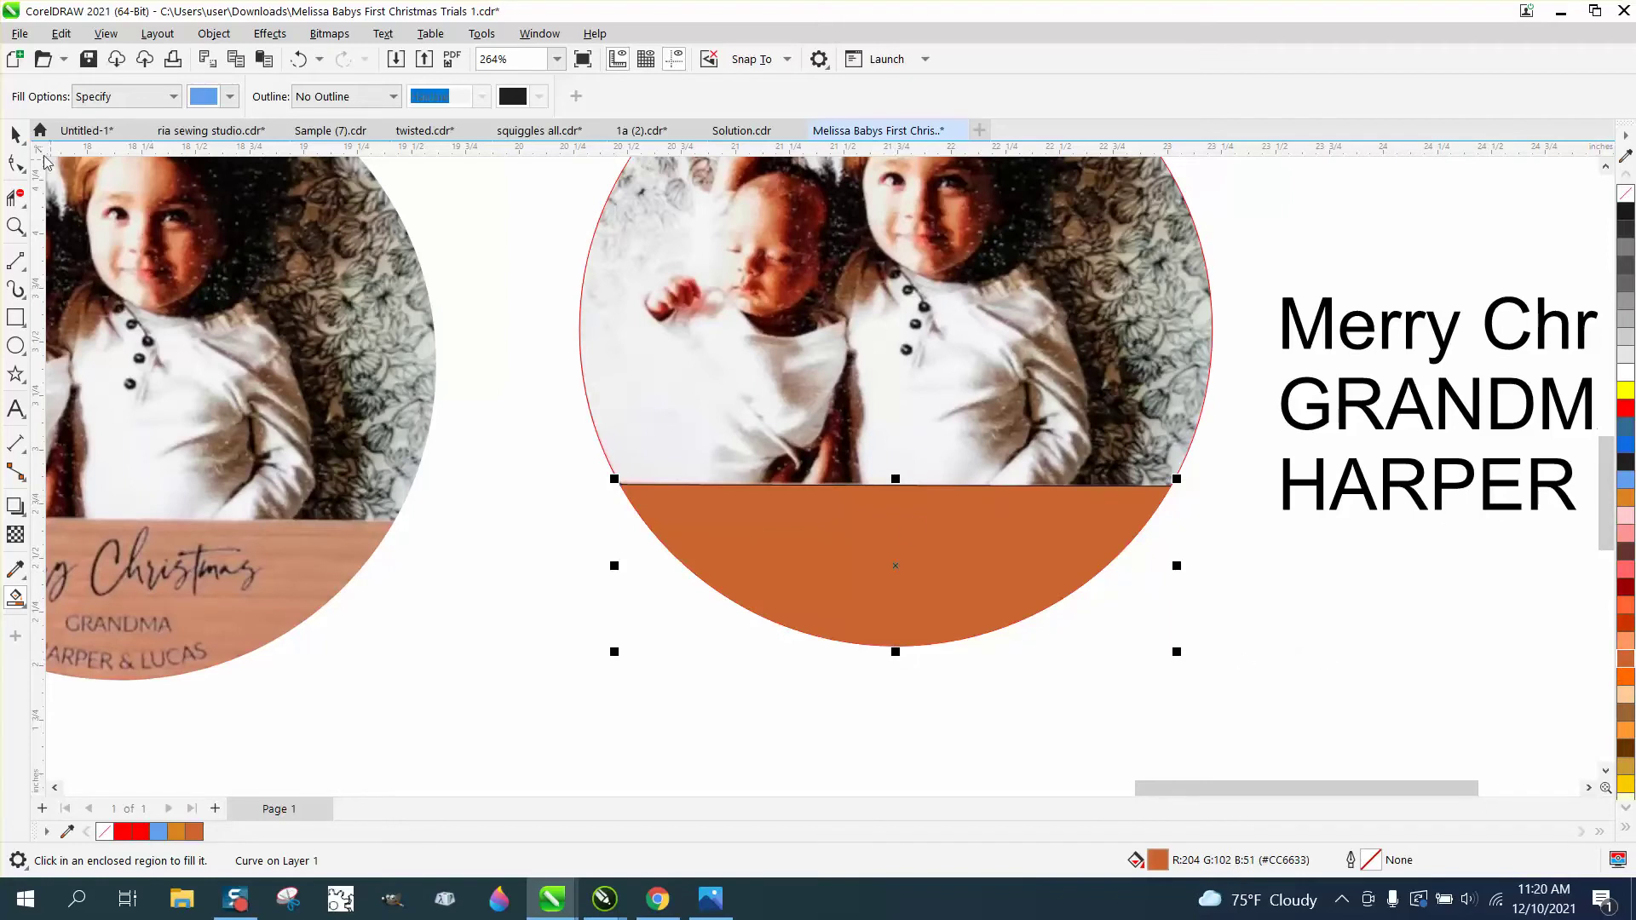
pyautogui.click(15, 134)
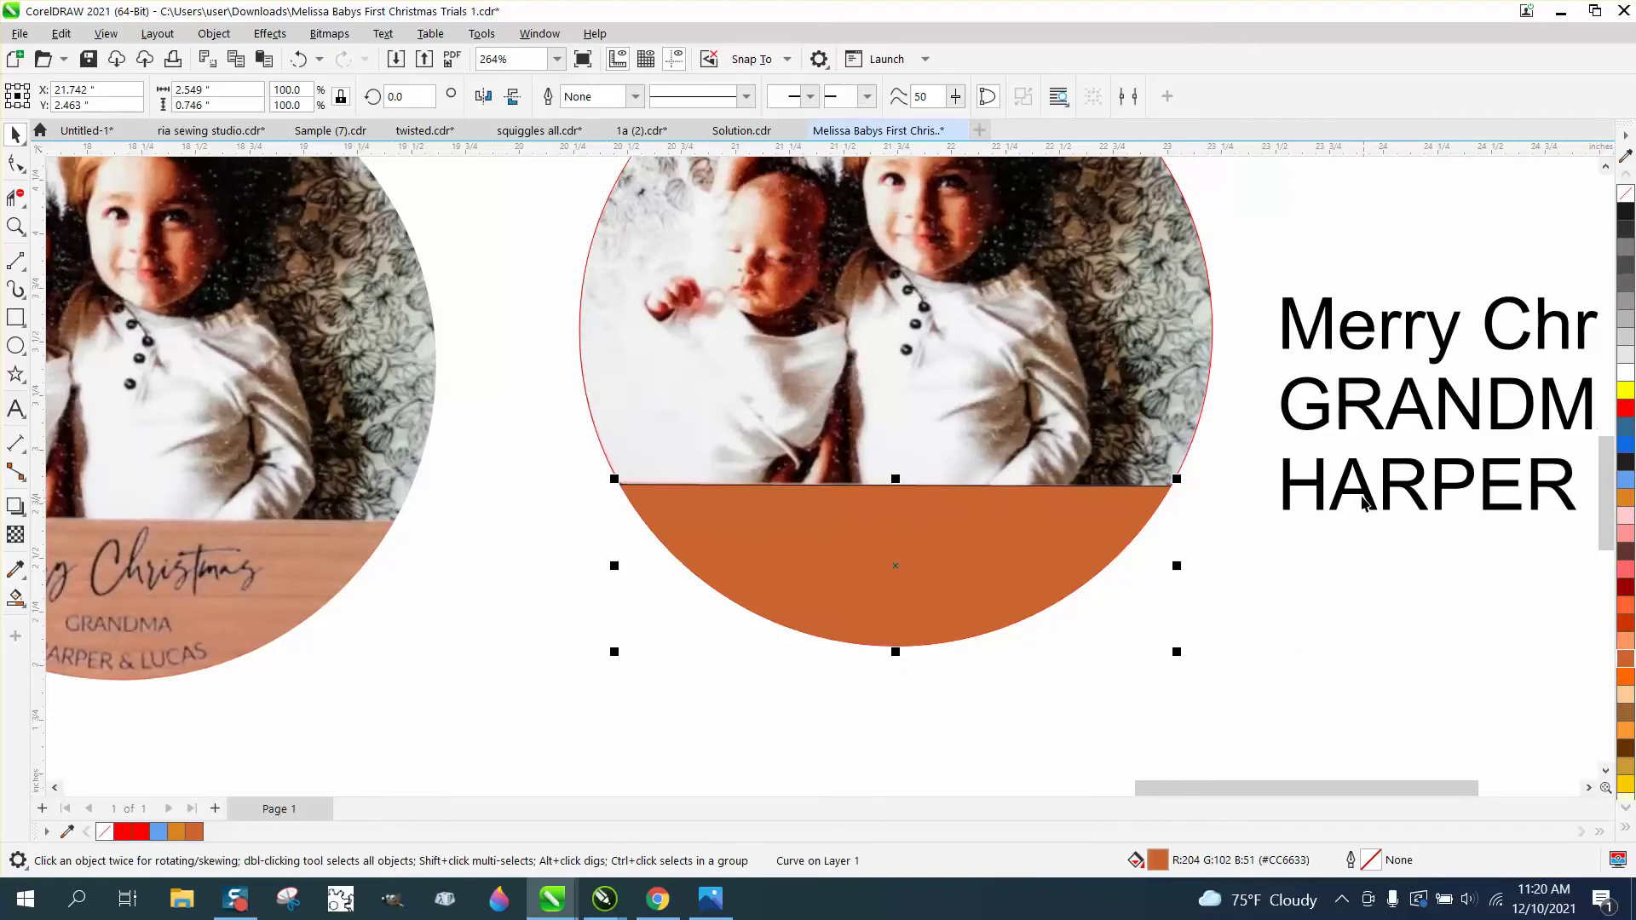
# - Move the three-line text block beneath the ornament and break it apart into separate lines
pyautogui.scroll(-2, 1363, 502)
pyautogui.moveTo(1387, 451); pyautogui.dragTo(940, 687)
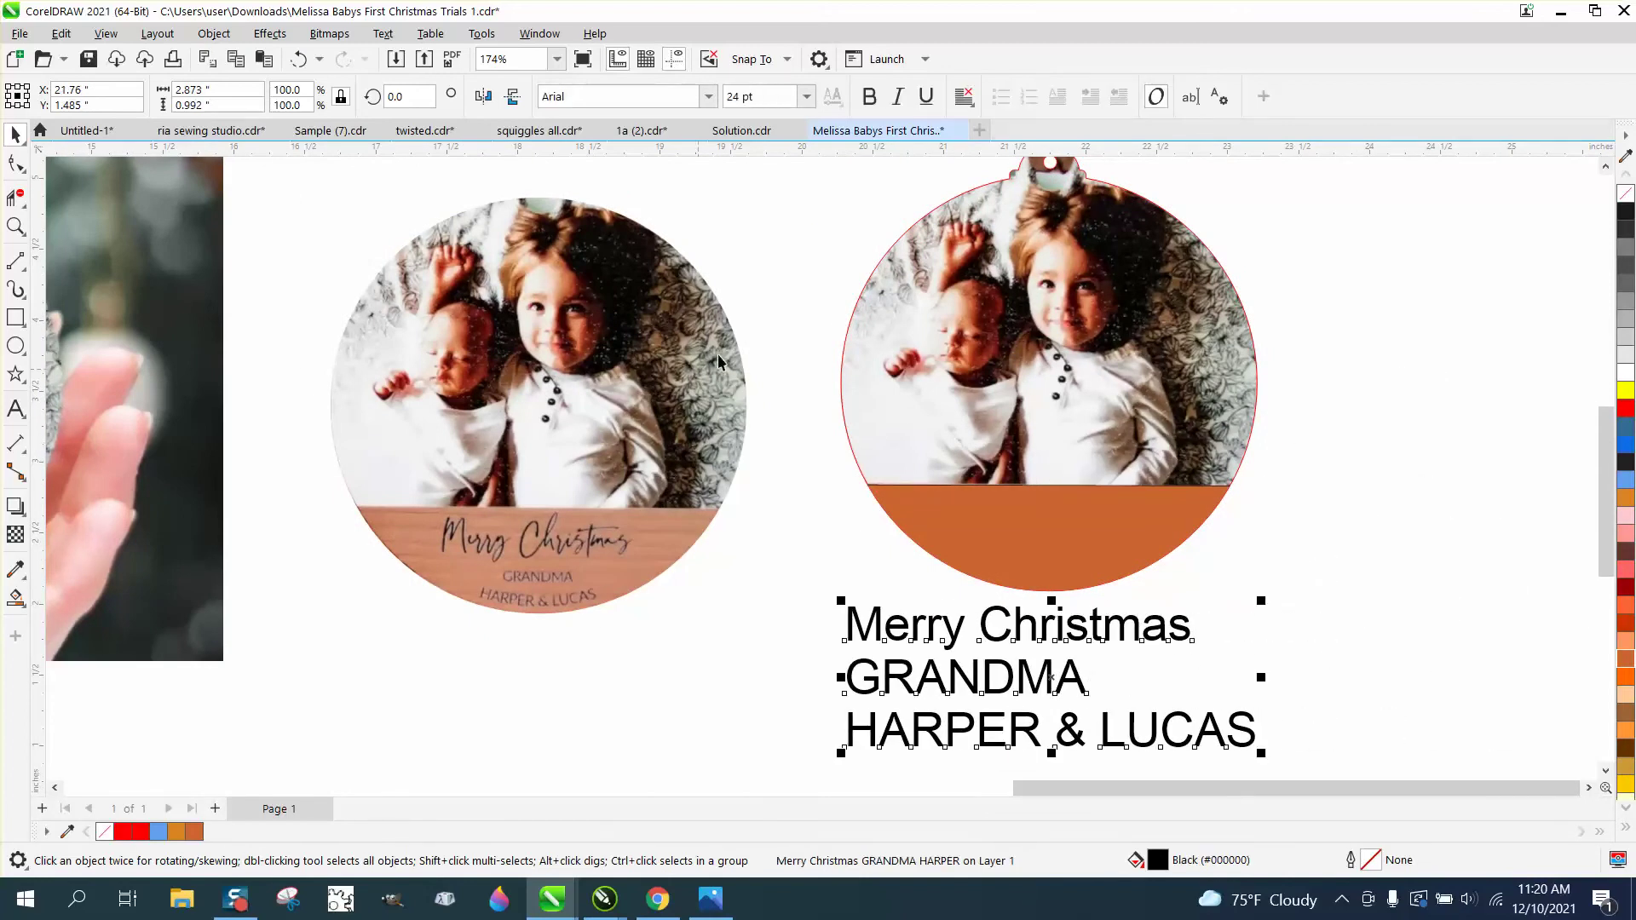
pyautogui.click(223, 37)
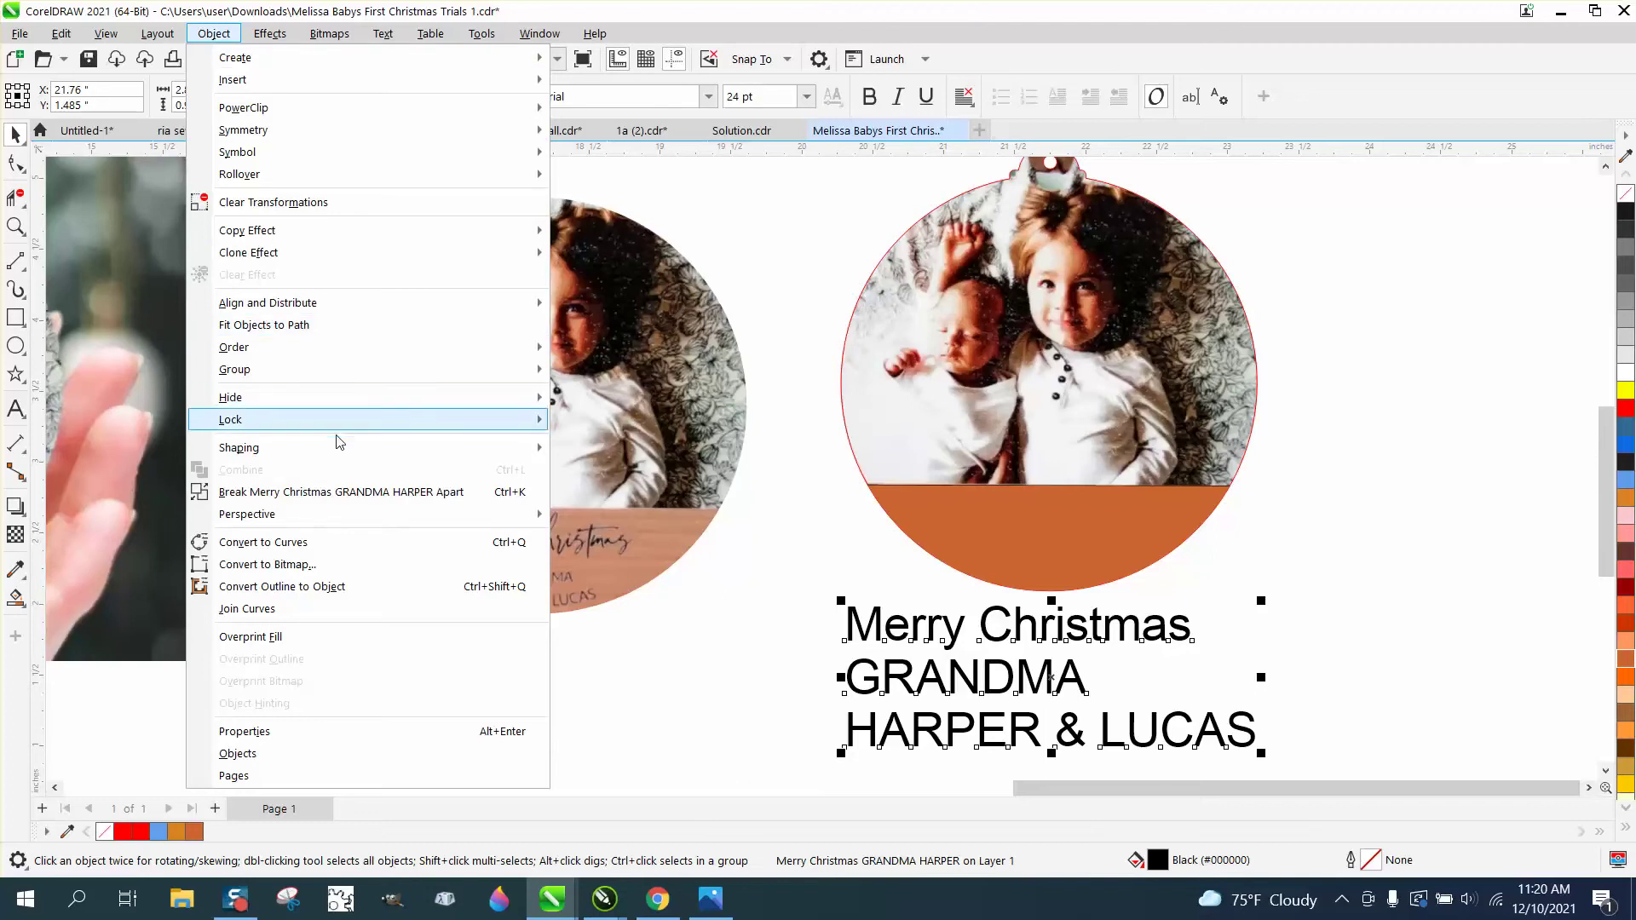
pyautogui.click(341, 491)
pyautogui.click(648, 478)
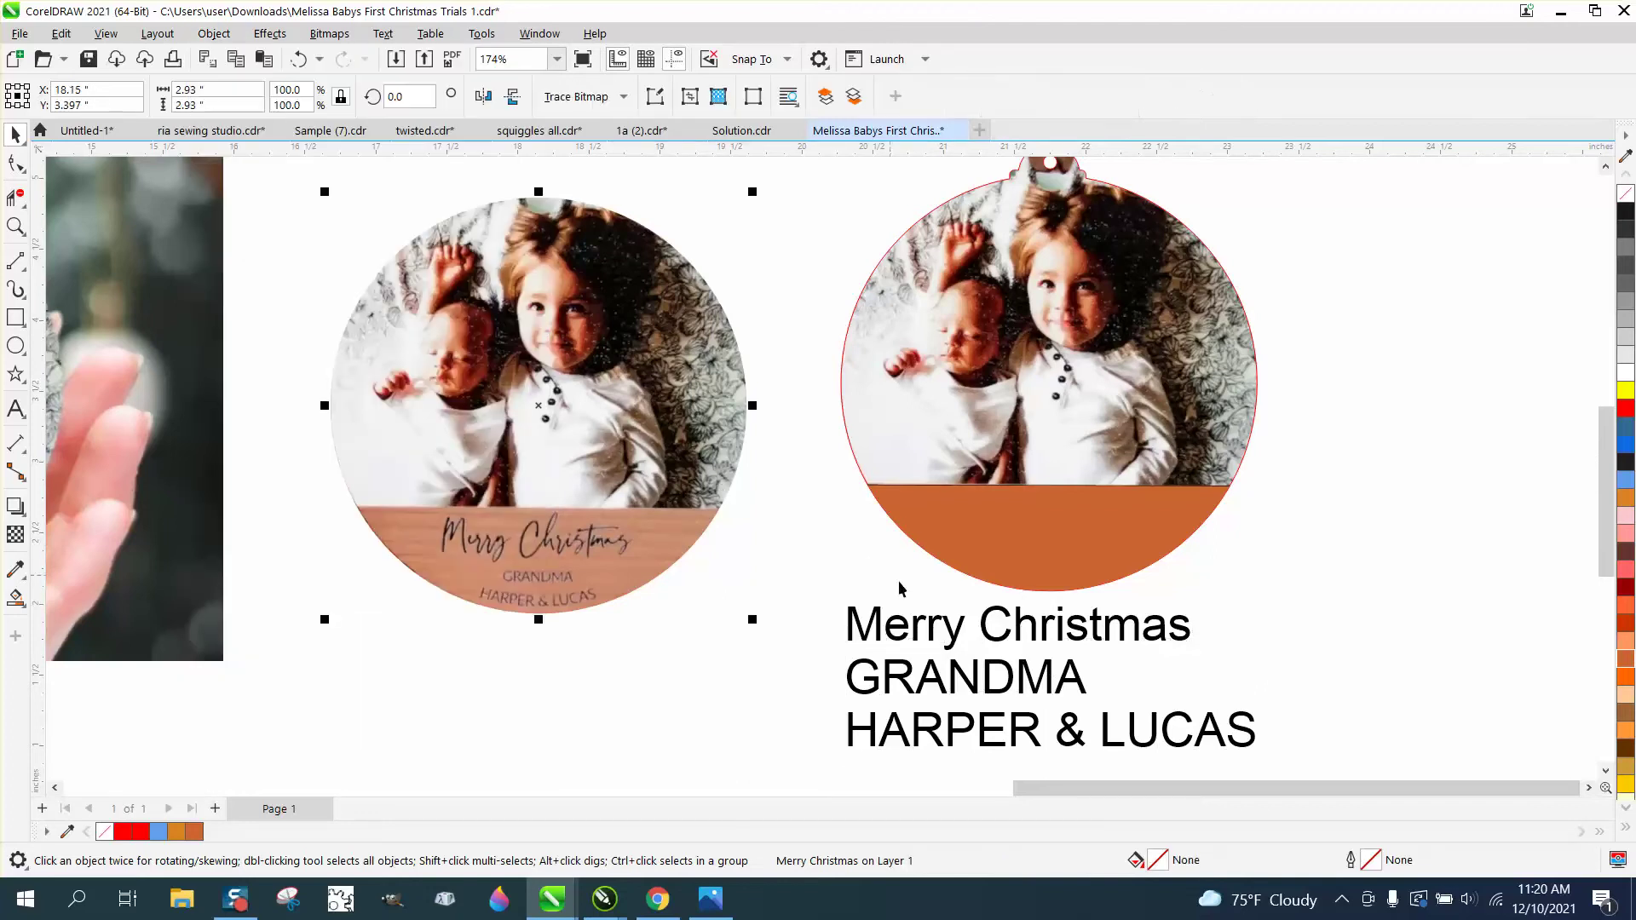
# - Set the Merry Christmas text to KG Always A Good Time at 14 pt and place it on the brown-orange band
pyautogui.click(958, 628)
pyautogui.click(962, 631)
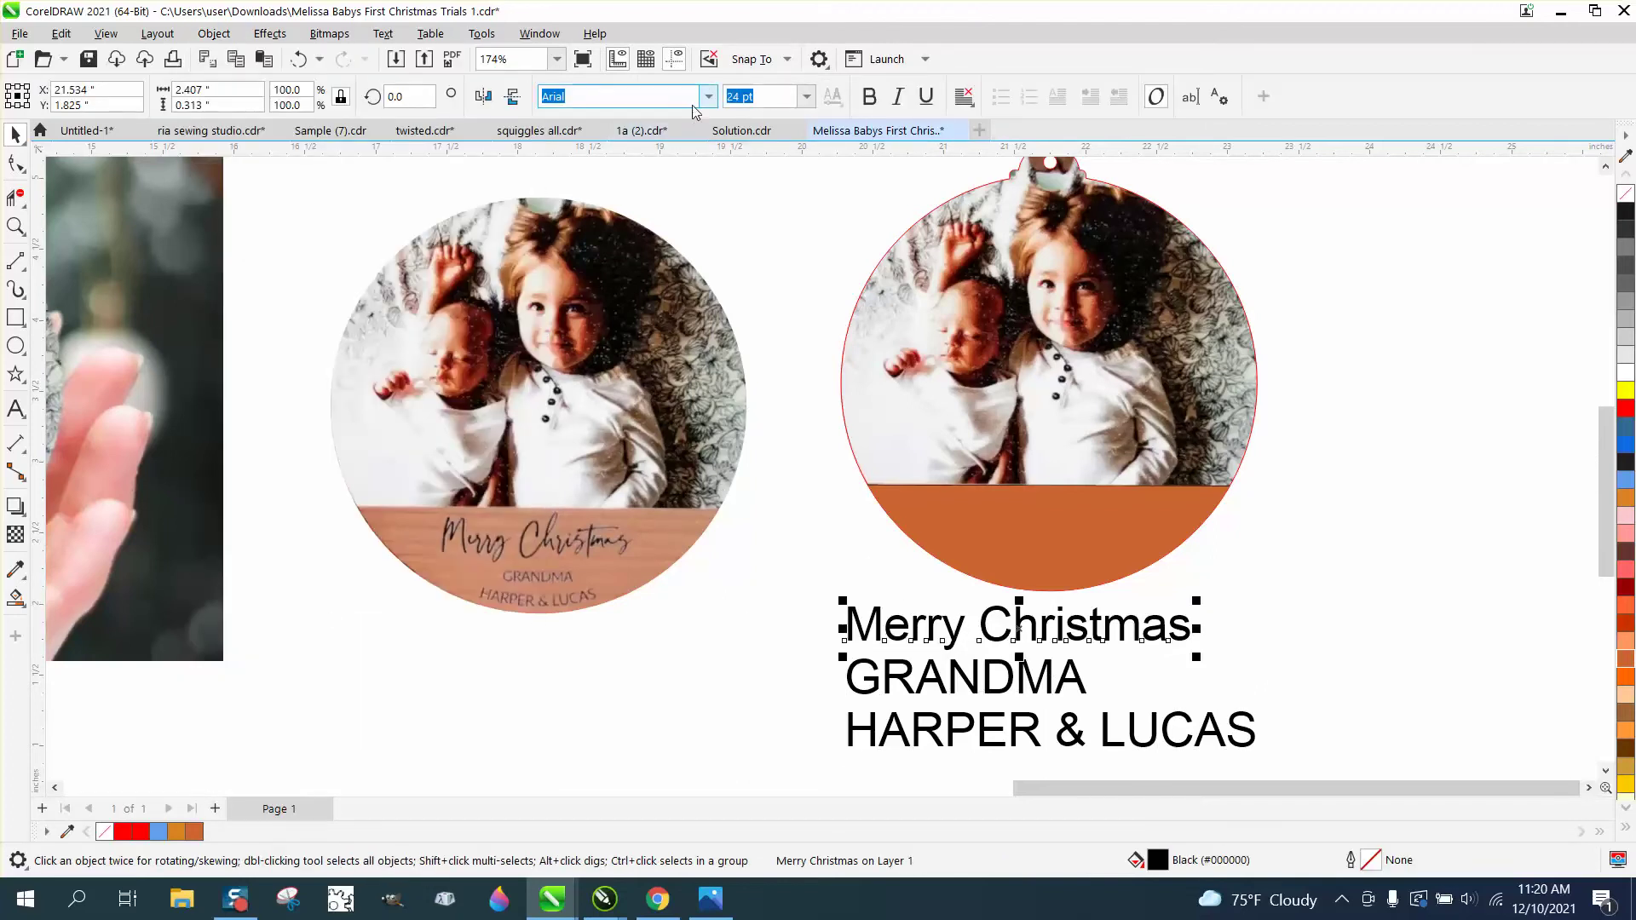
pyautogui.click(707, 102)
pyautogui.click(663, 162)
pyautogui.moveTo(1236, 596); pyautogui.dragTo(1107, 504)
pyautogui.press('Escape')
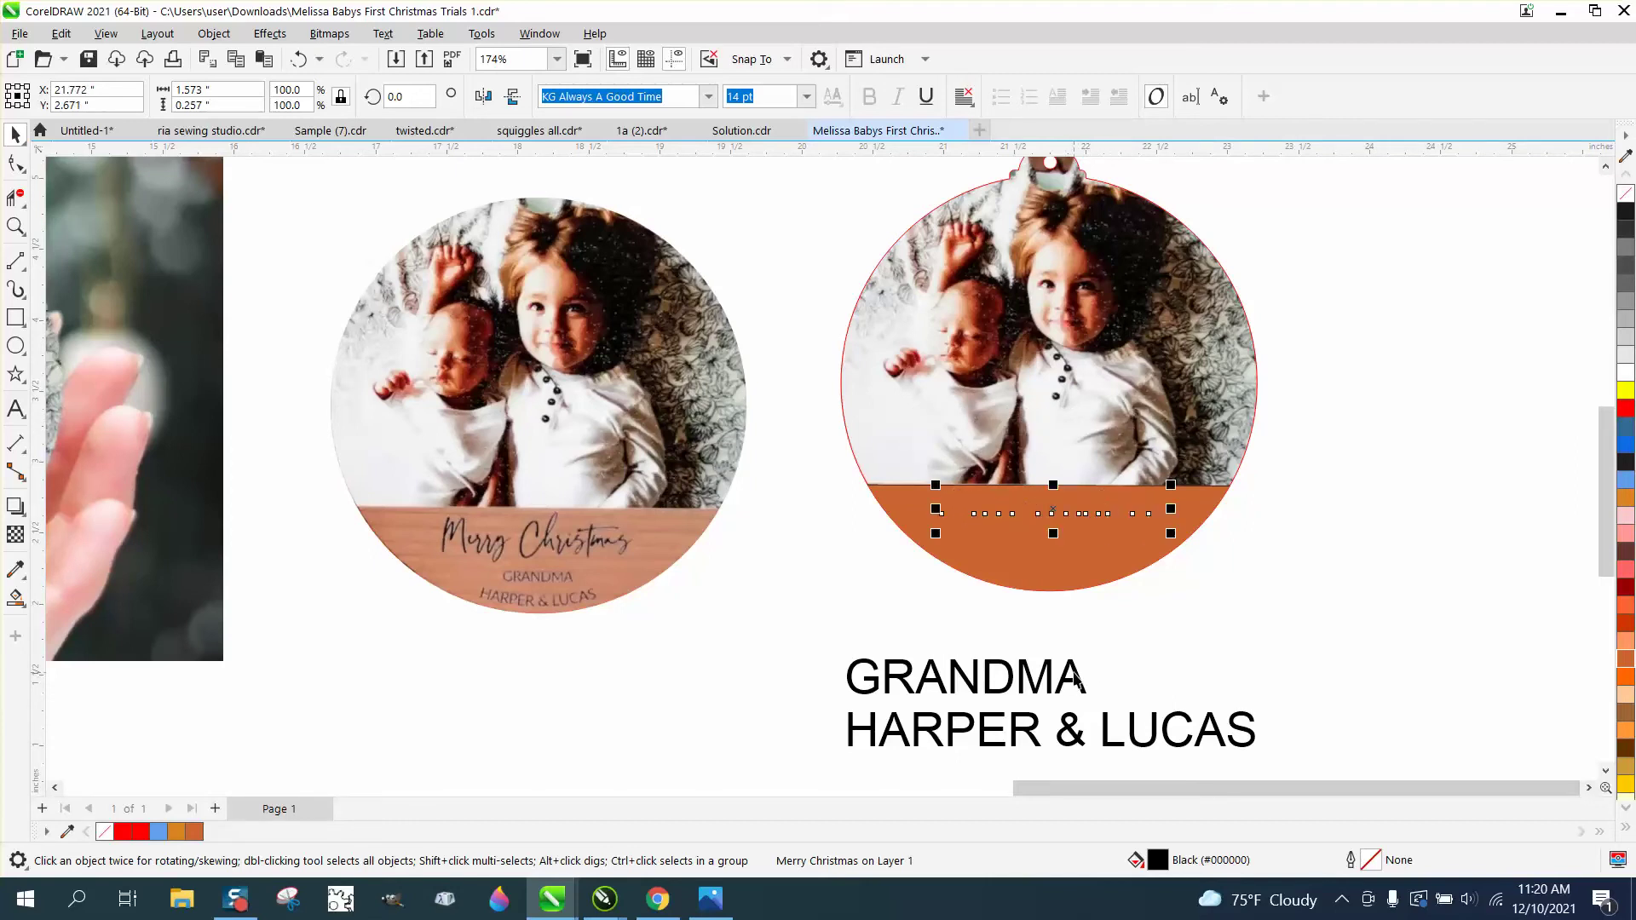
# - Try to send the brown-orange band to the back of the page
pyautogui.click(883, 507)
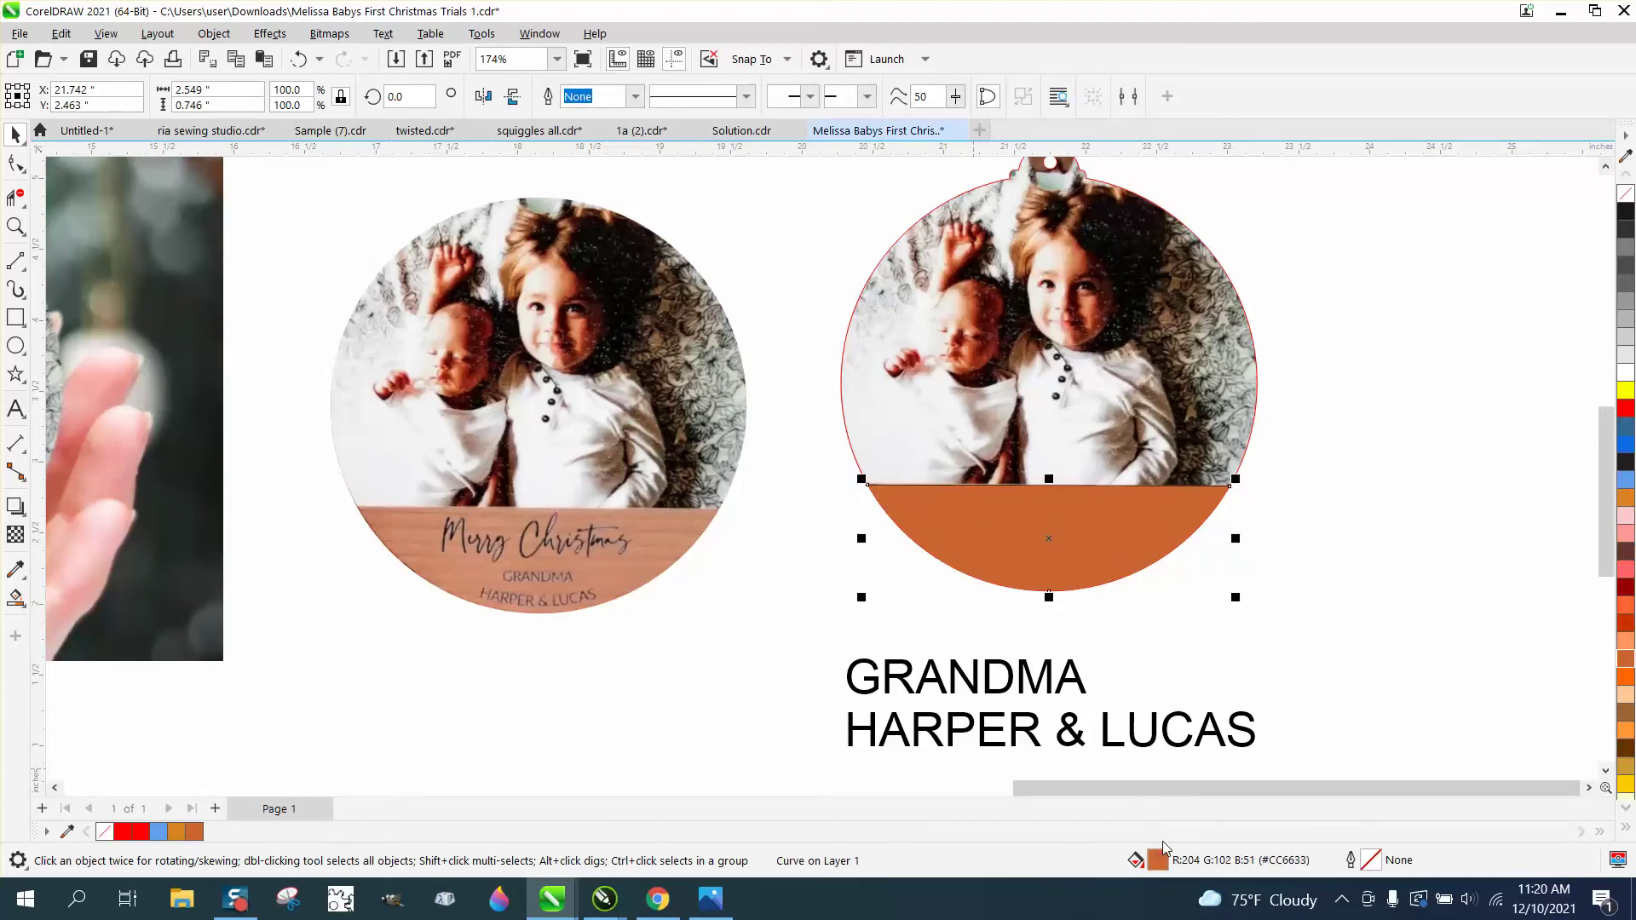
pyautogui.click(214, 33)
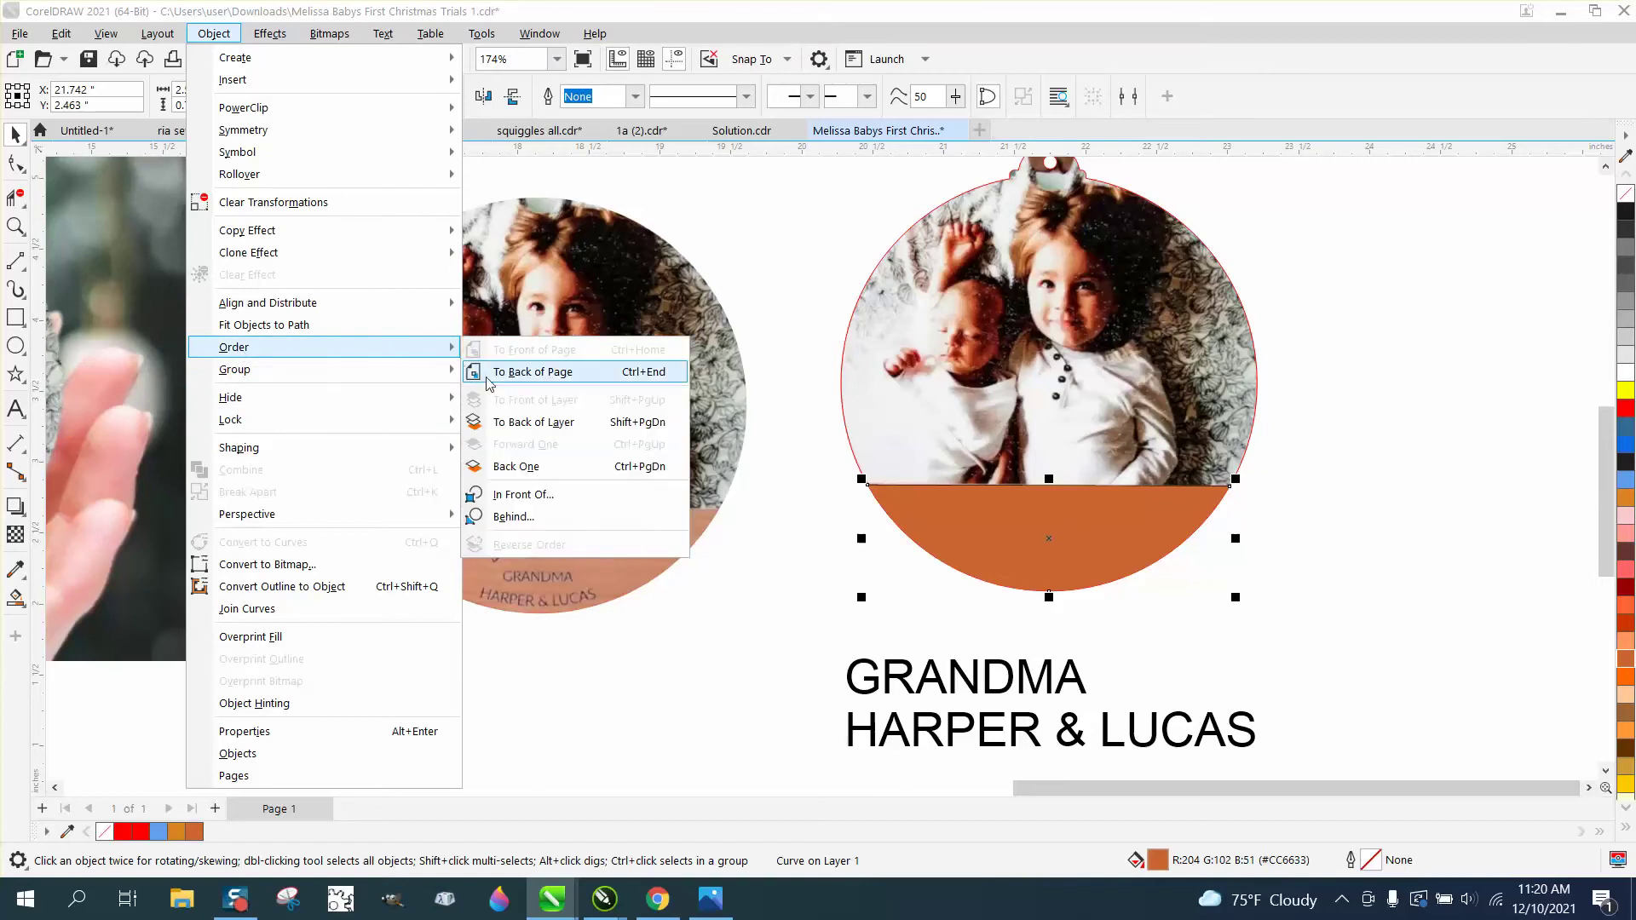
pyautogui.click(505, 380)
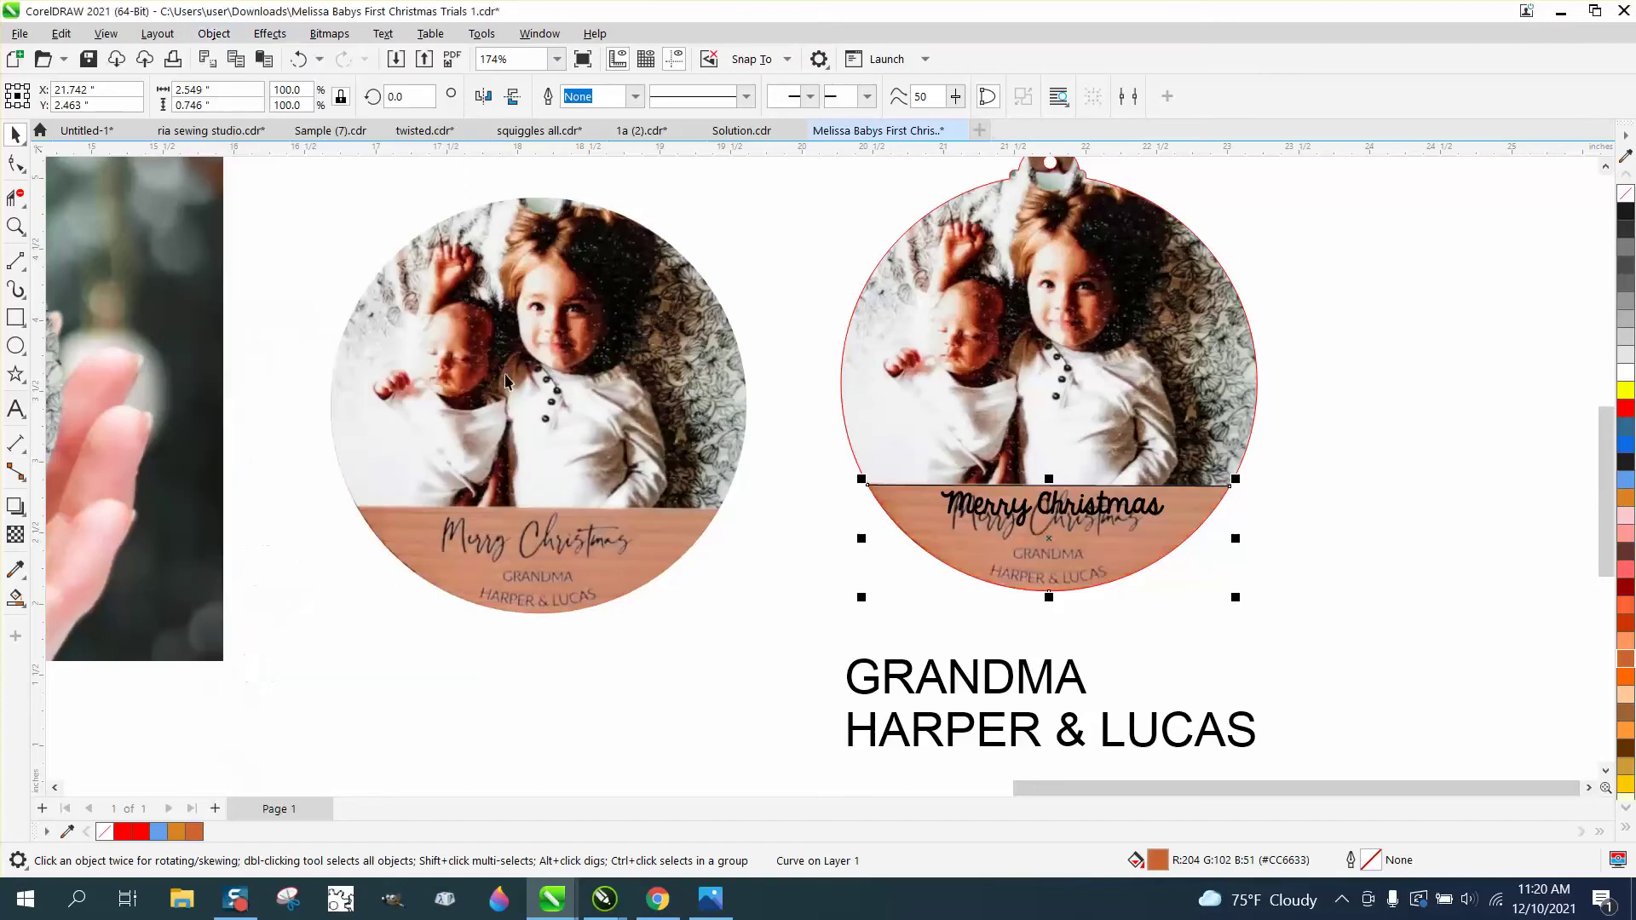
pyautogui.click(1203, 600)
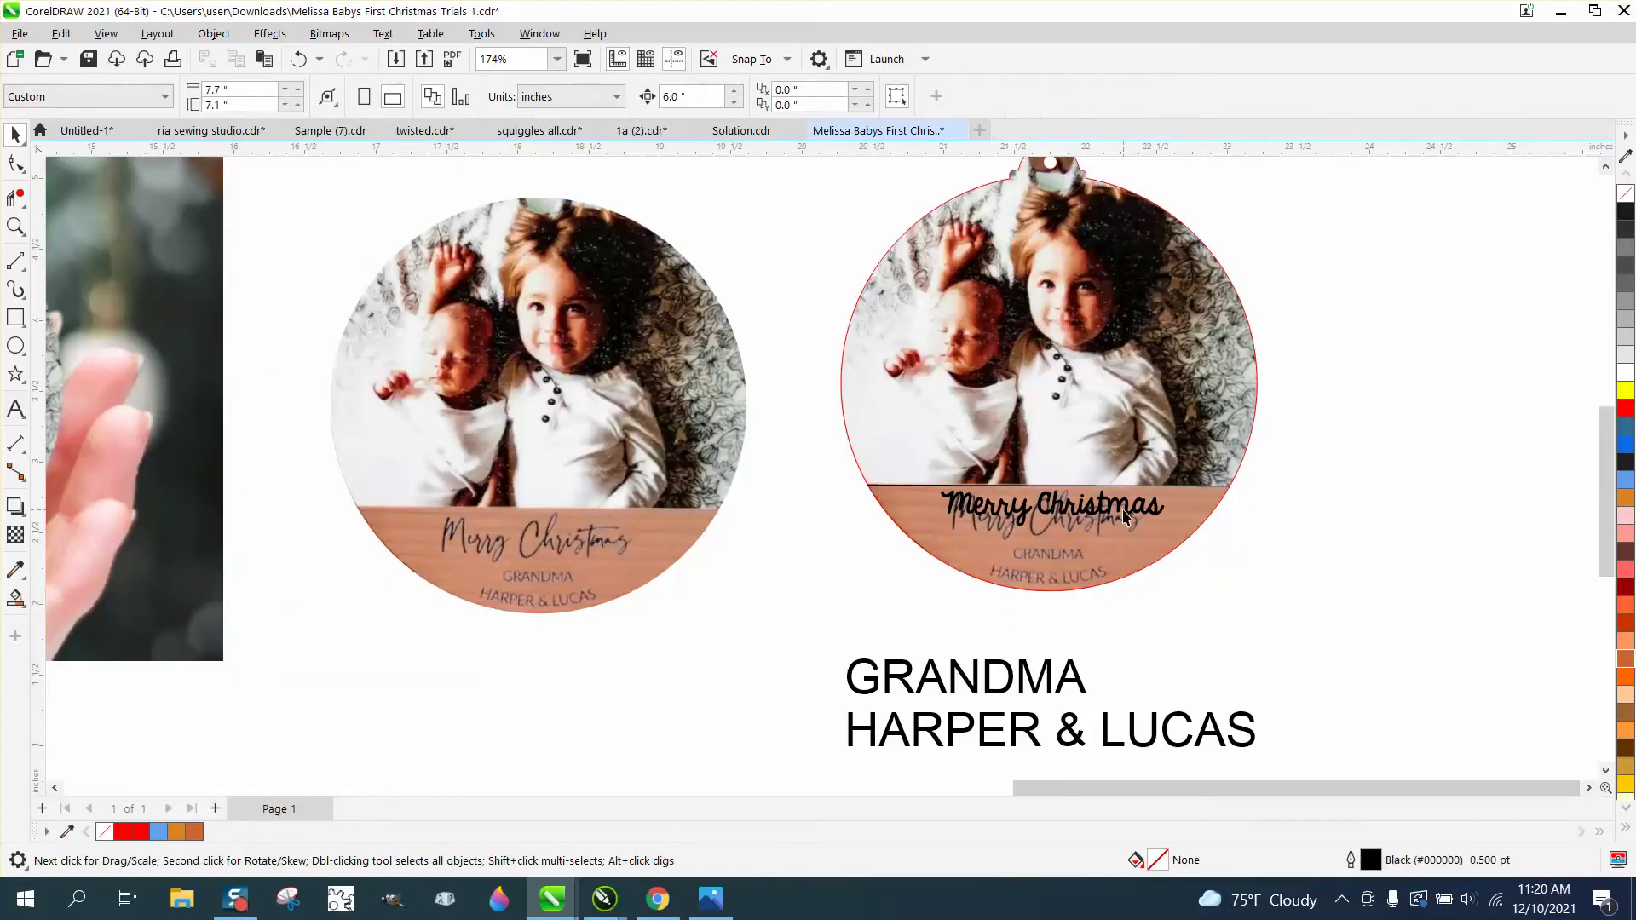
pyautogui.click(298, 59)
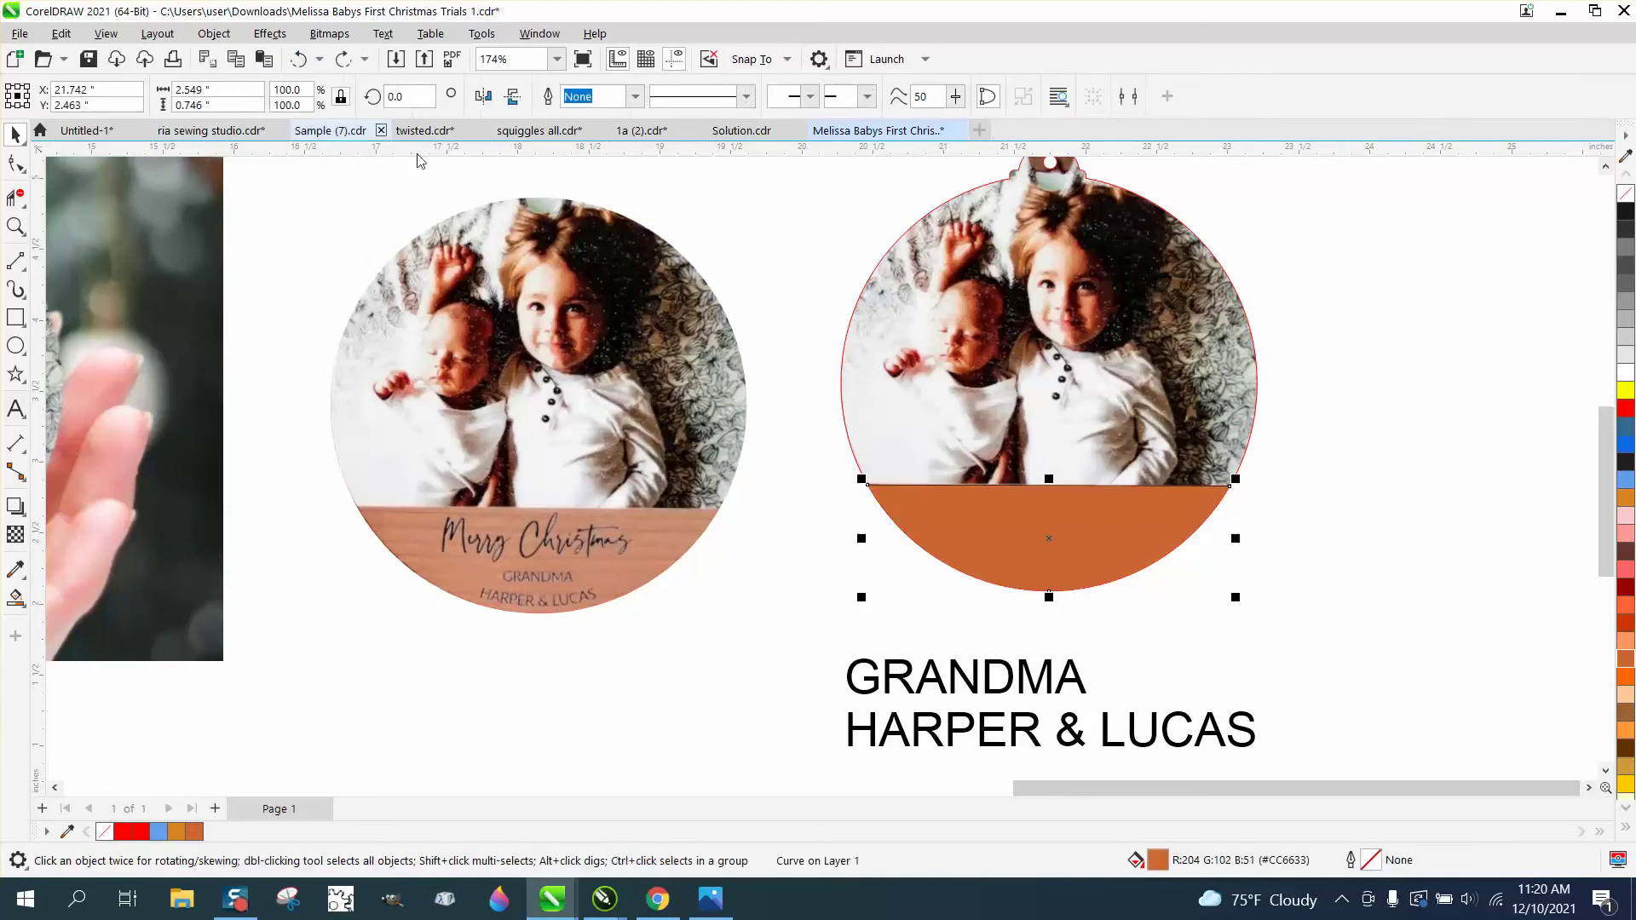
# - Bring the Merry Christmas text to the front of the page
pyautogui.click(871, 559)
pyautogui.moveTo(841, 474); pyautogui.dragTo(1199, 546)
pyautogui.click(213, 33)
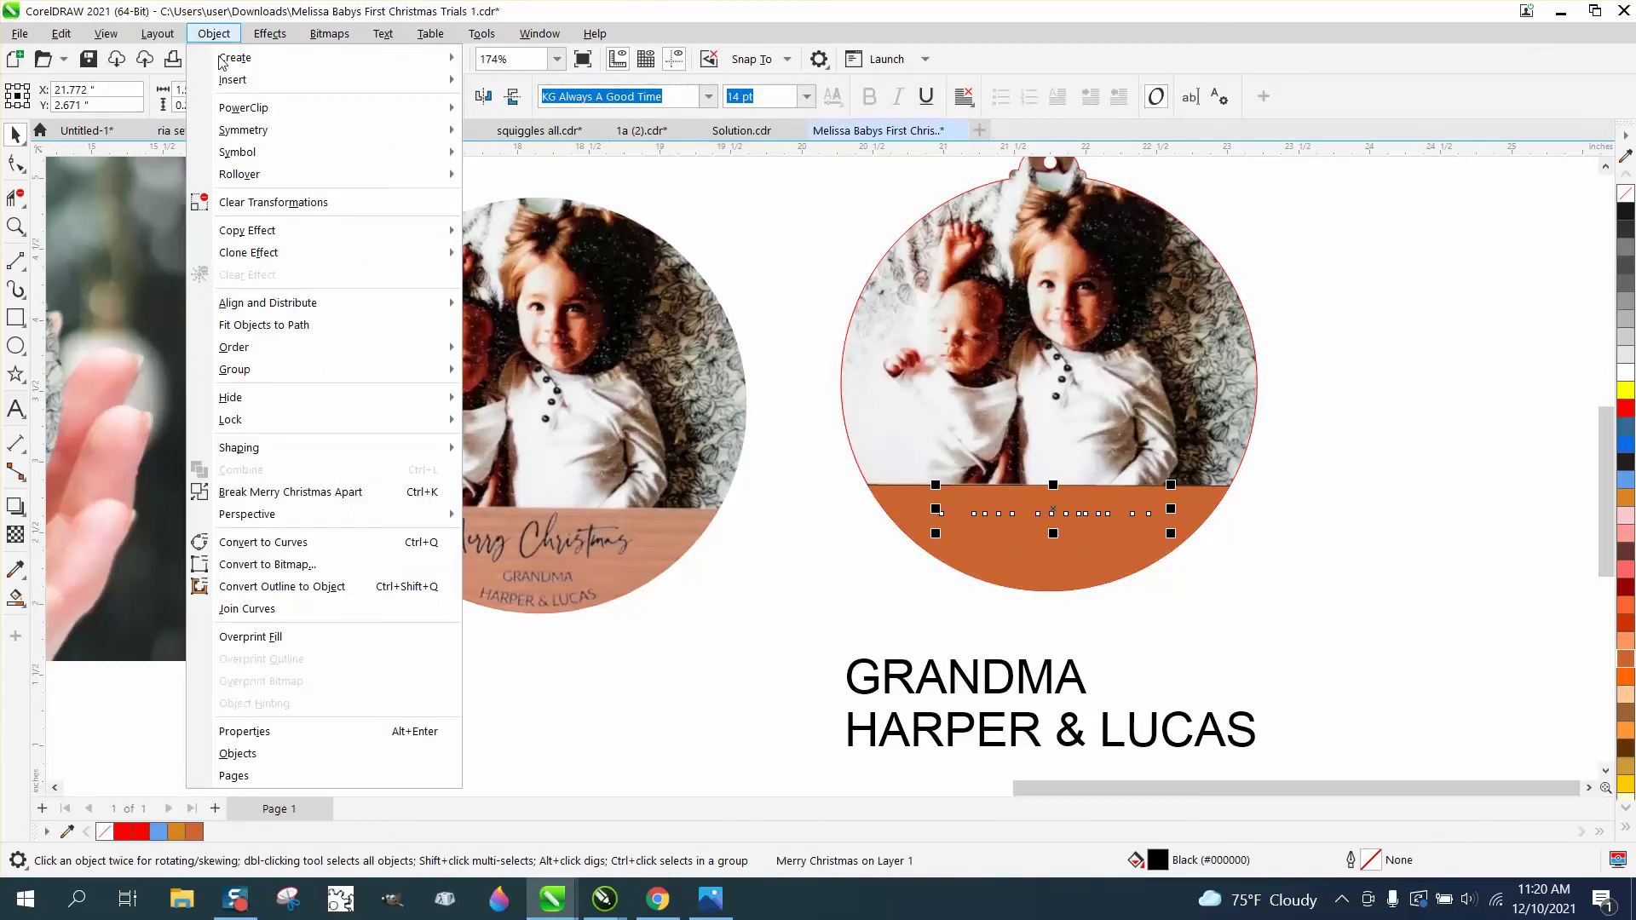
pyautogui.moveTo(269, 373)
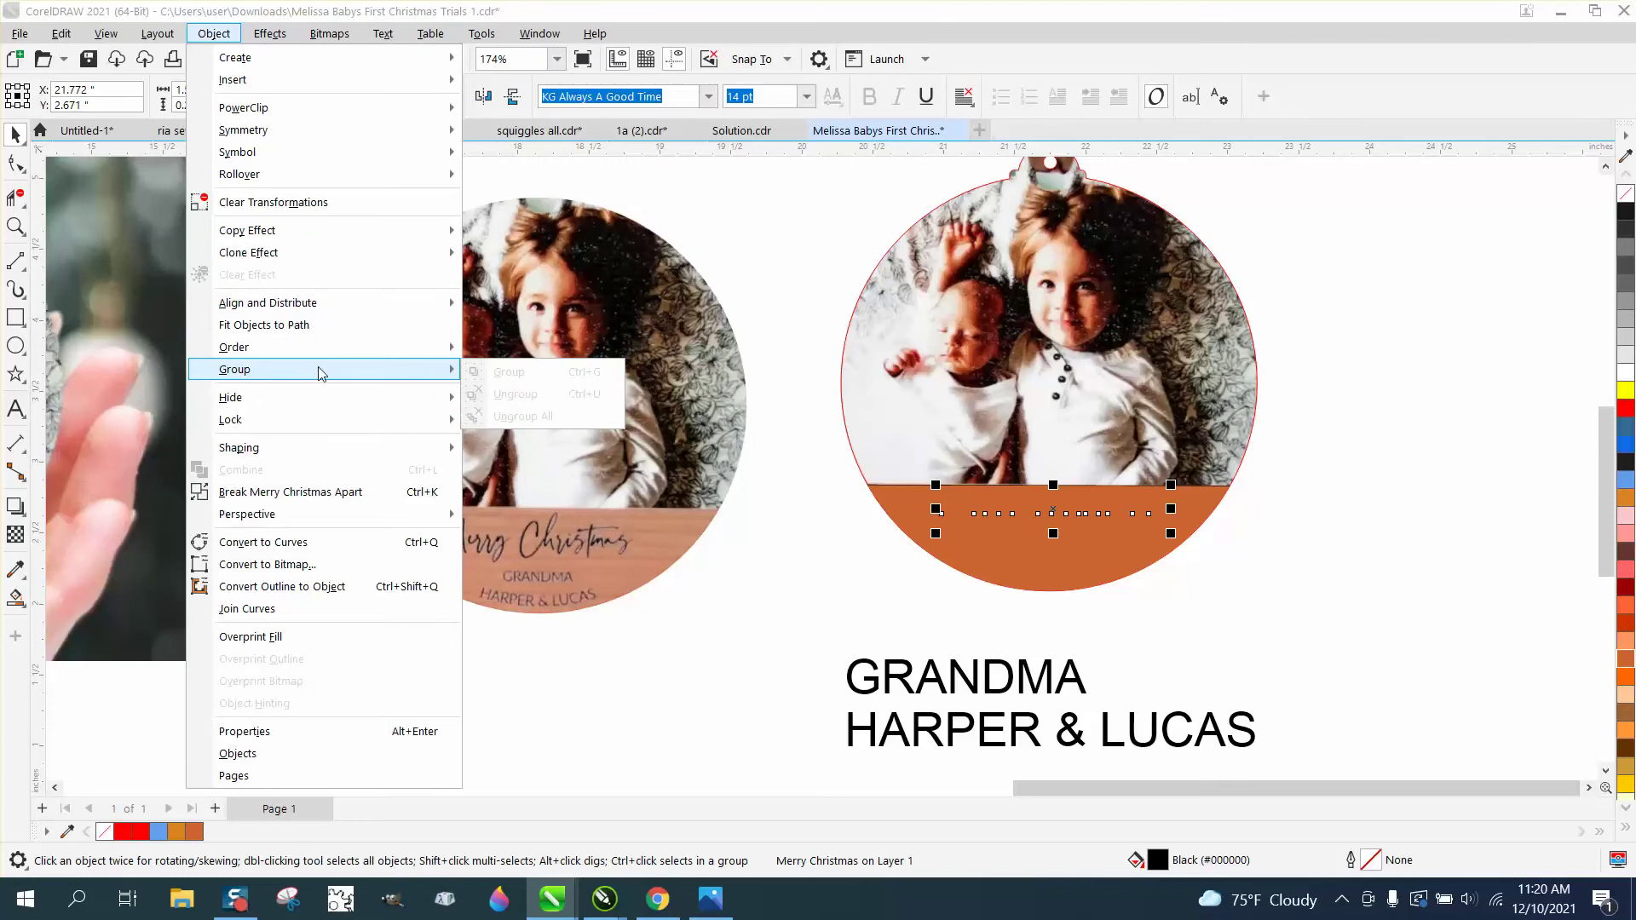
pyautogui.click(538, 358)
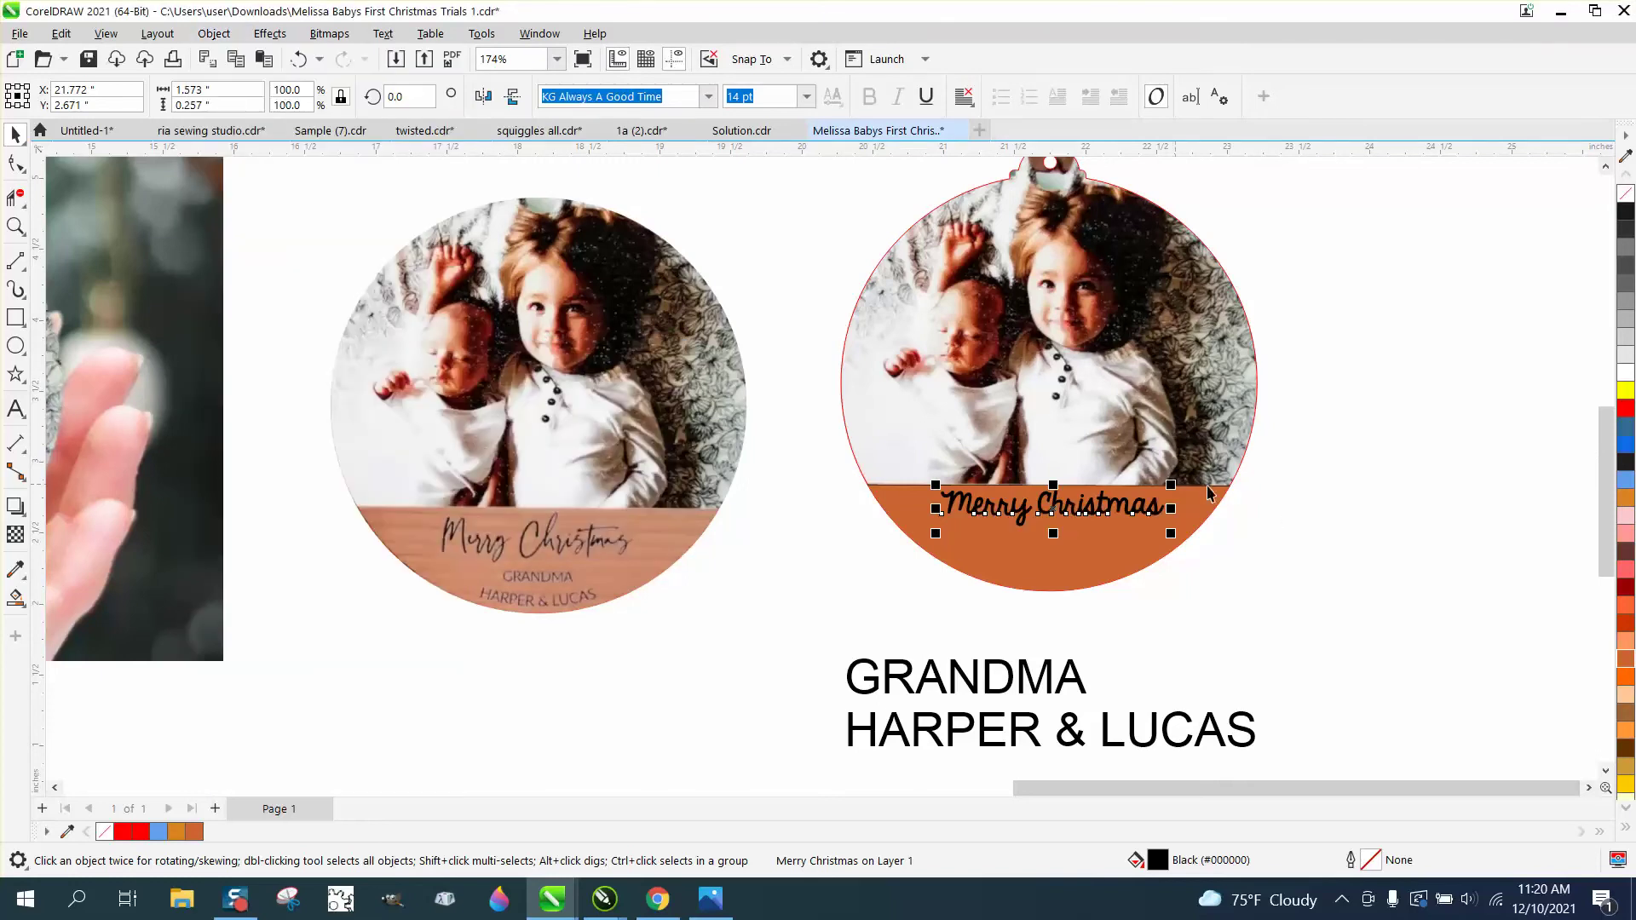
pyautogui.click(1282, 509)
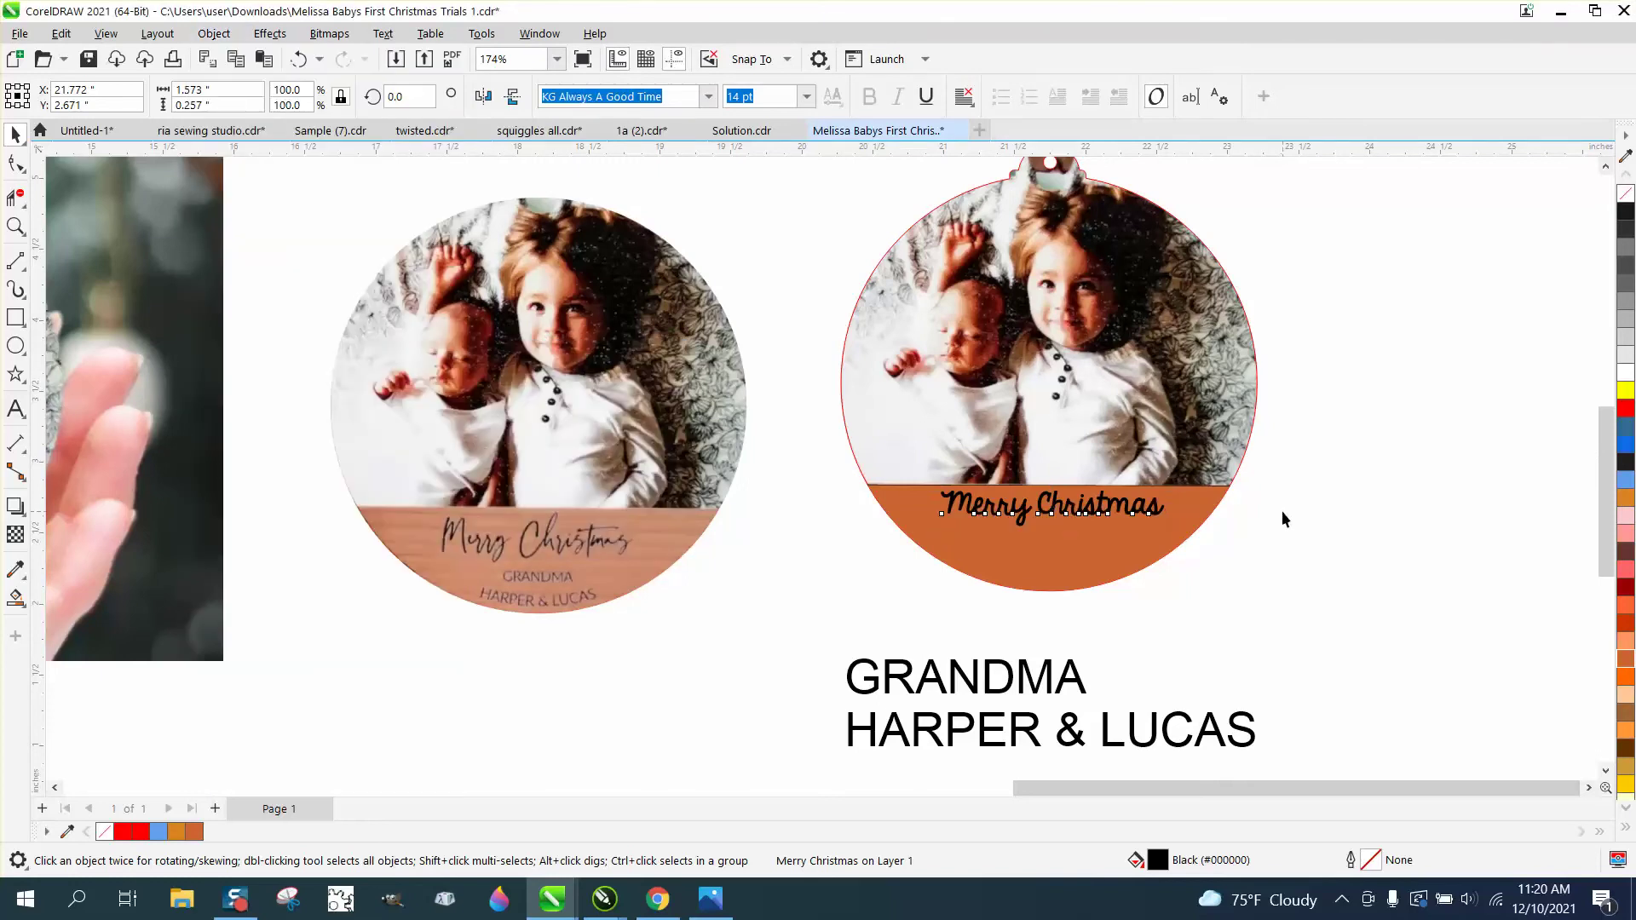
# - Scale the GRANDMA text down to about 11.8 pt and place it on the band below Merry Christmas
pyautogui.click(1078, 678)
pyautogui.moveTo(1095, 649); pyautogui.dragTo(972, 671)
pyautogui.moveTo(891, 707); pyautogui.dragTo(1054, 544)
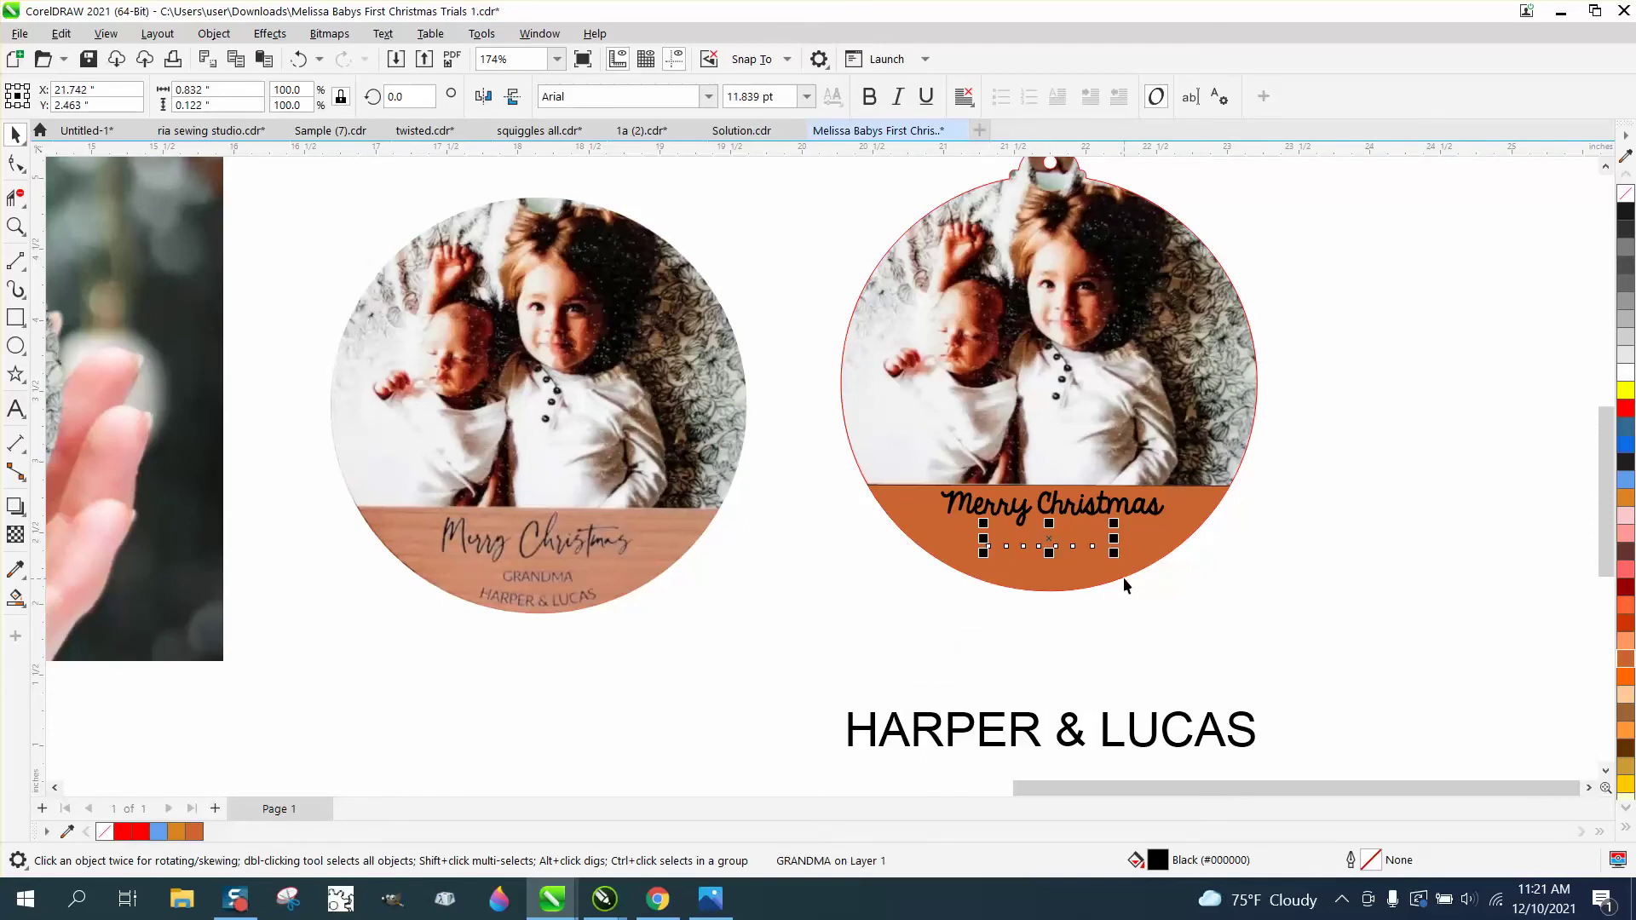
# - Bring the GRANDMA text to the front of the page
pyautogui.click(214, 34)
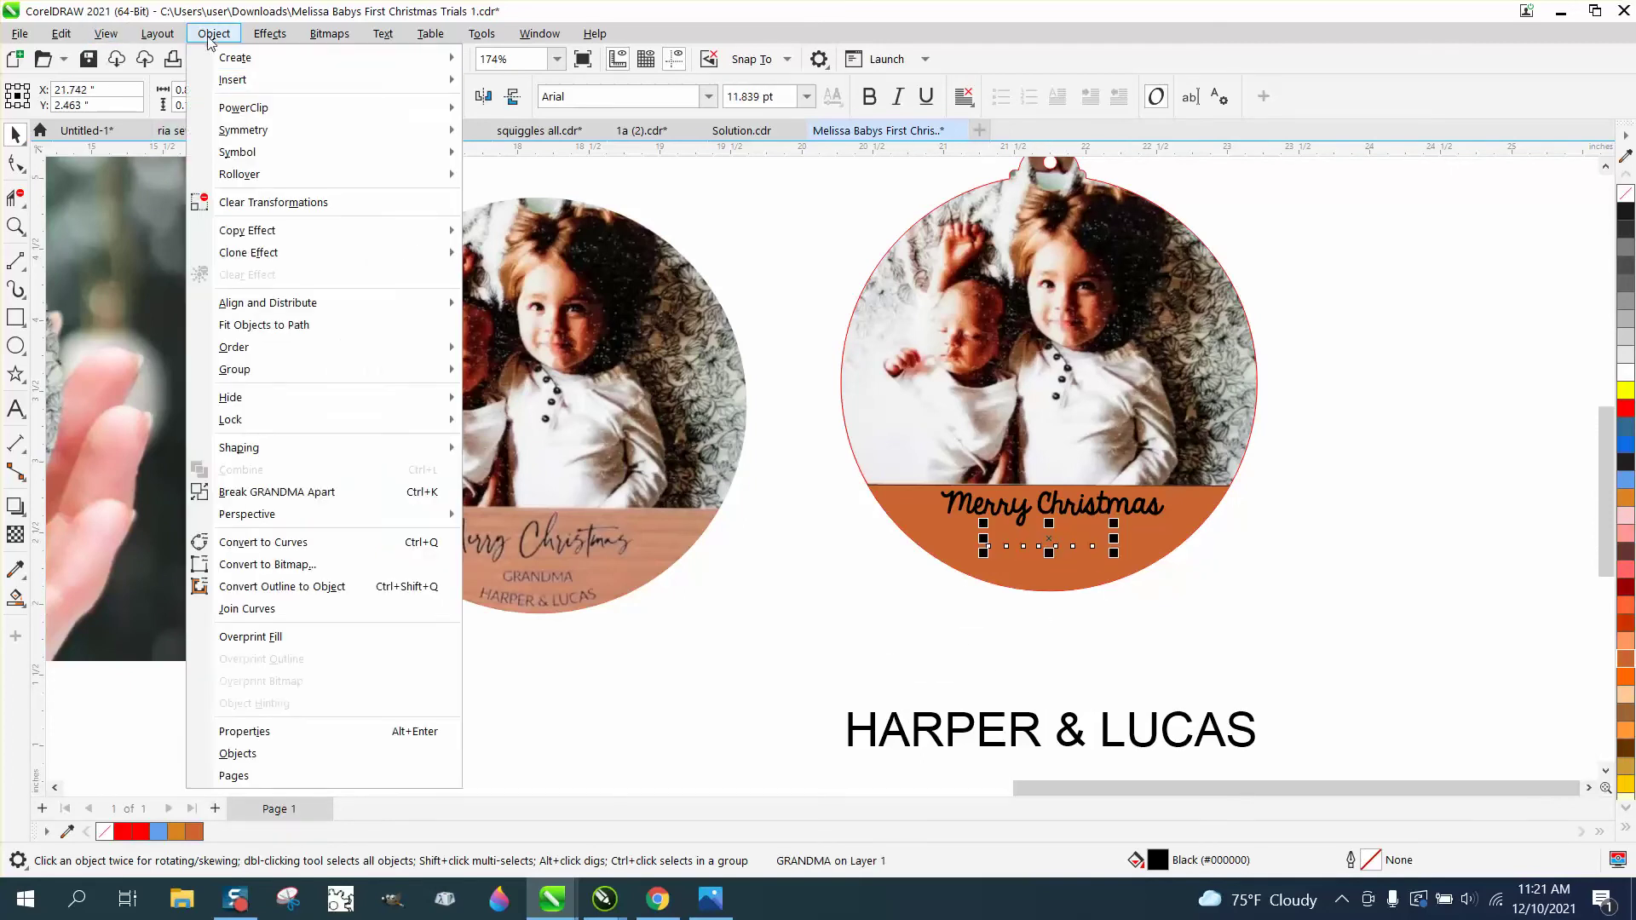
pyautogui.moveTo(264, 349)
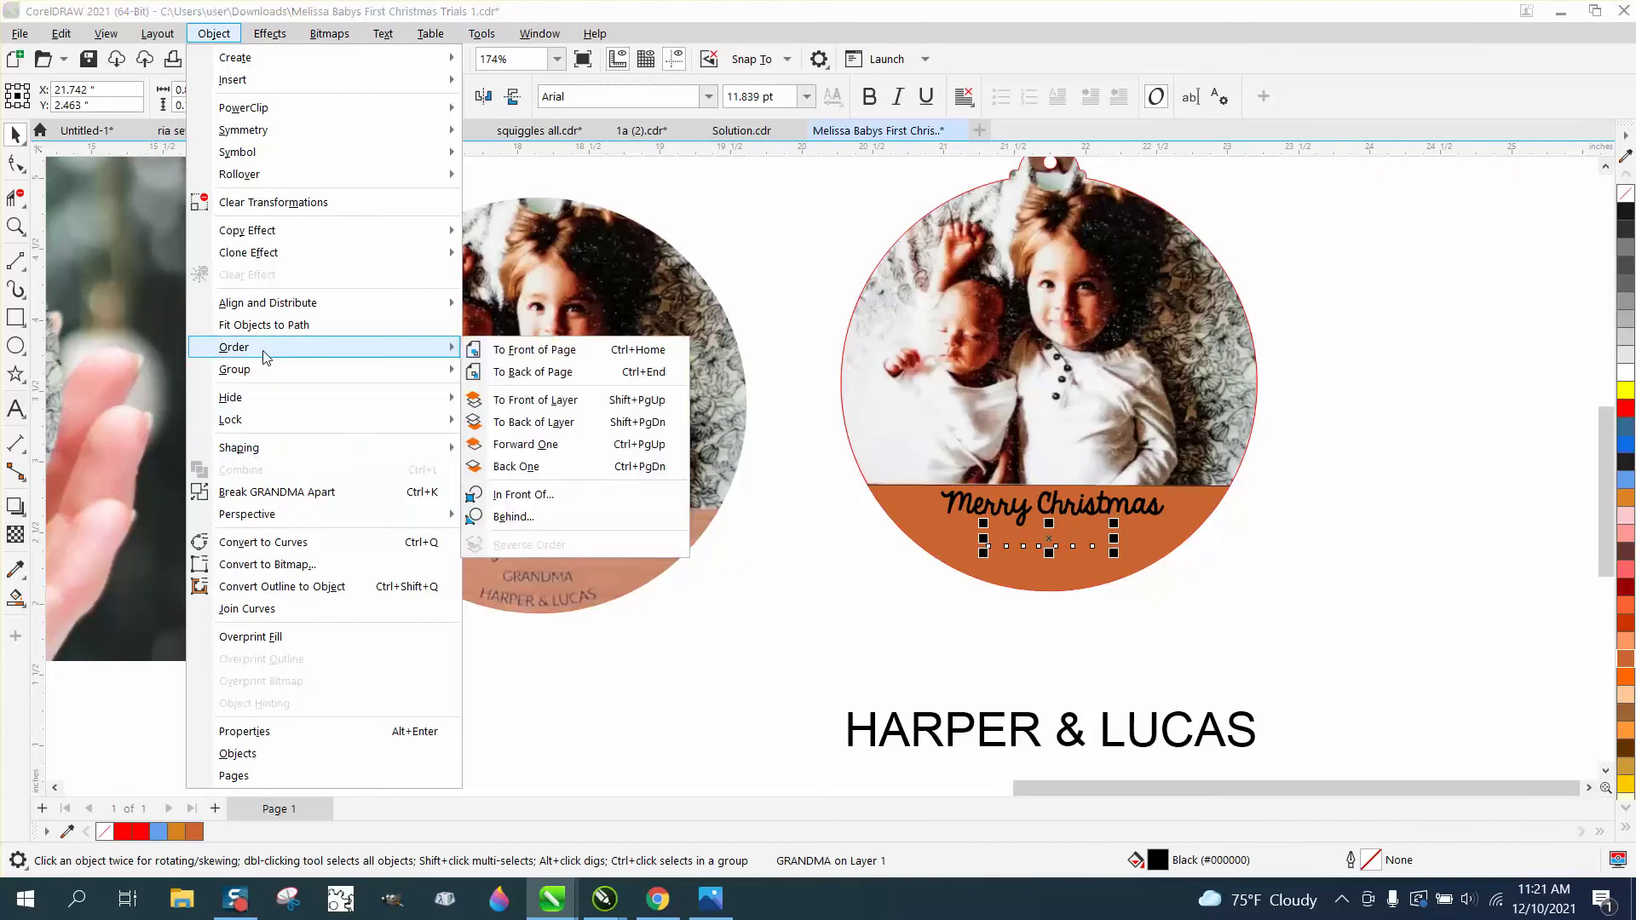
pyautogui.click(537, 349)
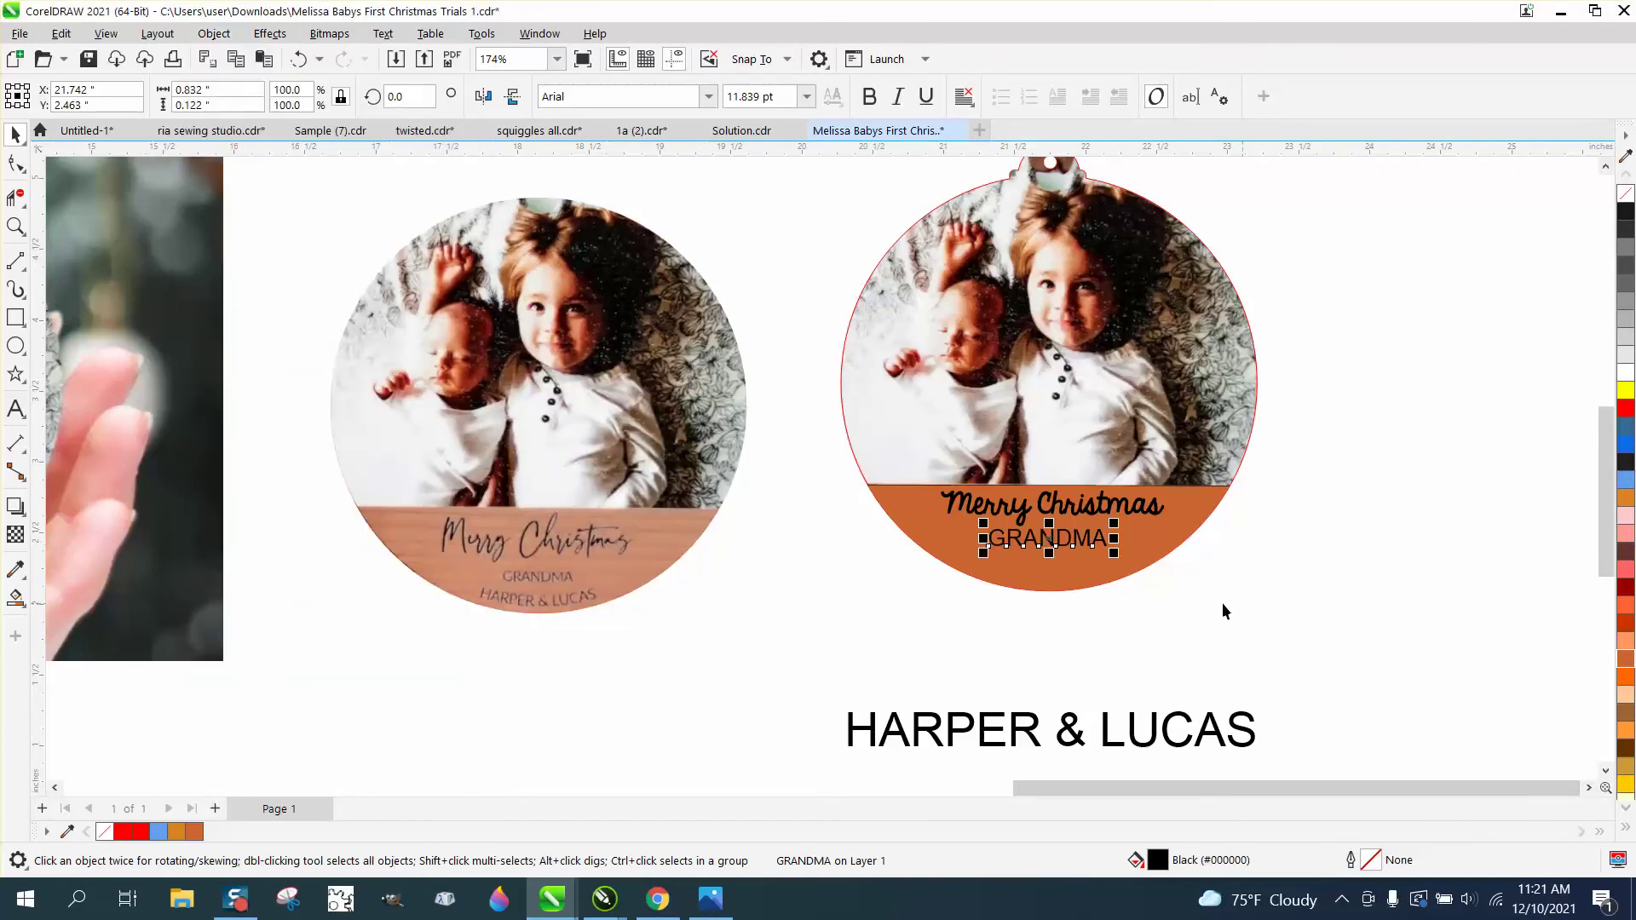
# - Shrink the GRANDMA text to about 6.7 pt, centered on the band beneath Merry Christmas
pyautogui.moveTo(1116, 558); pyautogui.dragTo(1047, 533)
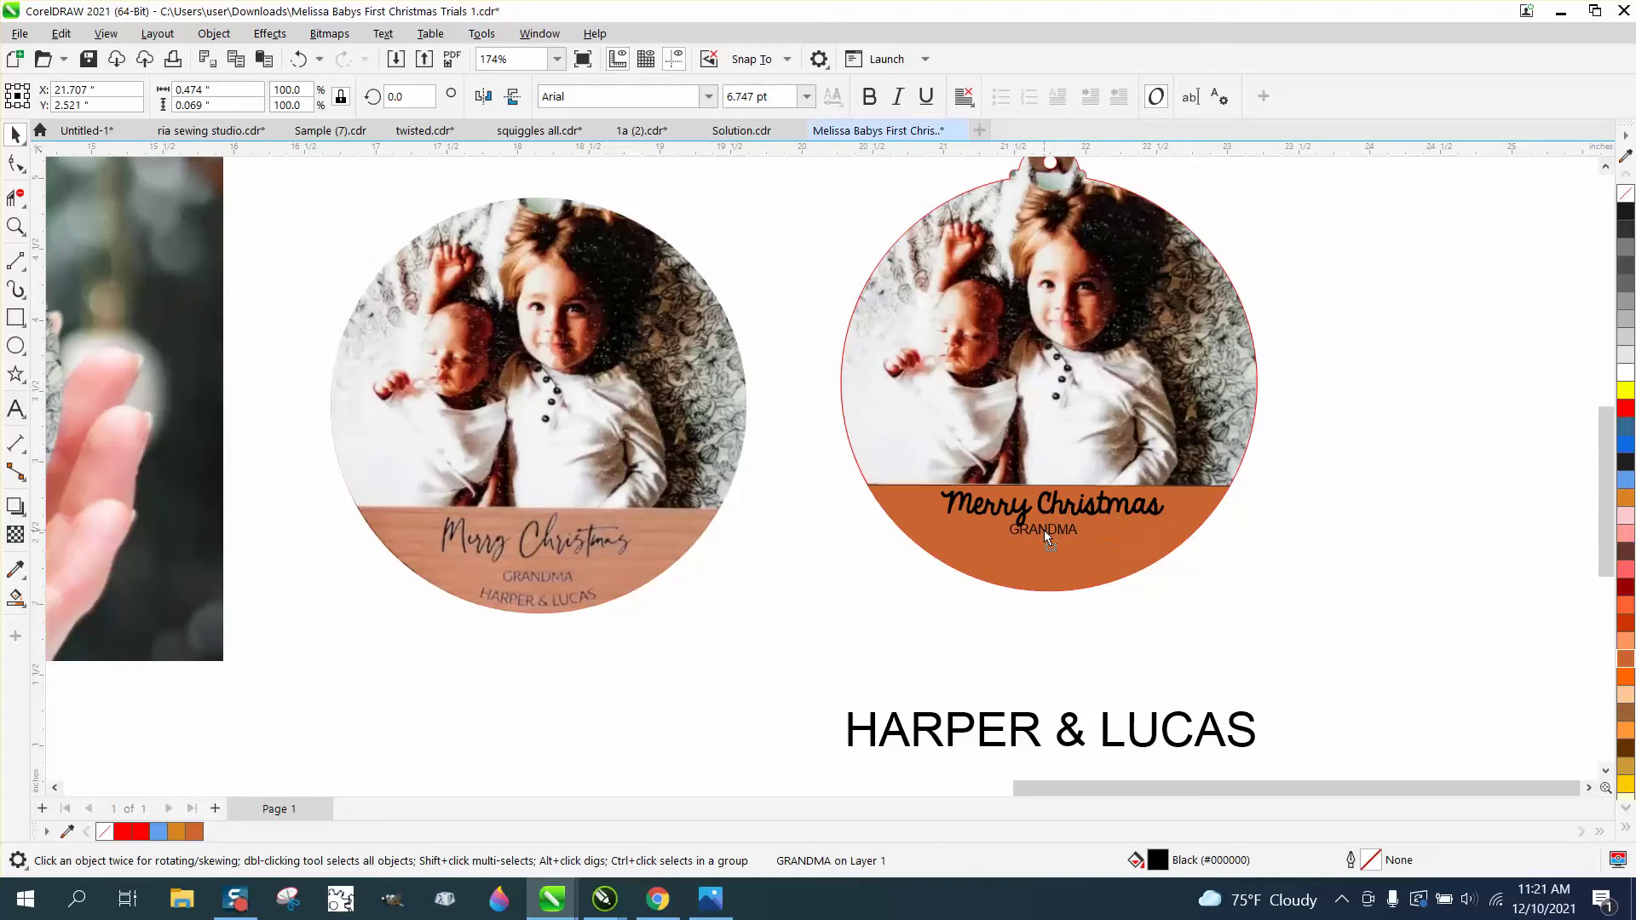
pyautogui.hotkey('ctrl', 'z')
pyautogui.click(1172, 600)
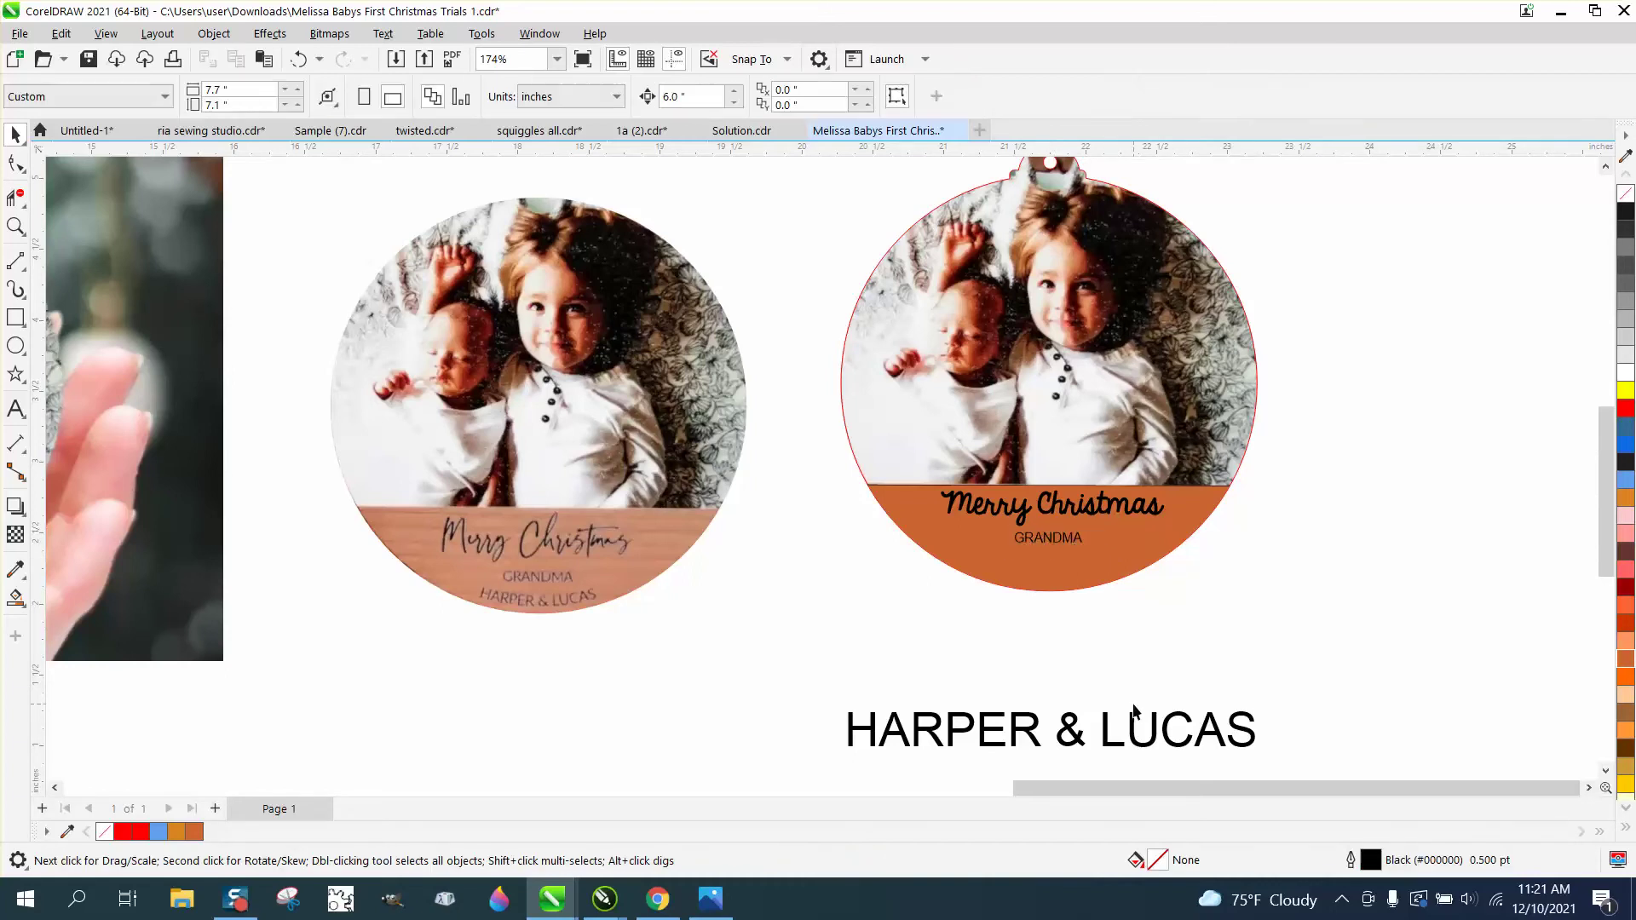
# - Nudge the red ornament outline 6 inches to the right, clear of the photo
pyautogui.click(1102, 725)
pyautogui.scroll(-4, 937, 494)
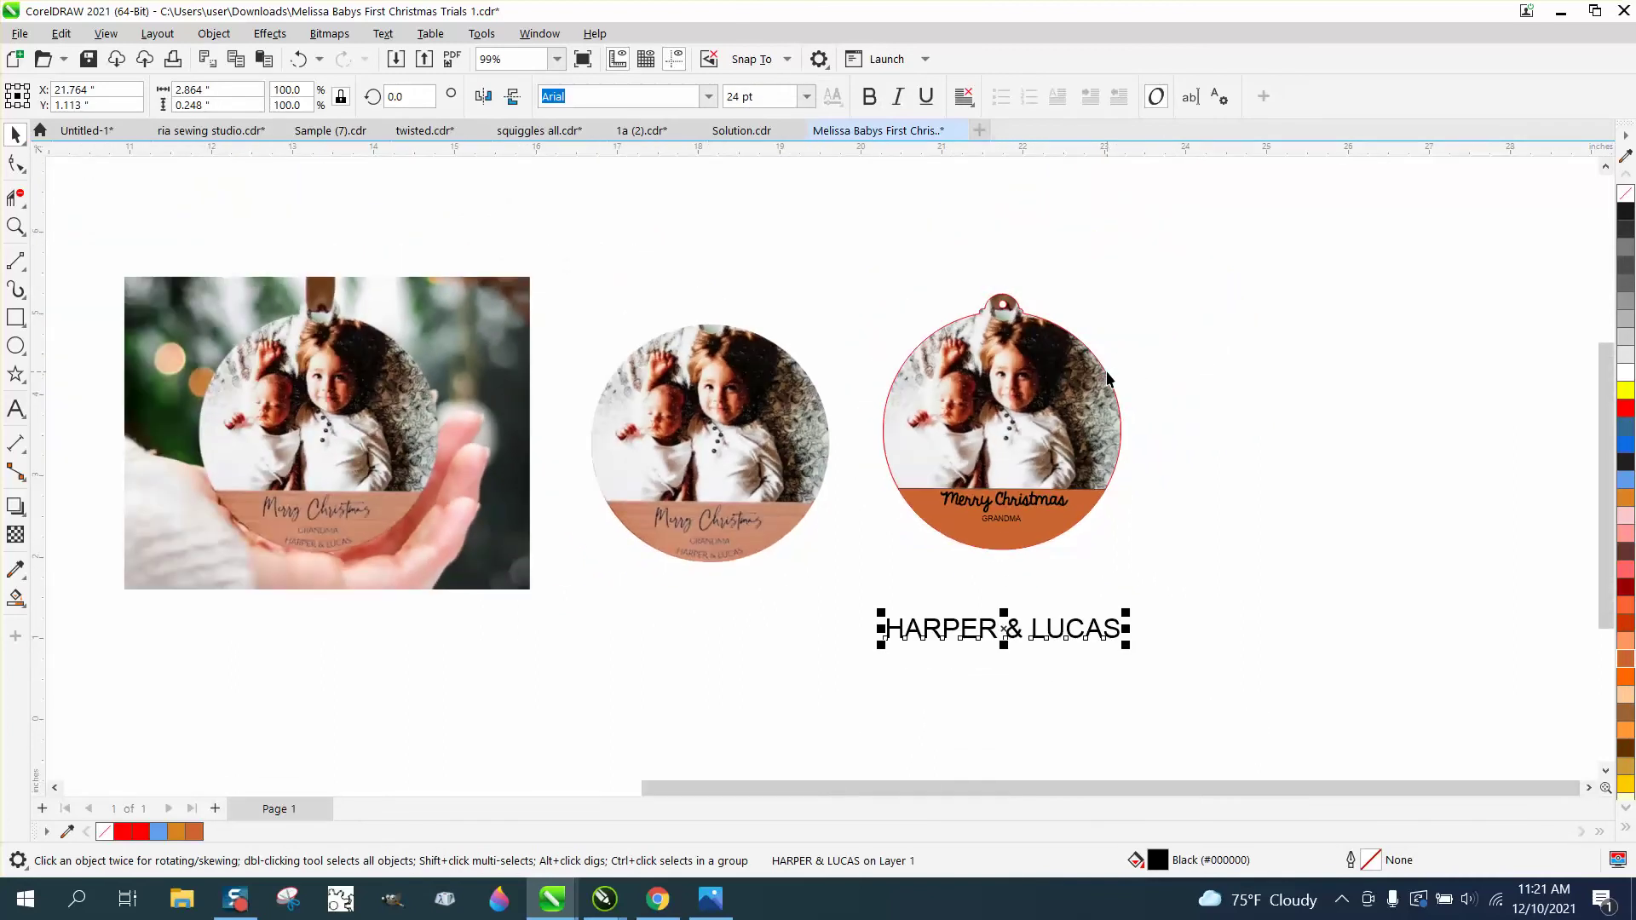
pyautogui.click(1109, 379)
pyautogui.hotkey('shift', 'Right')
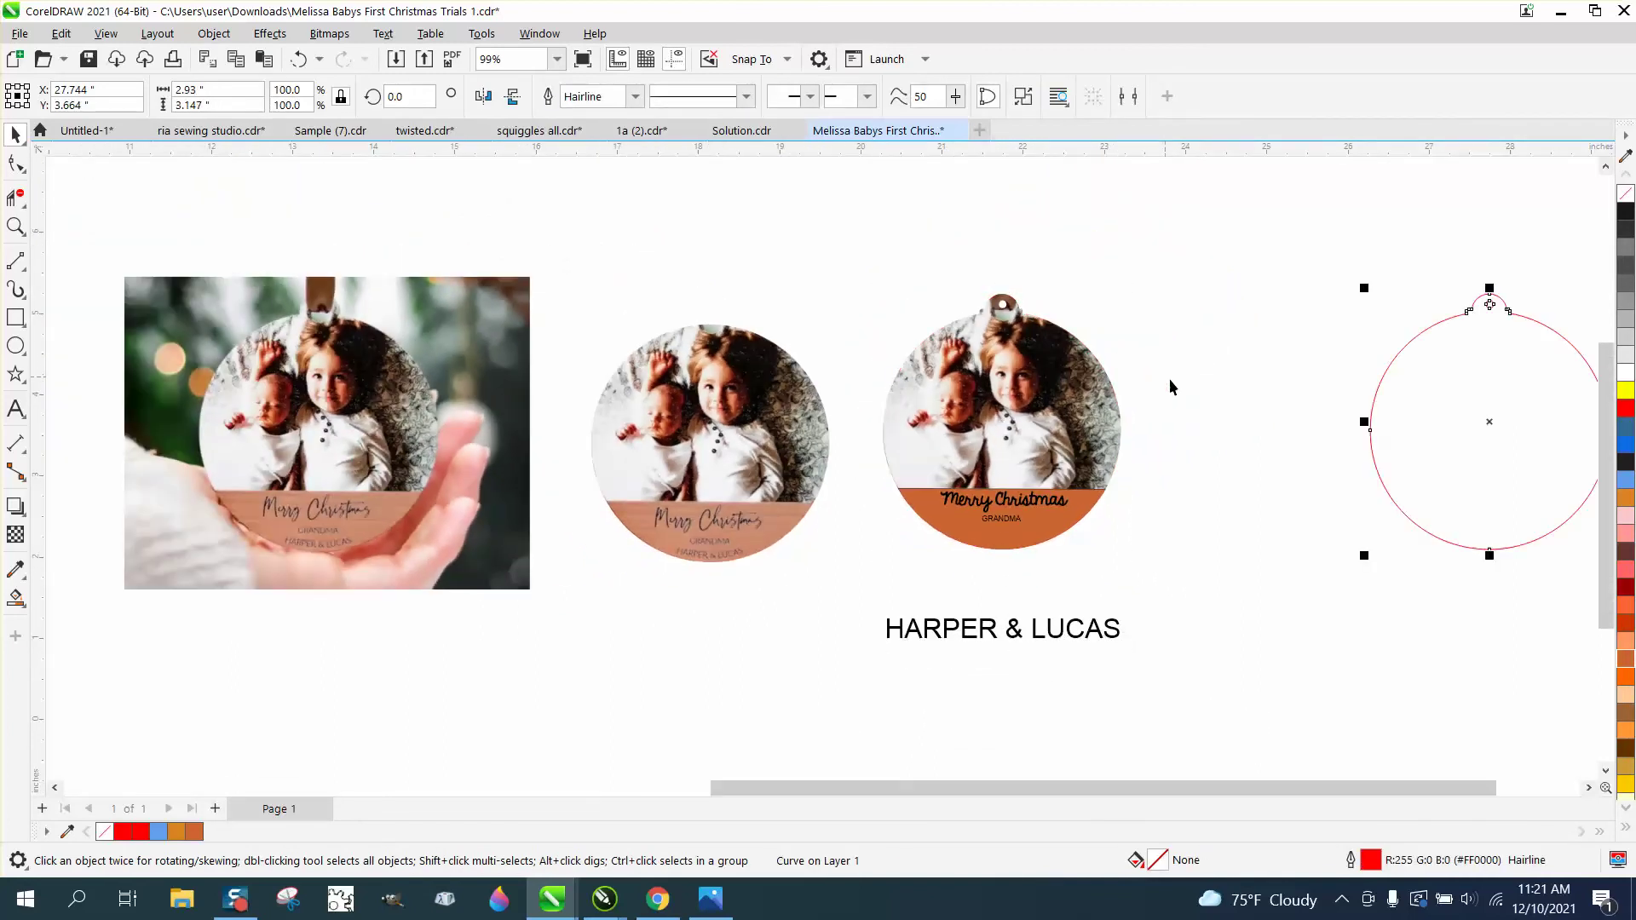
# - Scale the names text down to about 12.1 pt and move it just below the red ornament outline
pyautogui.moveTo(1099, 635); pyautogui.dragTo(1224, 596)
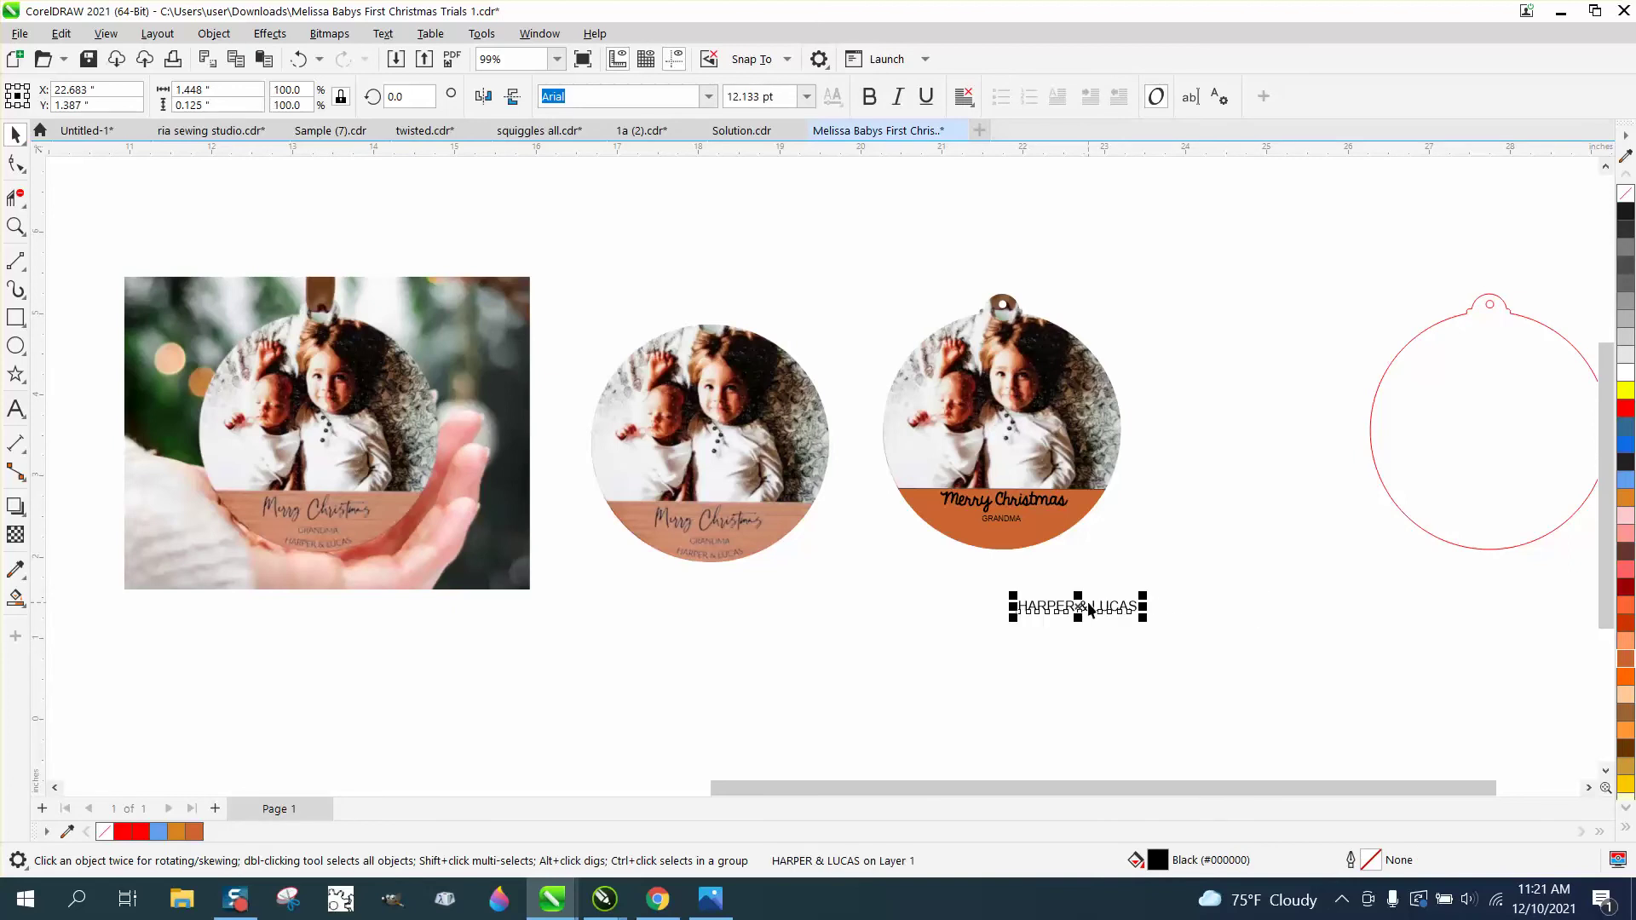
pyautogui.moveTo(1088, 606); pyautogui.dragTo(1386, 587)
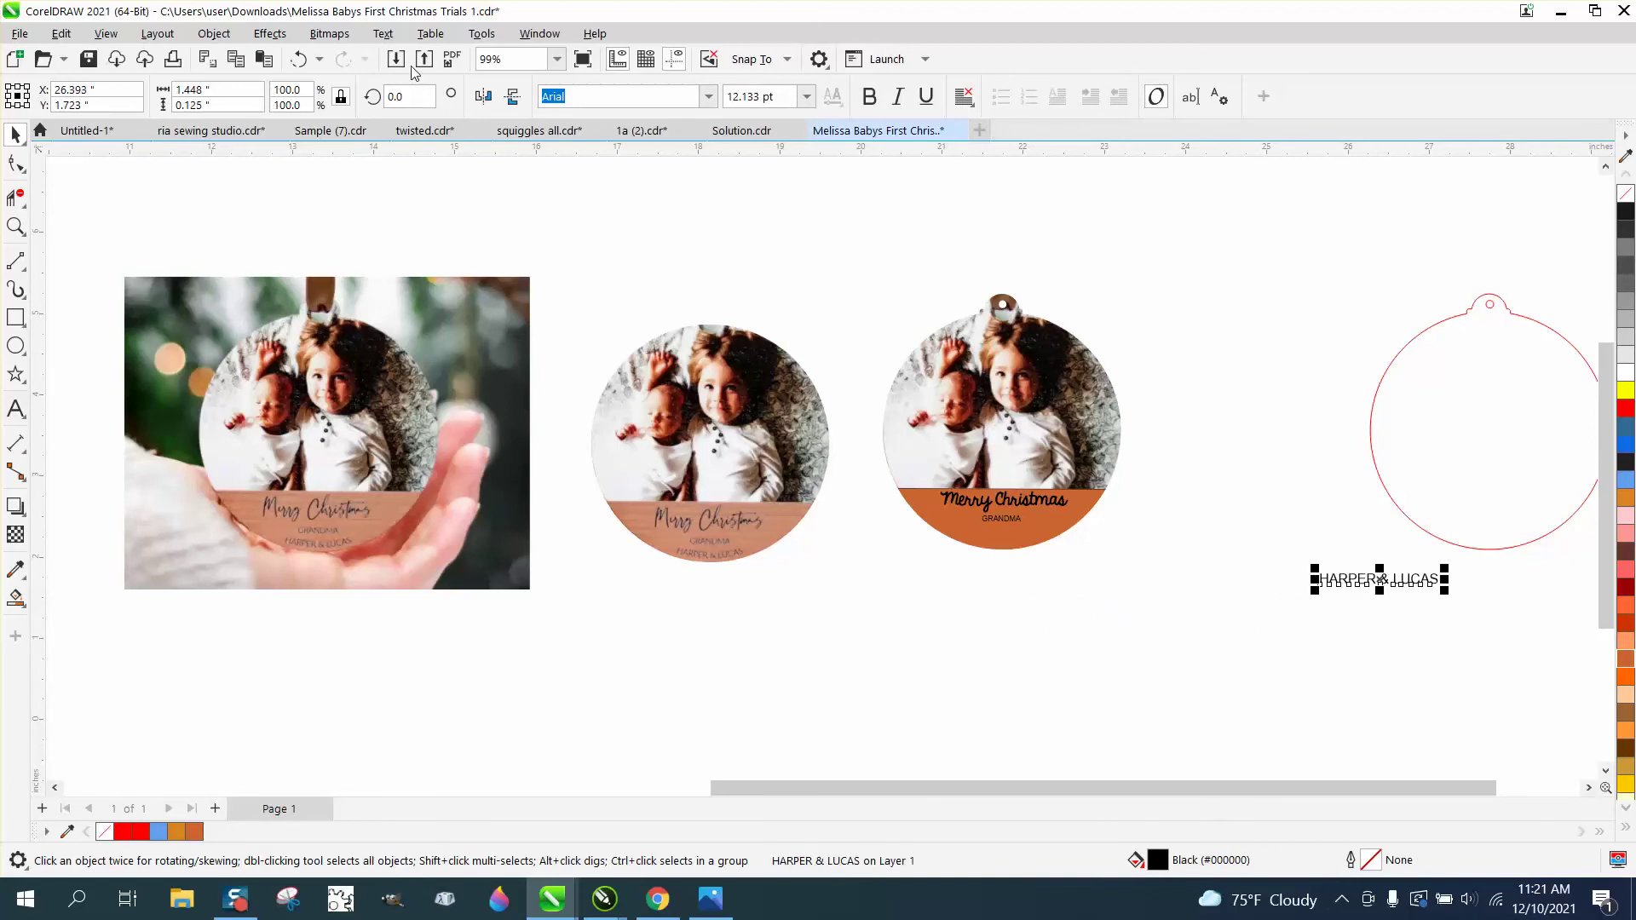
# - Try to fit the names text along the inside bottom curve of the red ornament outline
pyautogui.click(382, 34)
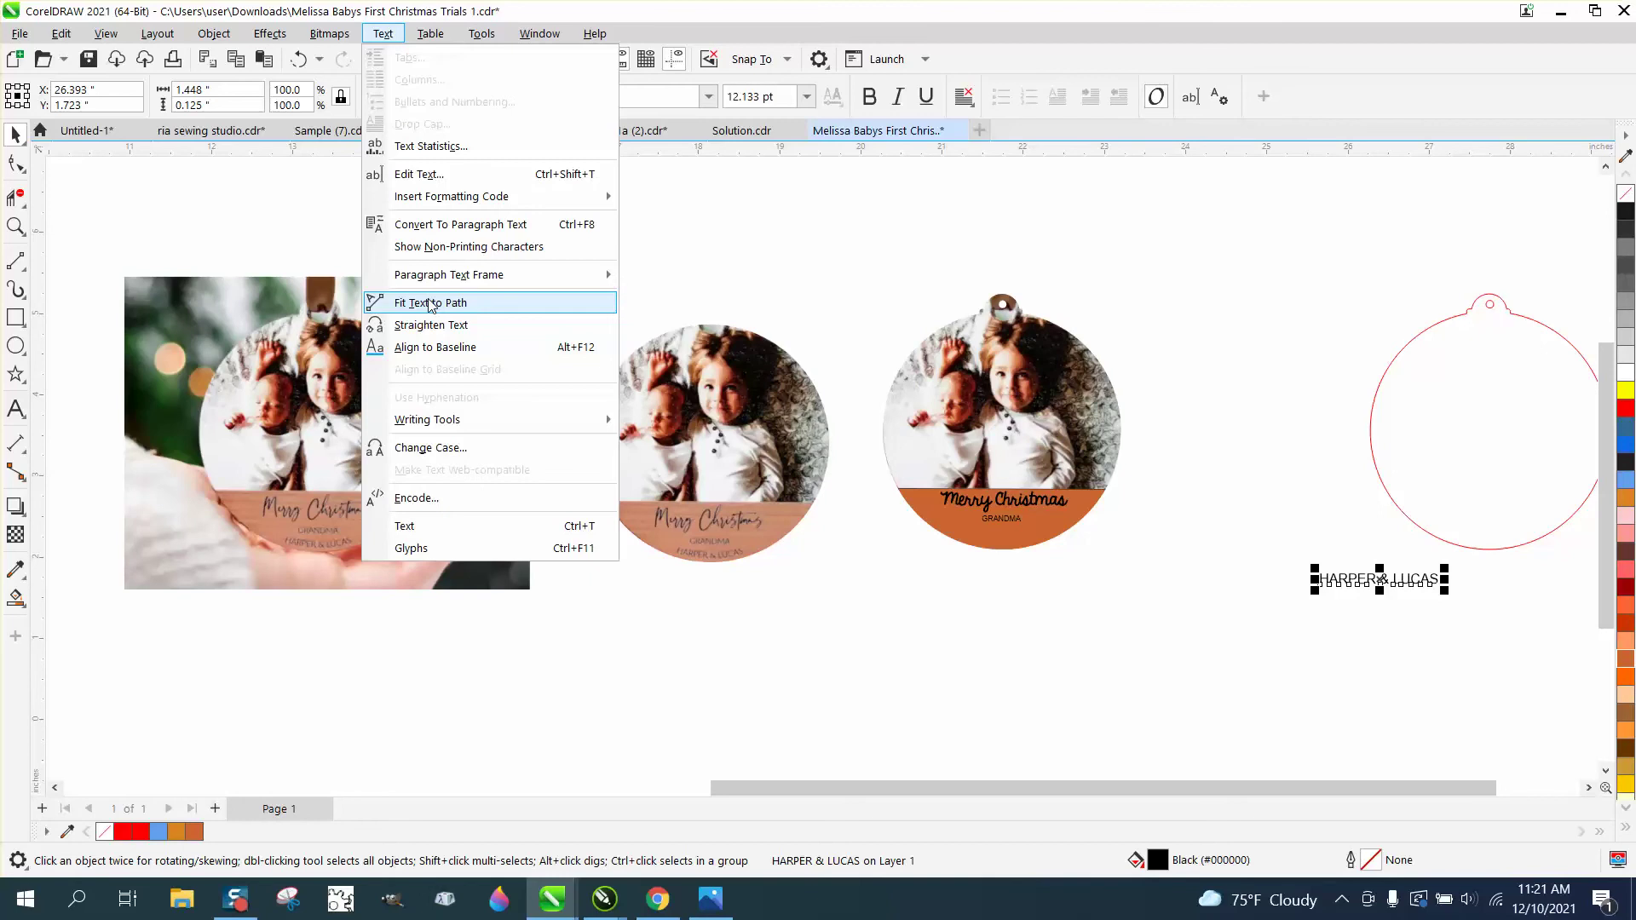
pyautogui.click(430, 303)
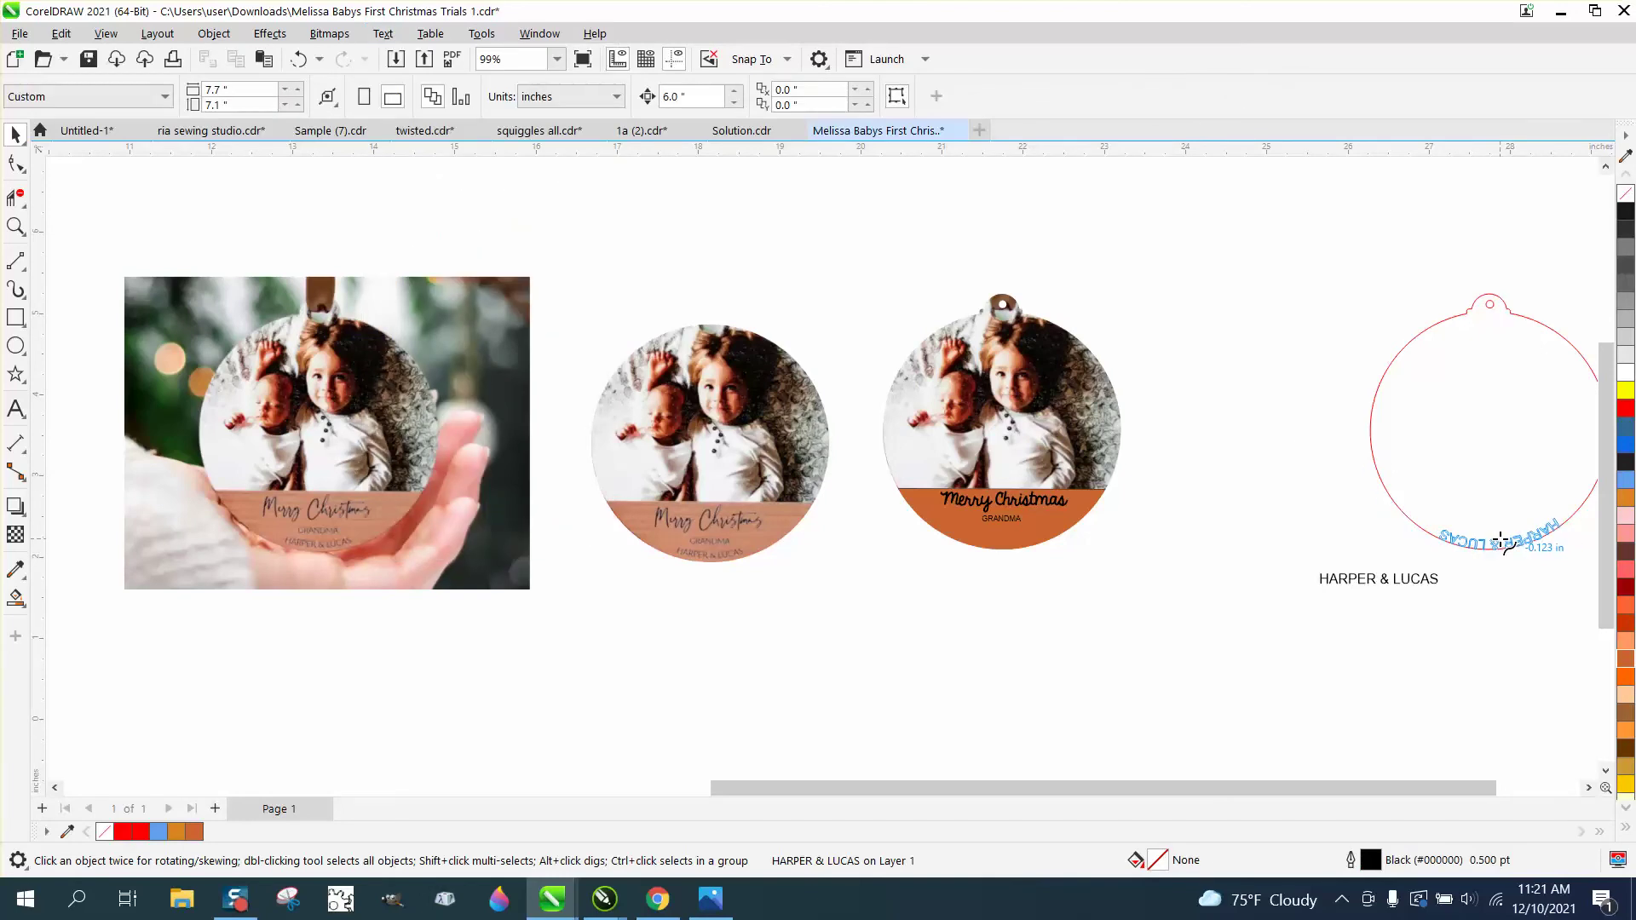
pyautogui.click(1499, 540)
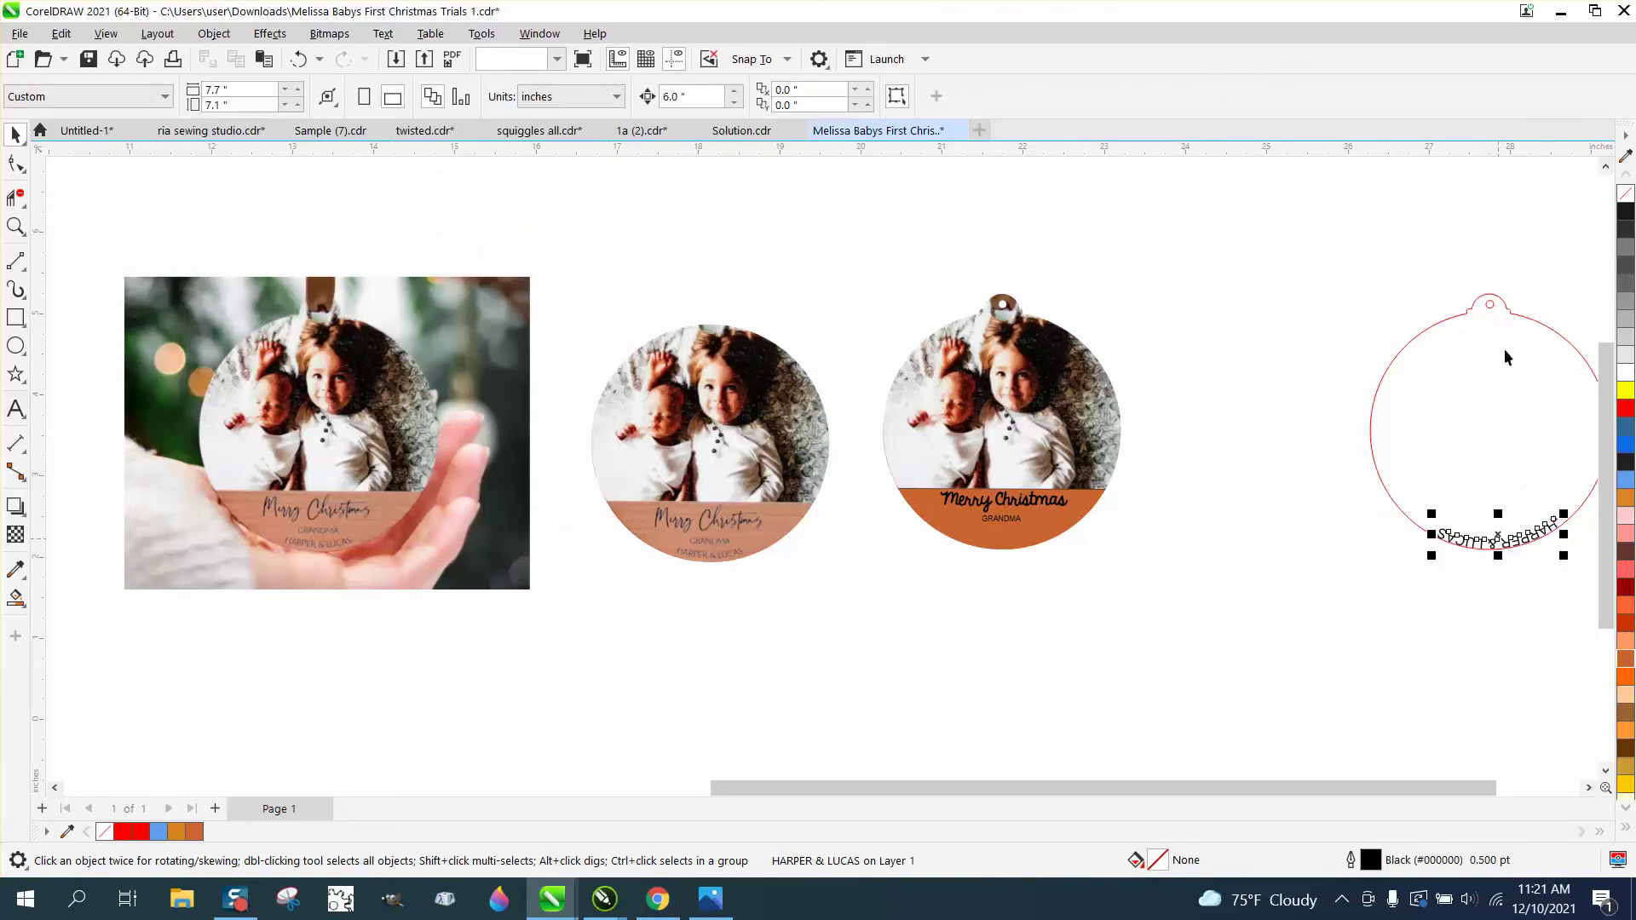
pyautogui.click(15, 226)
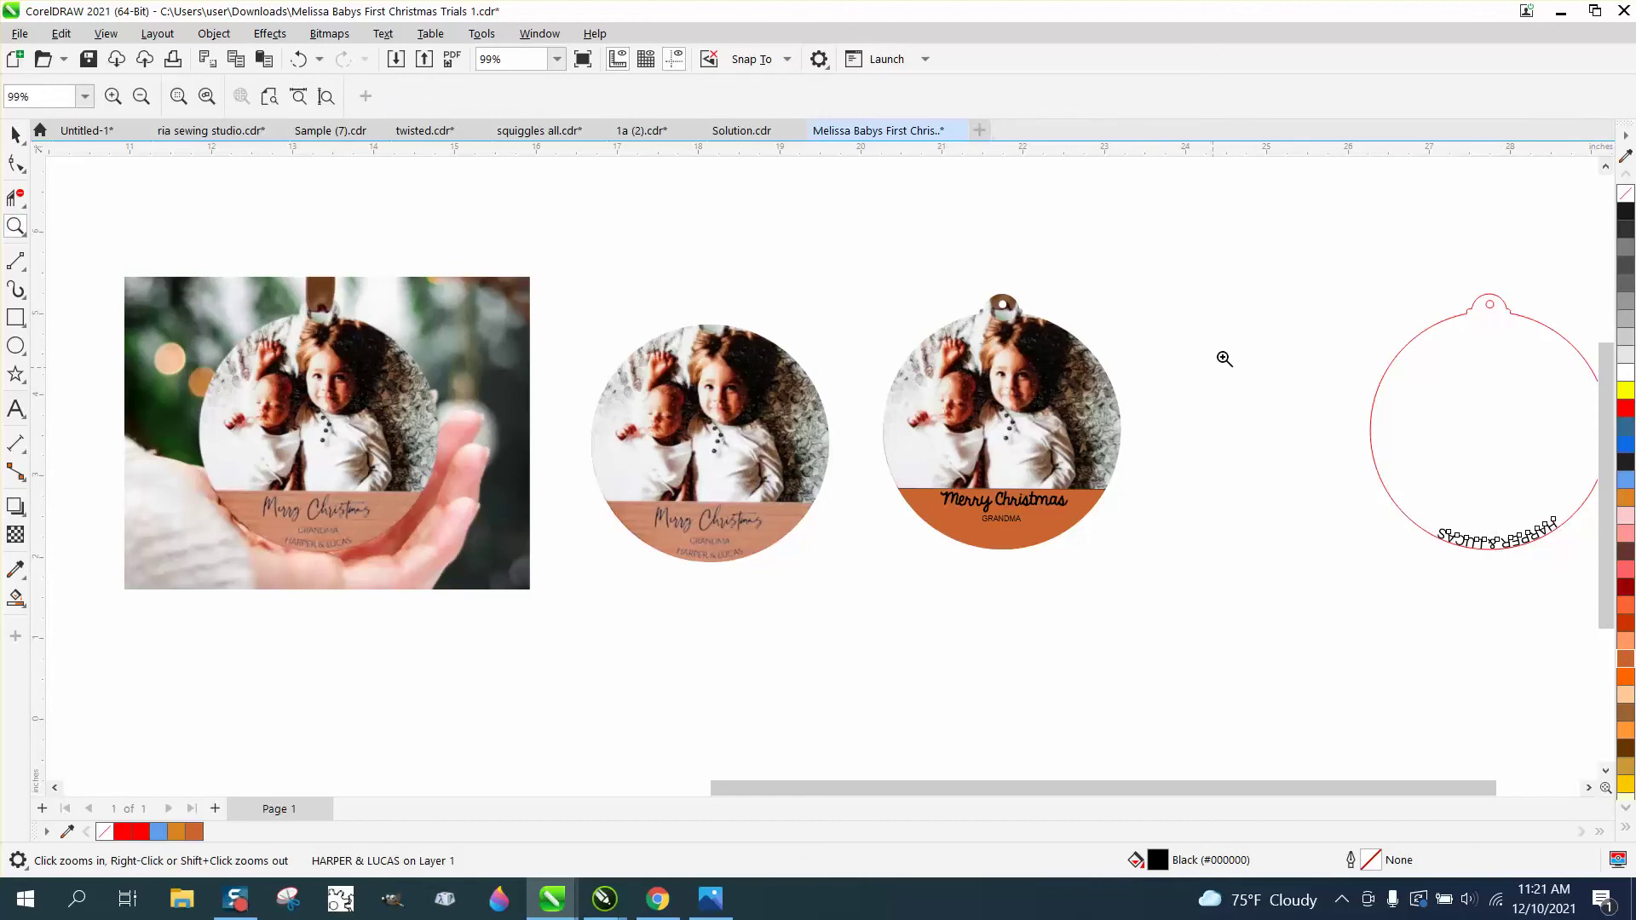
pyautogui.moveTo(1299, 294); pyautogui.dragTo(1625, 593)
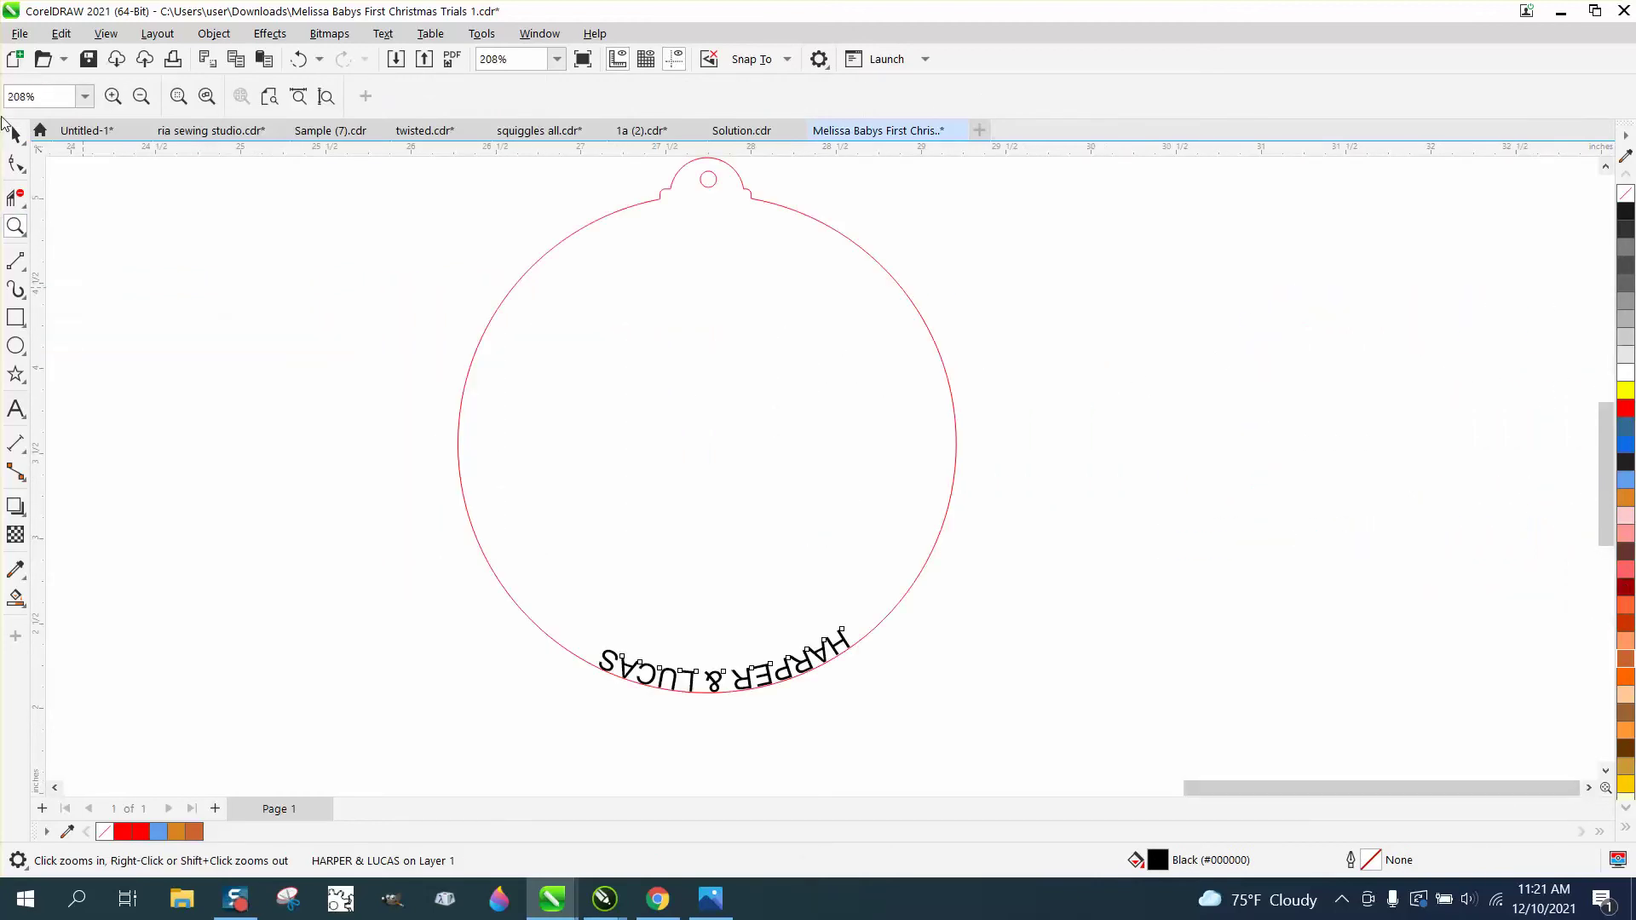
pyautogui.click(15, 133)
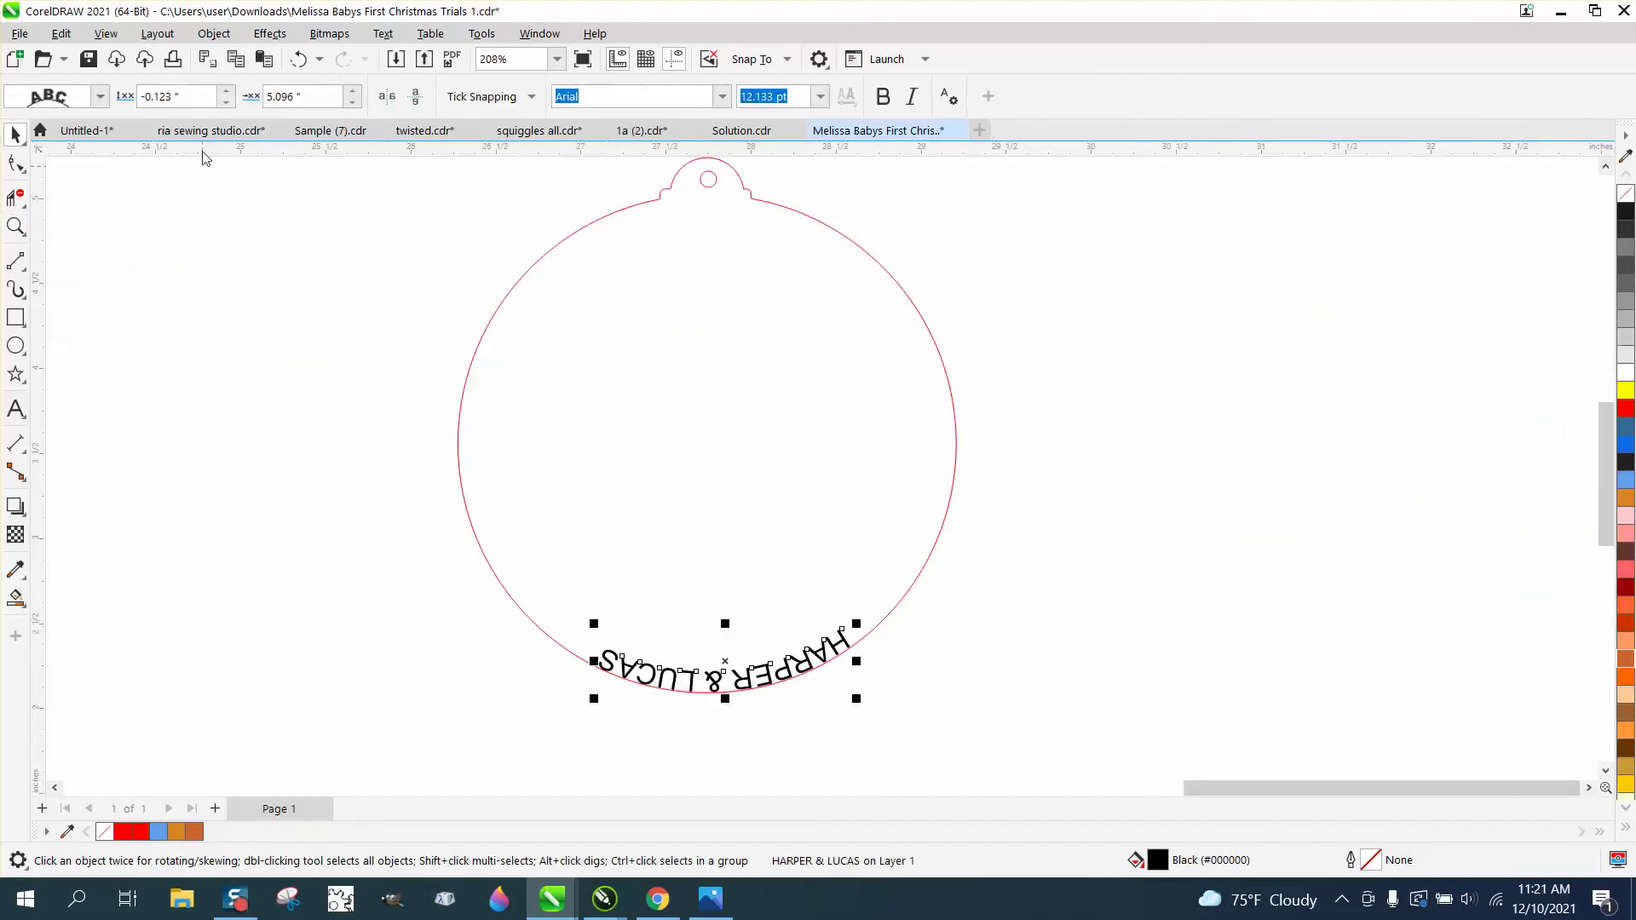
# - Try to shift the curved names text along the outline, and undo both that move and the path fitting
pyautogui.click(382, 33)
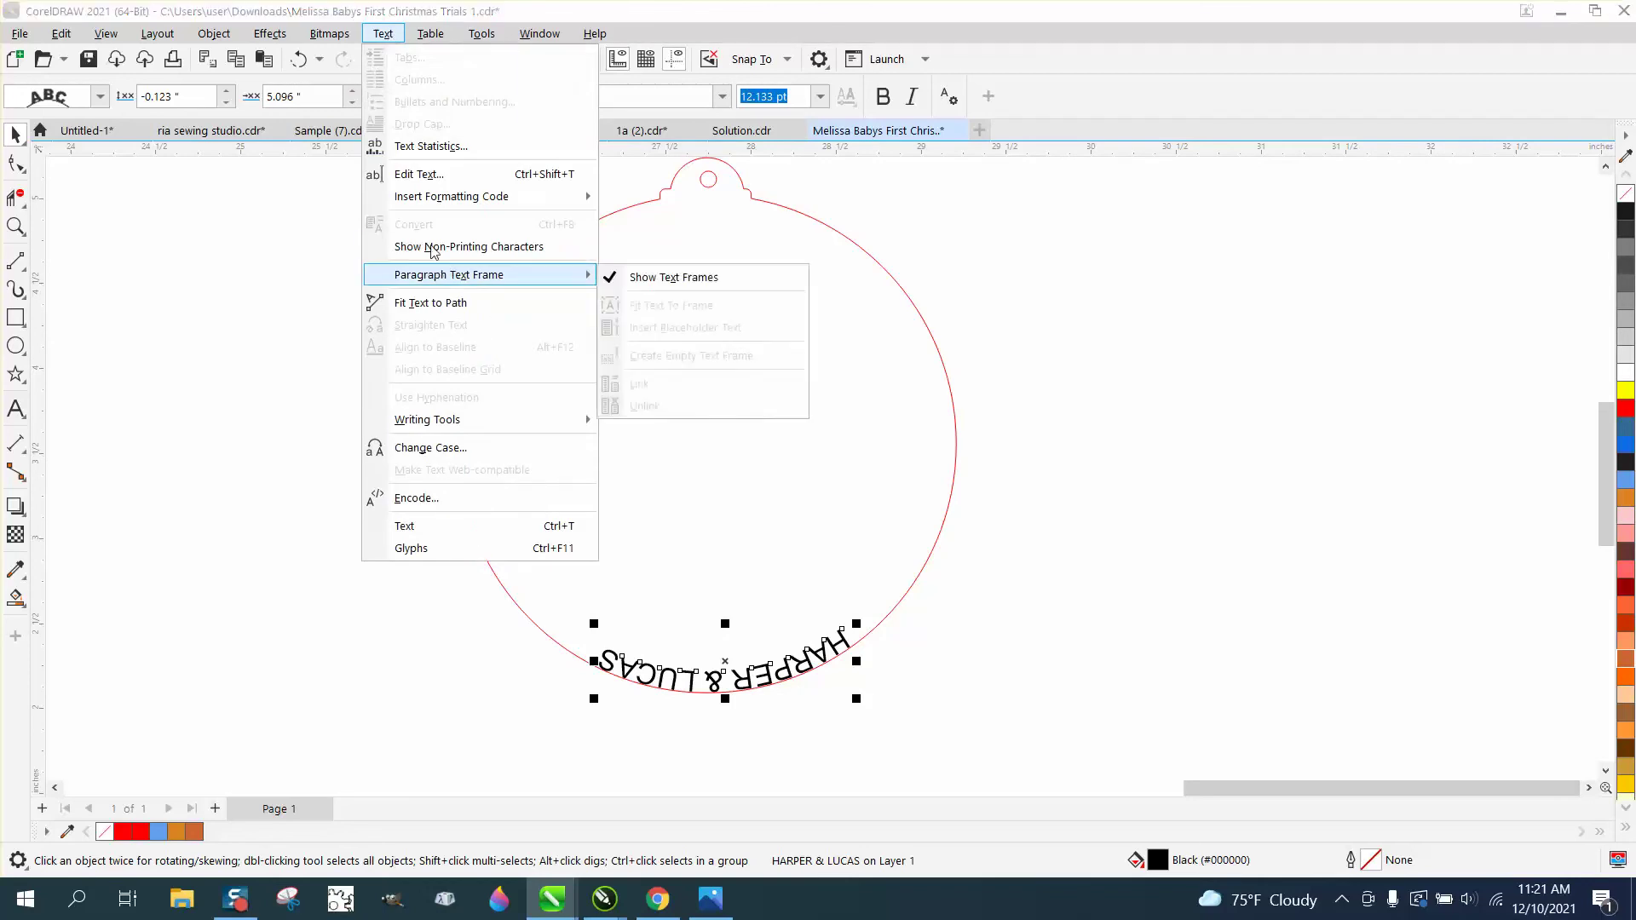
pyautogui.click(726, 665)
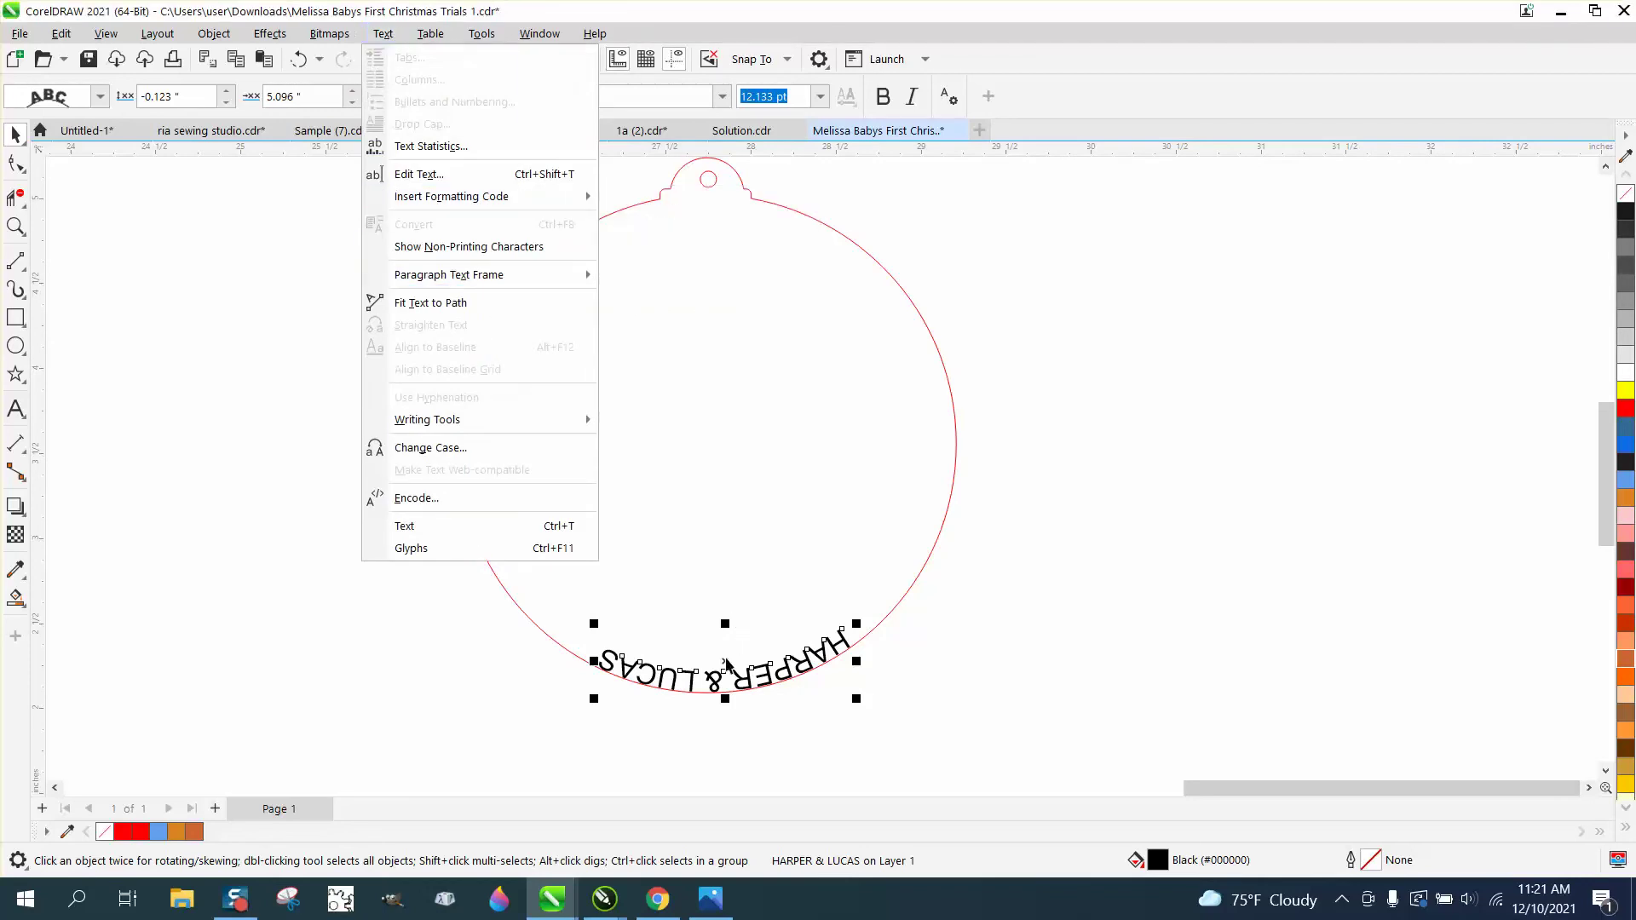
pyautogui.click(726, 662)
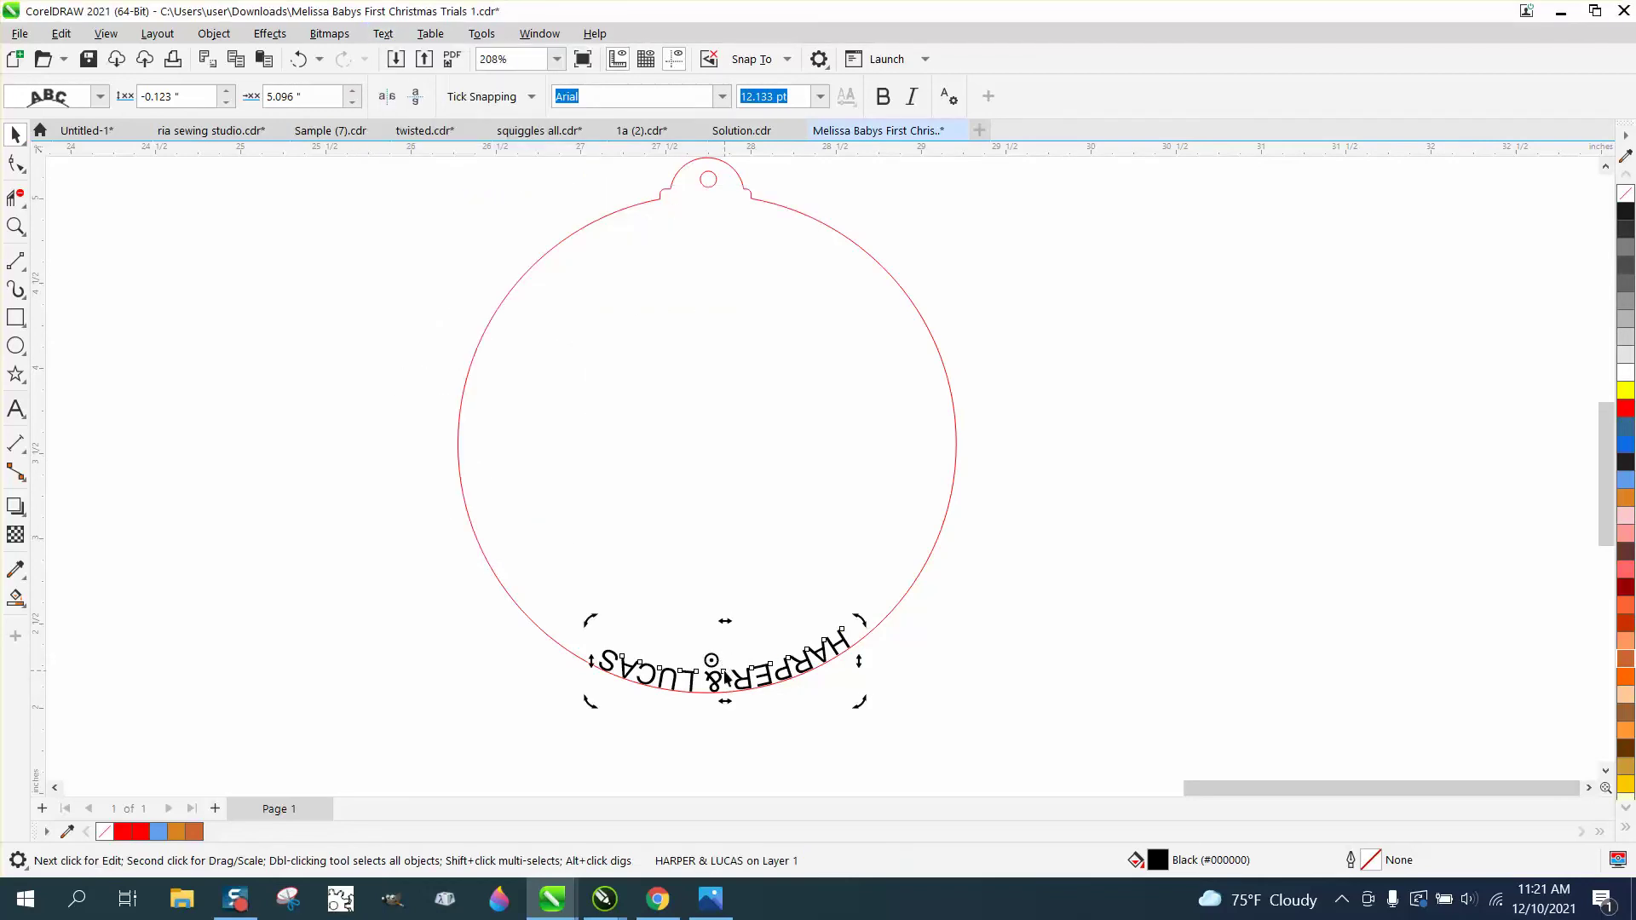
pyautogui.moveTo(724, 681); pyautogui.dragTo(713, 686)
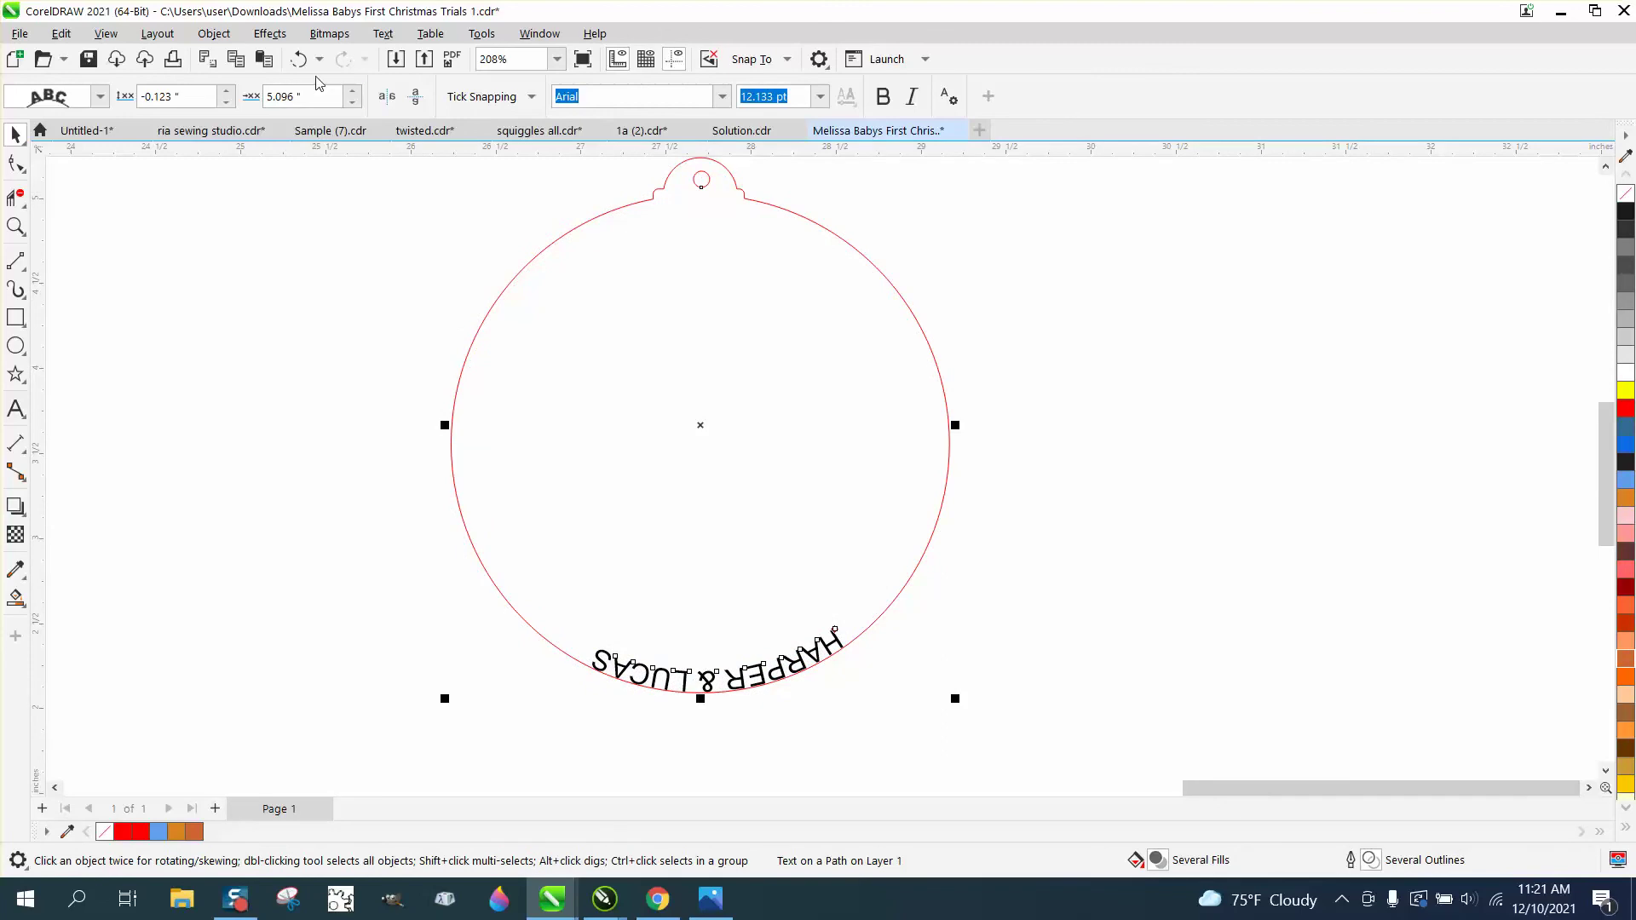
pyautogui.click(296, 59)
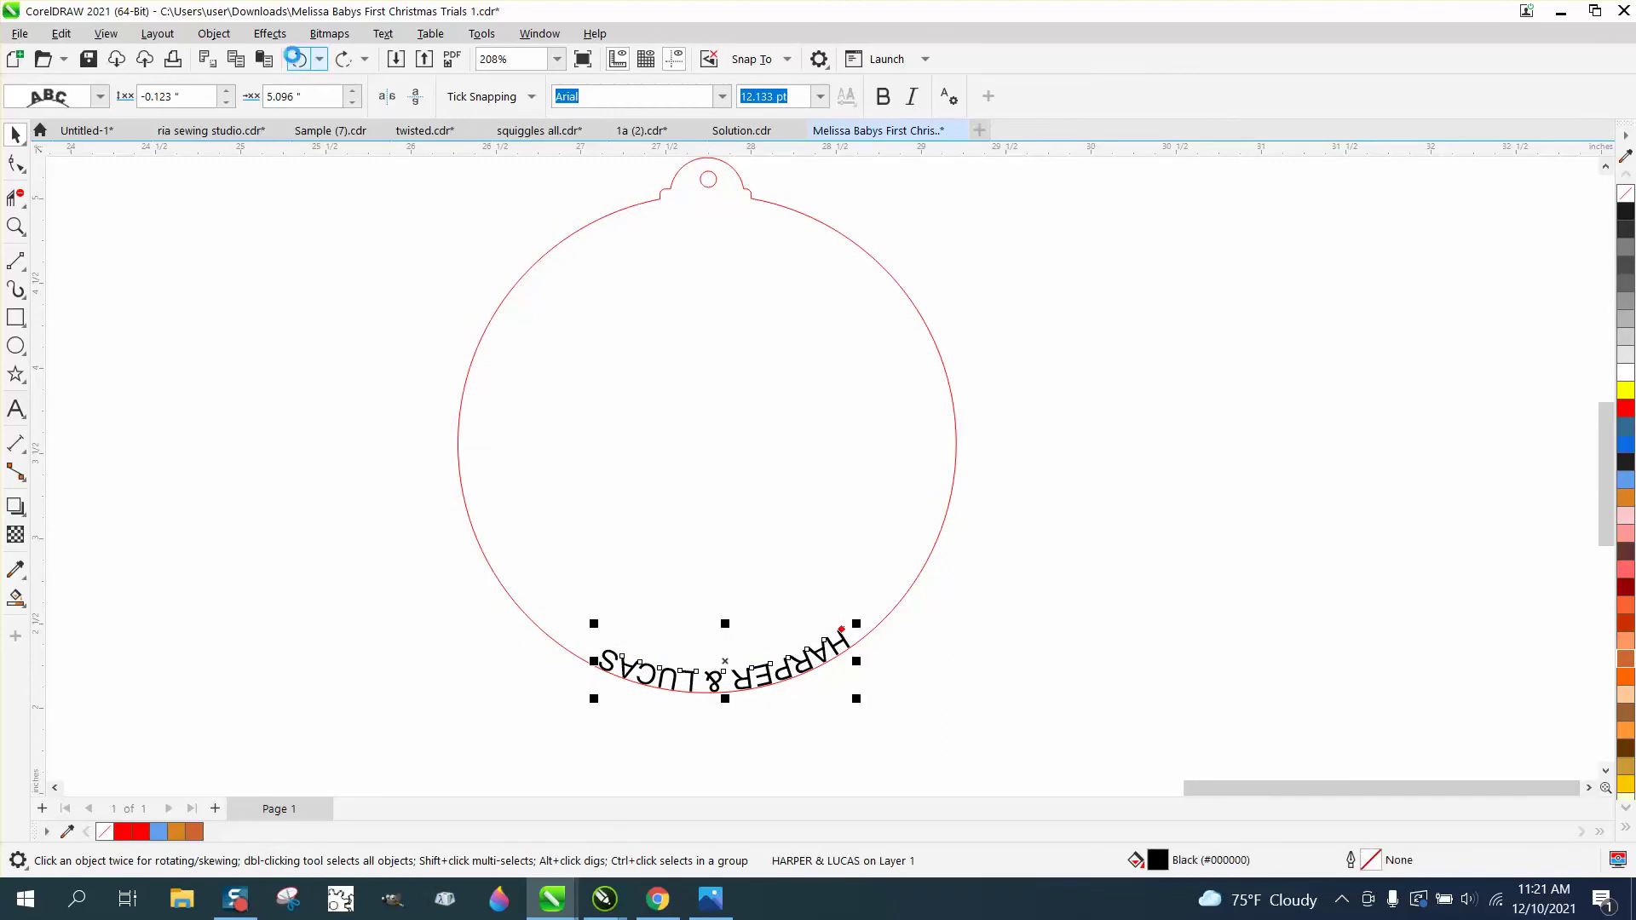
pyautogui.click(296, 59)
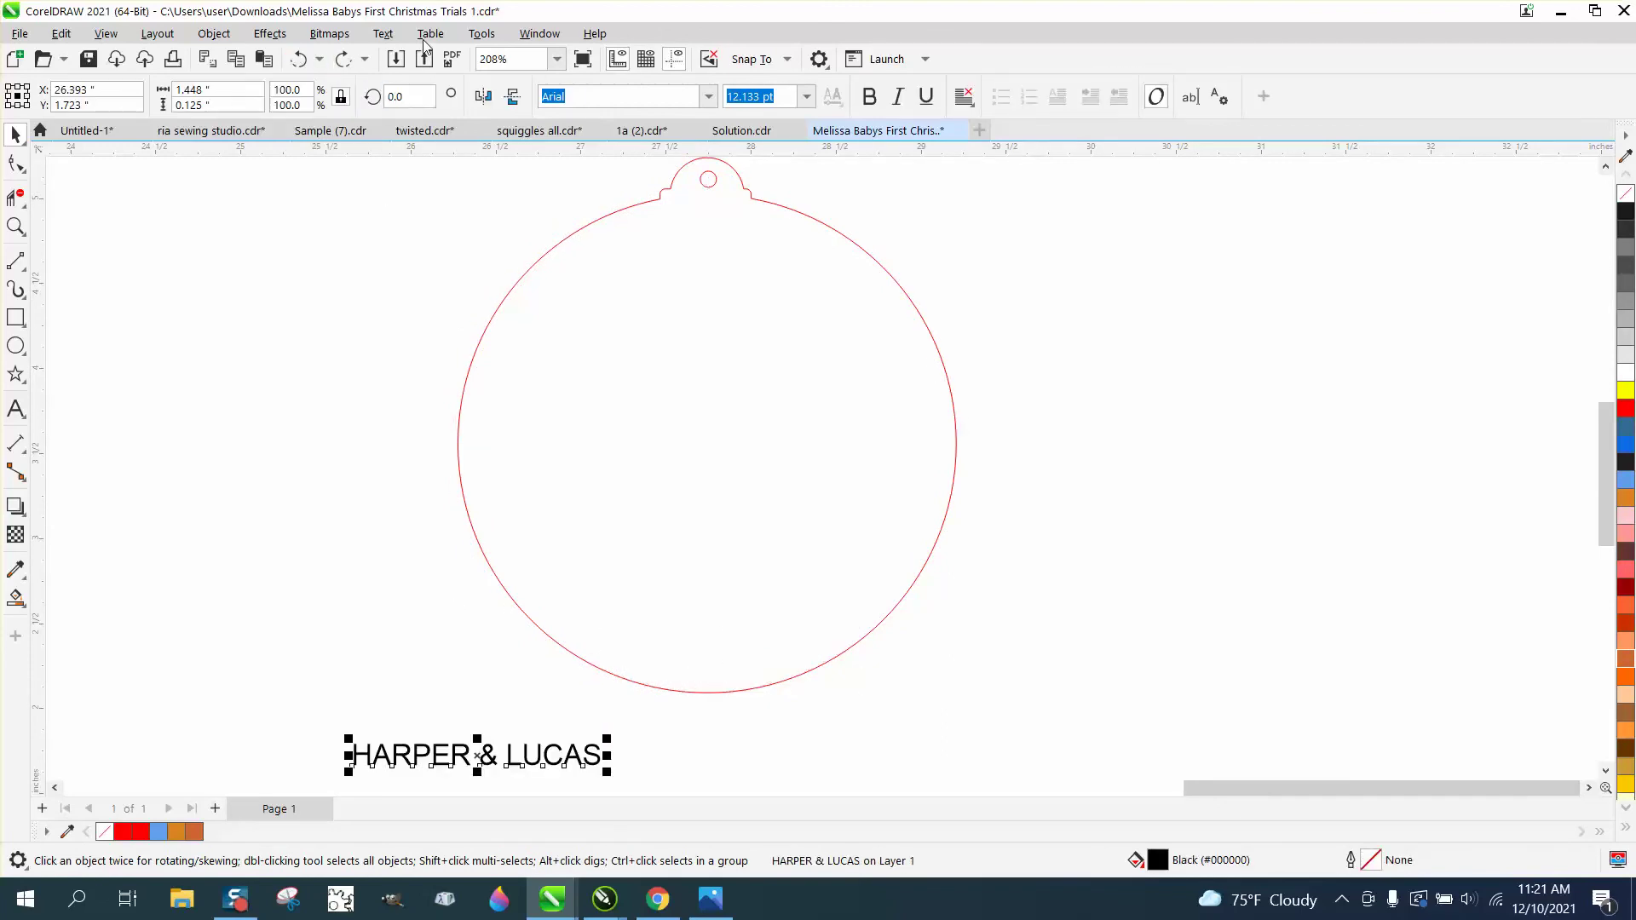
# - Fit the names text to the inside bottom of the red outline and mirror it both horizontally and vertically to read upright
pyautogui.click(382, 33)
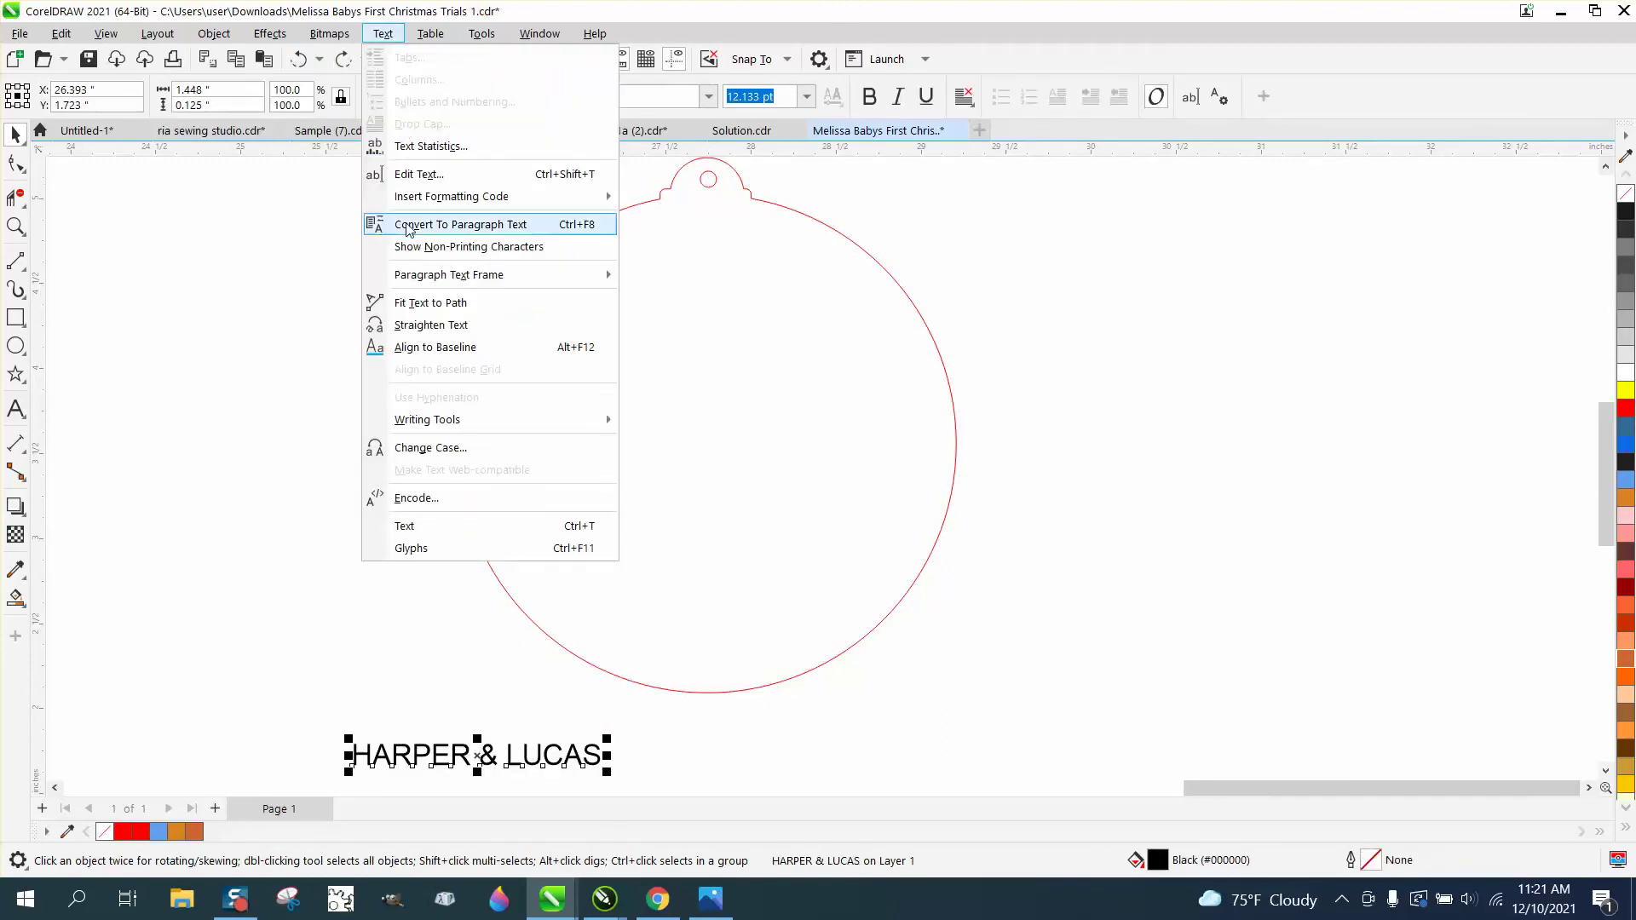
pyautogui.click(430, 302)
pyautogui.click(710, 695)
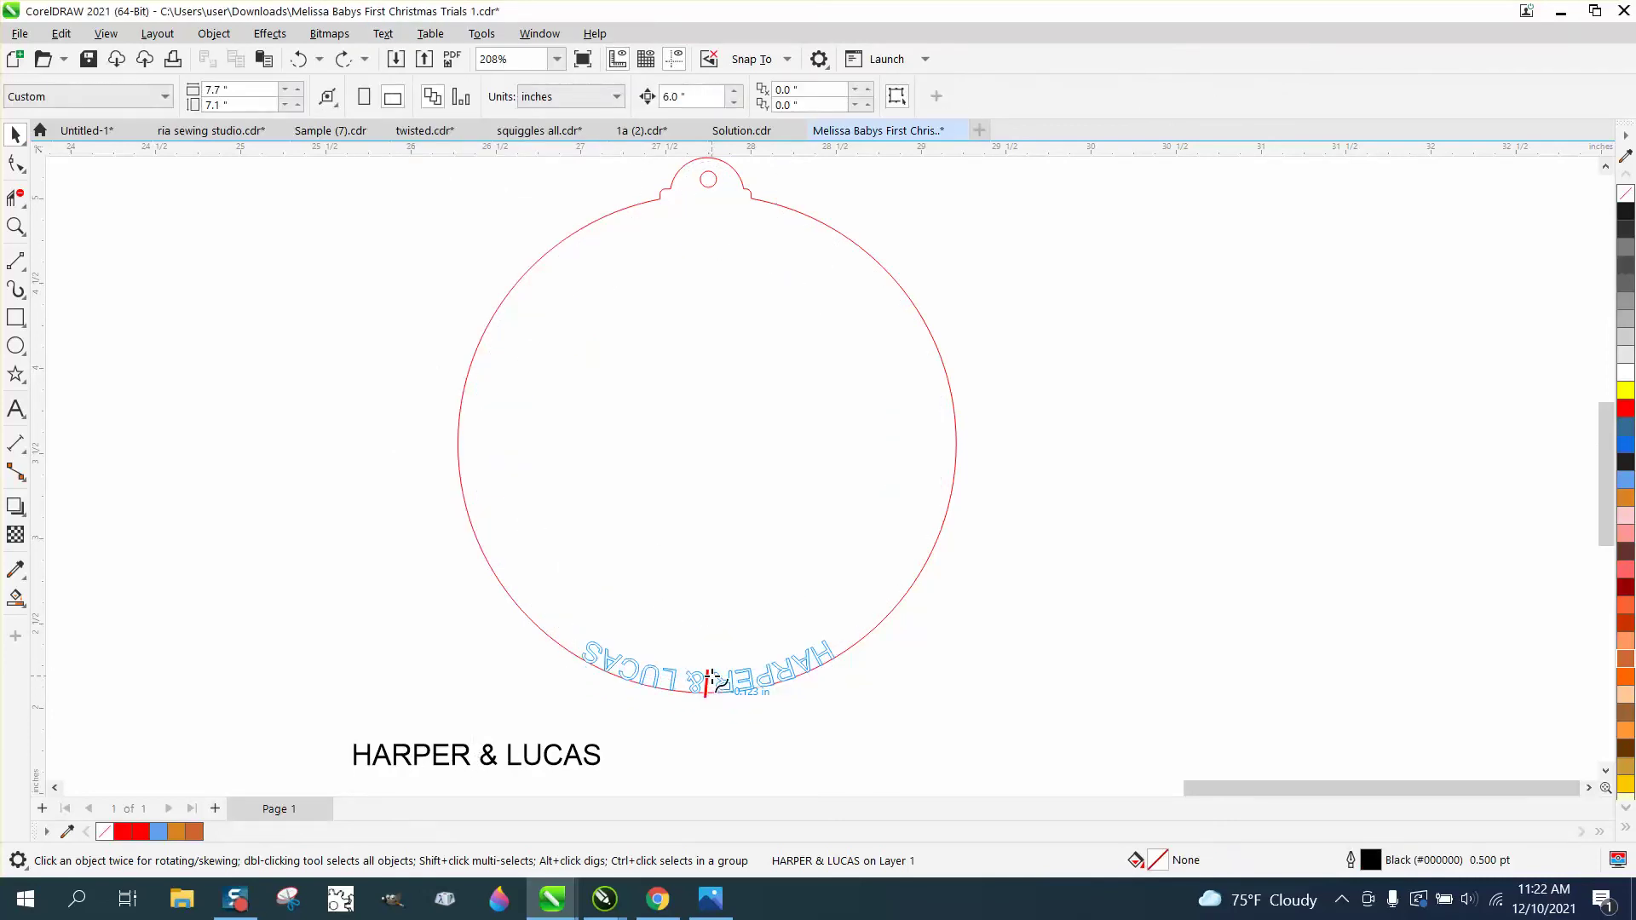
pyautogui.click(713, 673)
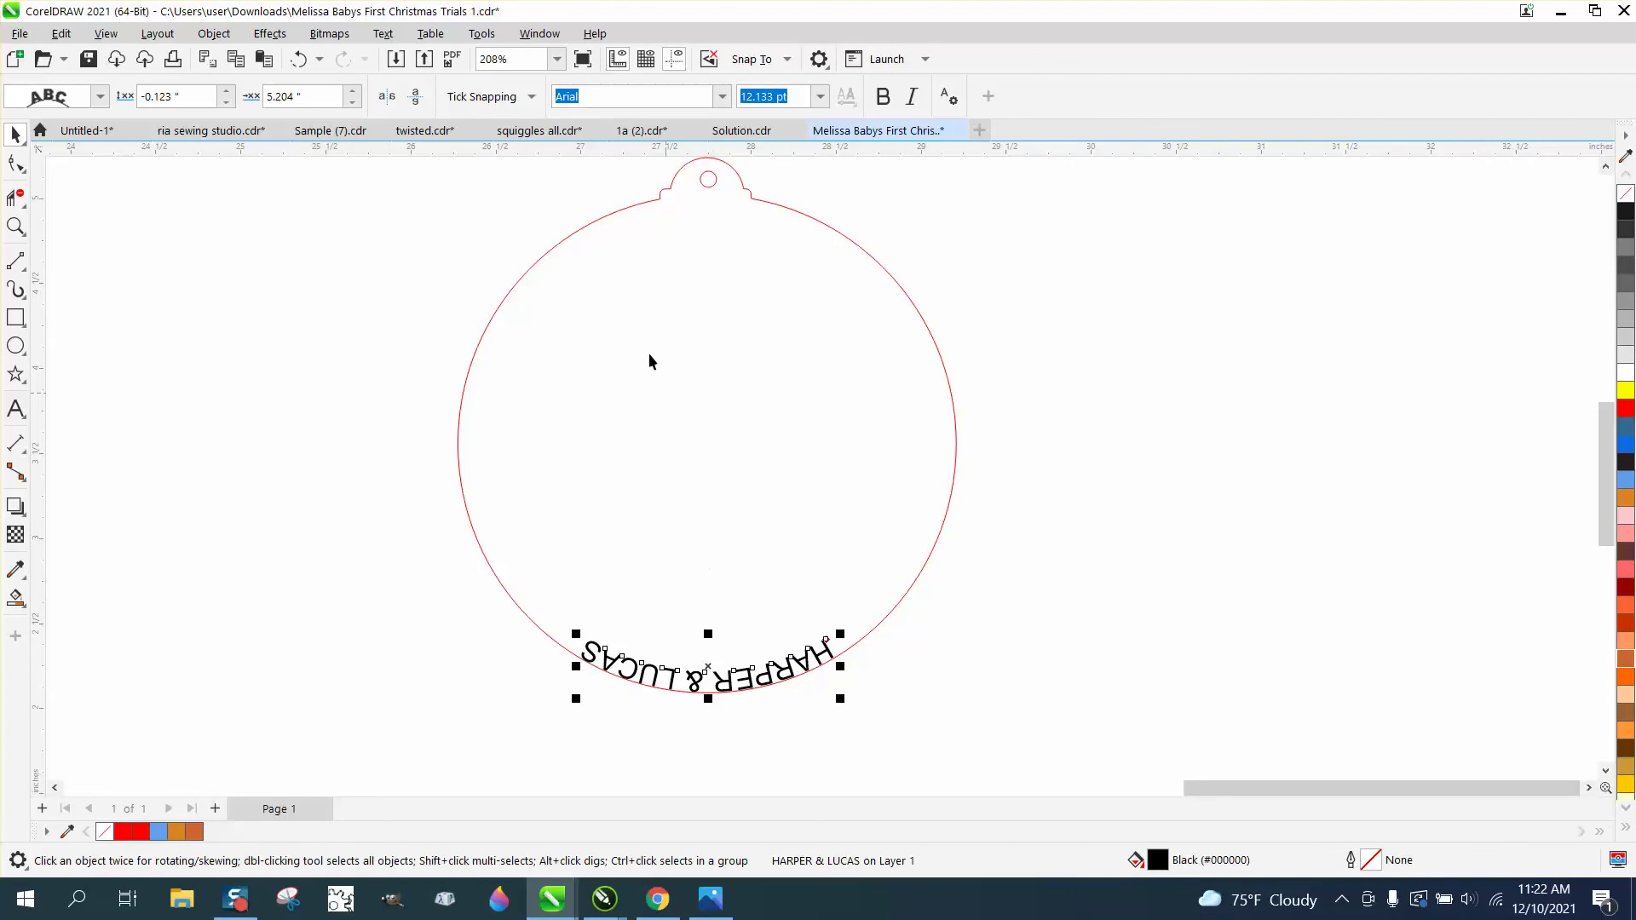
pyautogui.click(412, 104)
pyautogui.click(389, 103)
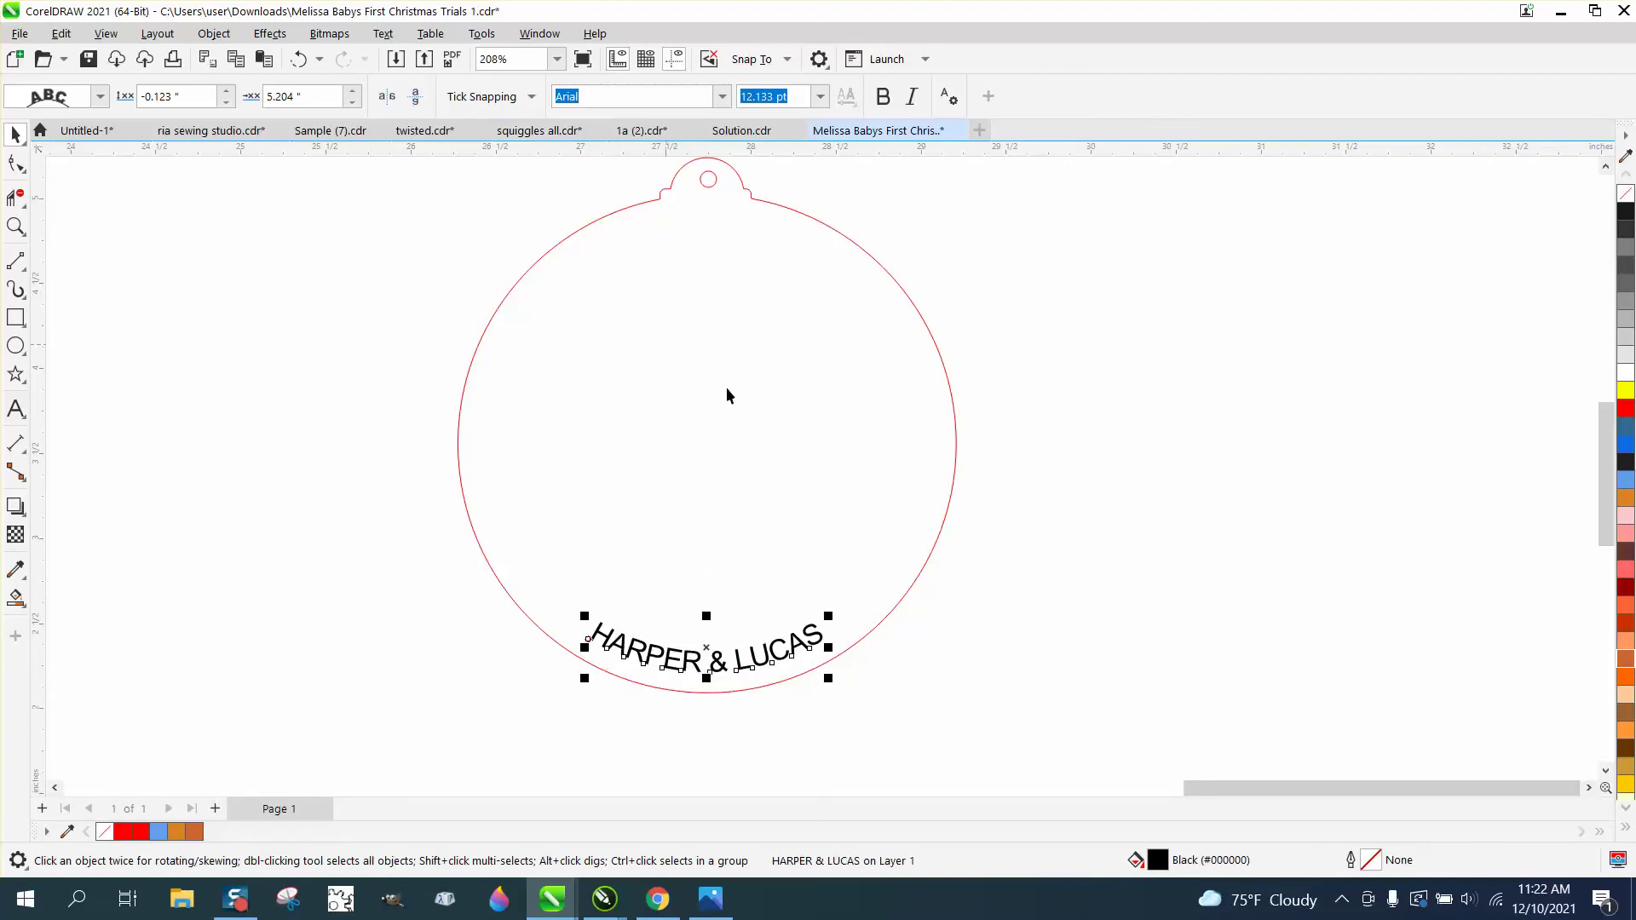
# - Break the curved names text apart from the red ornament outline
pyautogui.scroll(-3, 1020, 579)
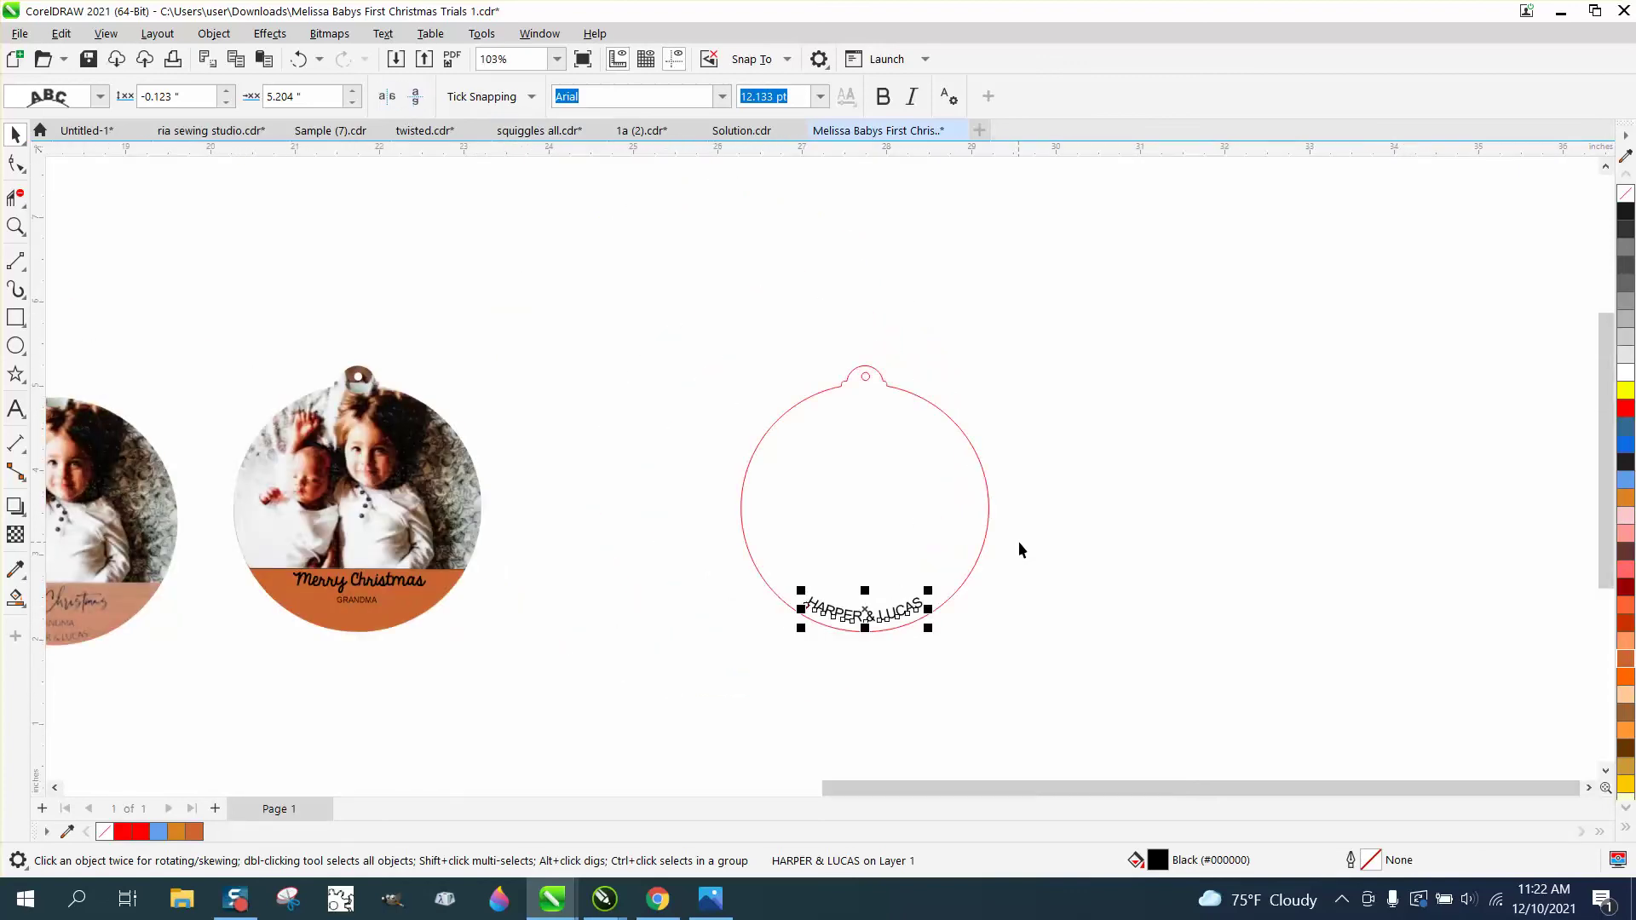
pyautogui.moveTo(701, 321); pyautogui.dragTo(1169, 715)
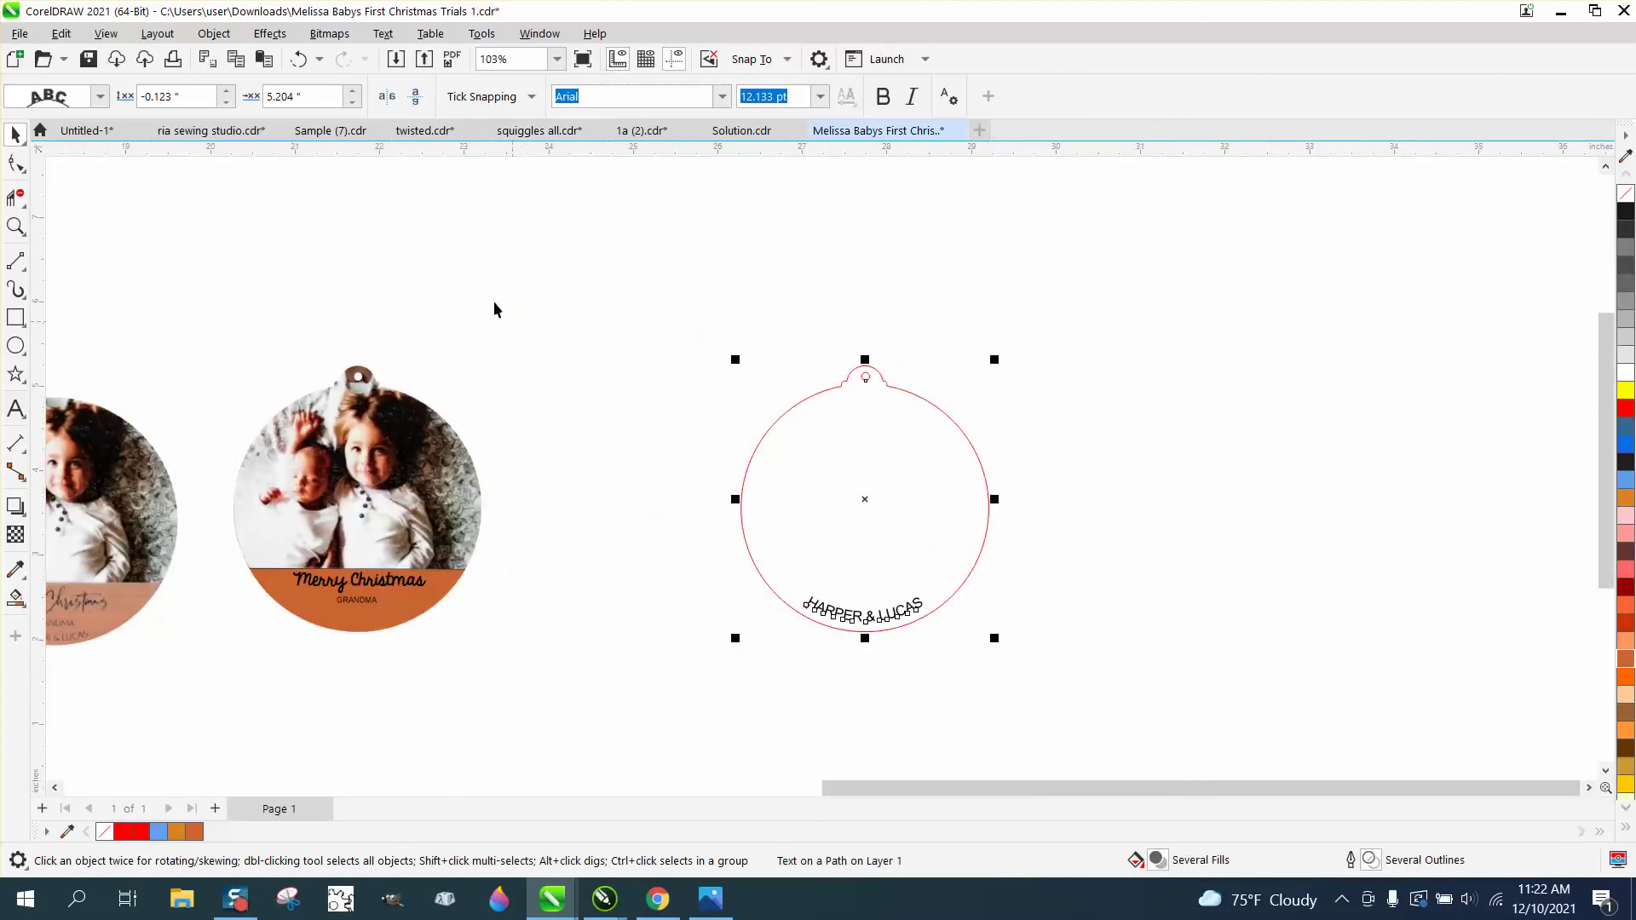
pyautogui.click(214, 33)
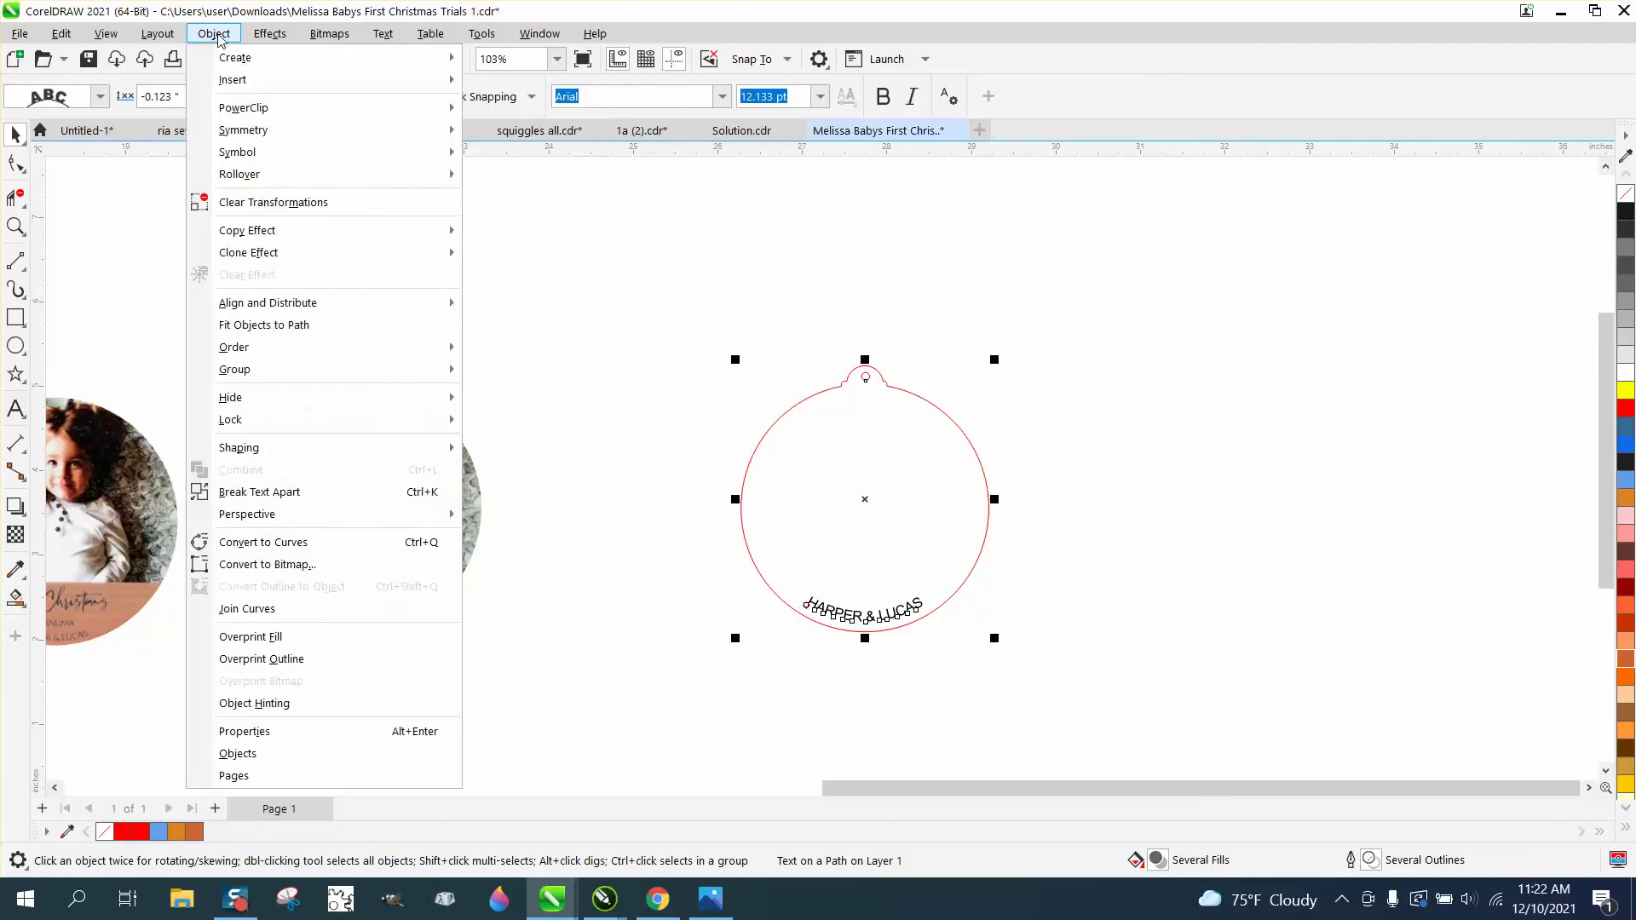
pyautogui.click(303, 492)
pyautogui.click(573, 478)
# - Nudge the red outline and the curved names text 6 inches left, back onto the photo ornament
pyautogui.click(810, 399)
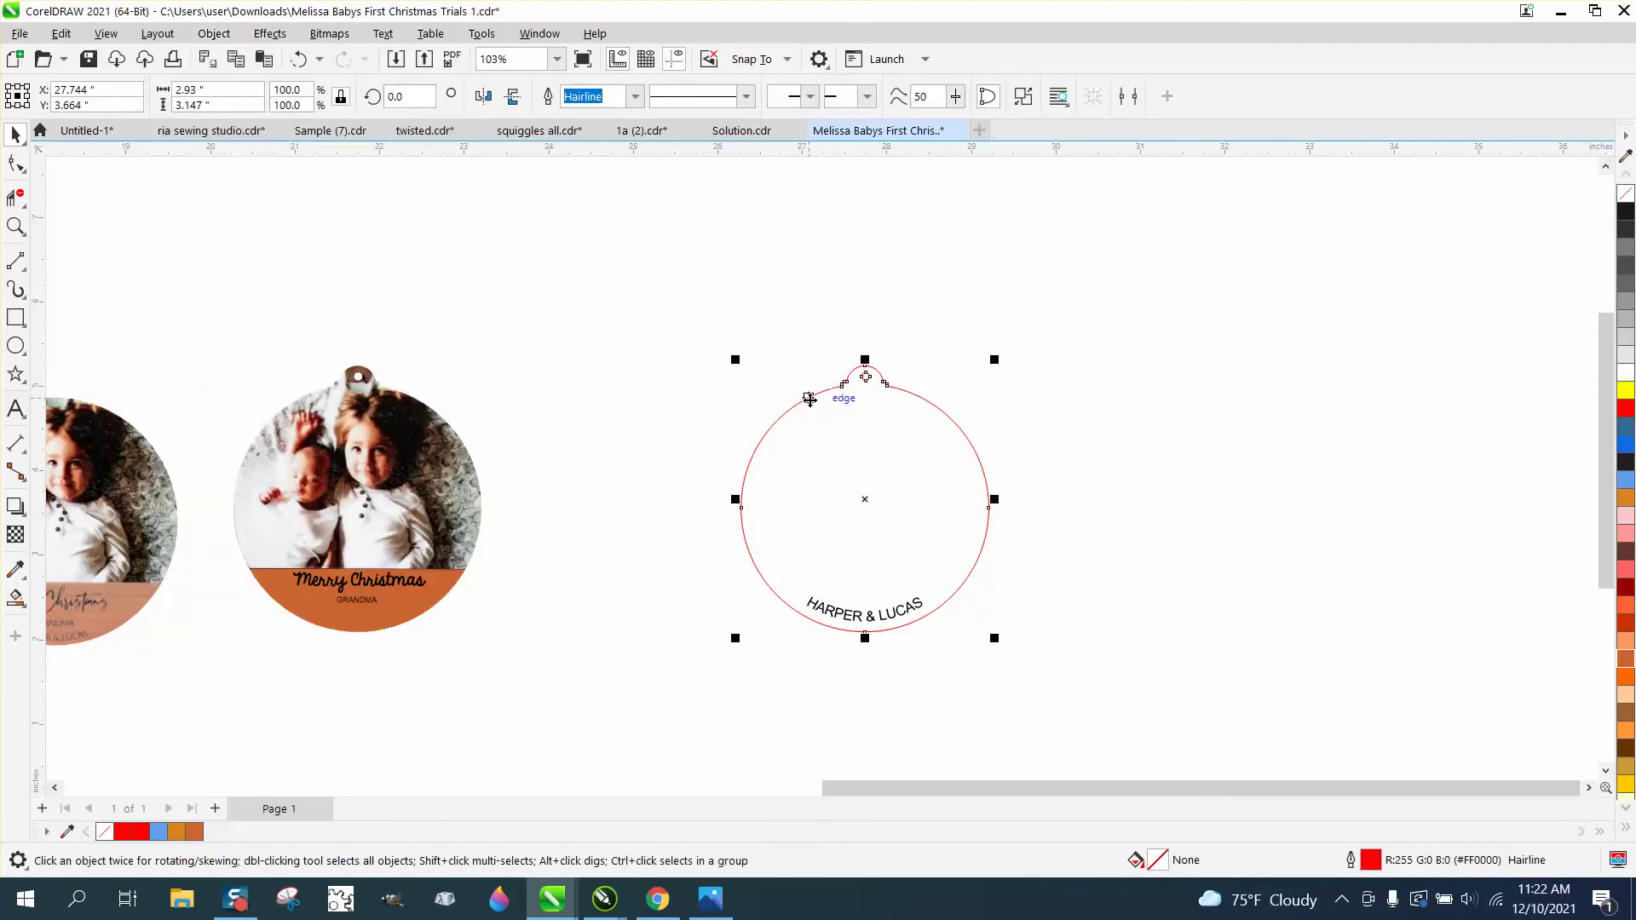
pyautogui.press('c')
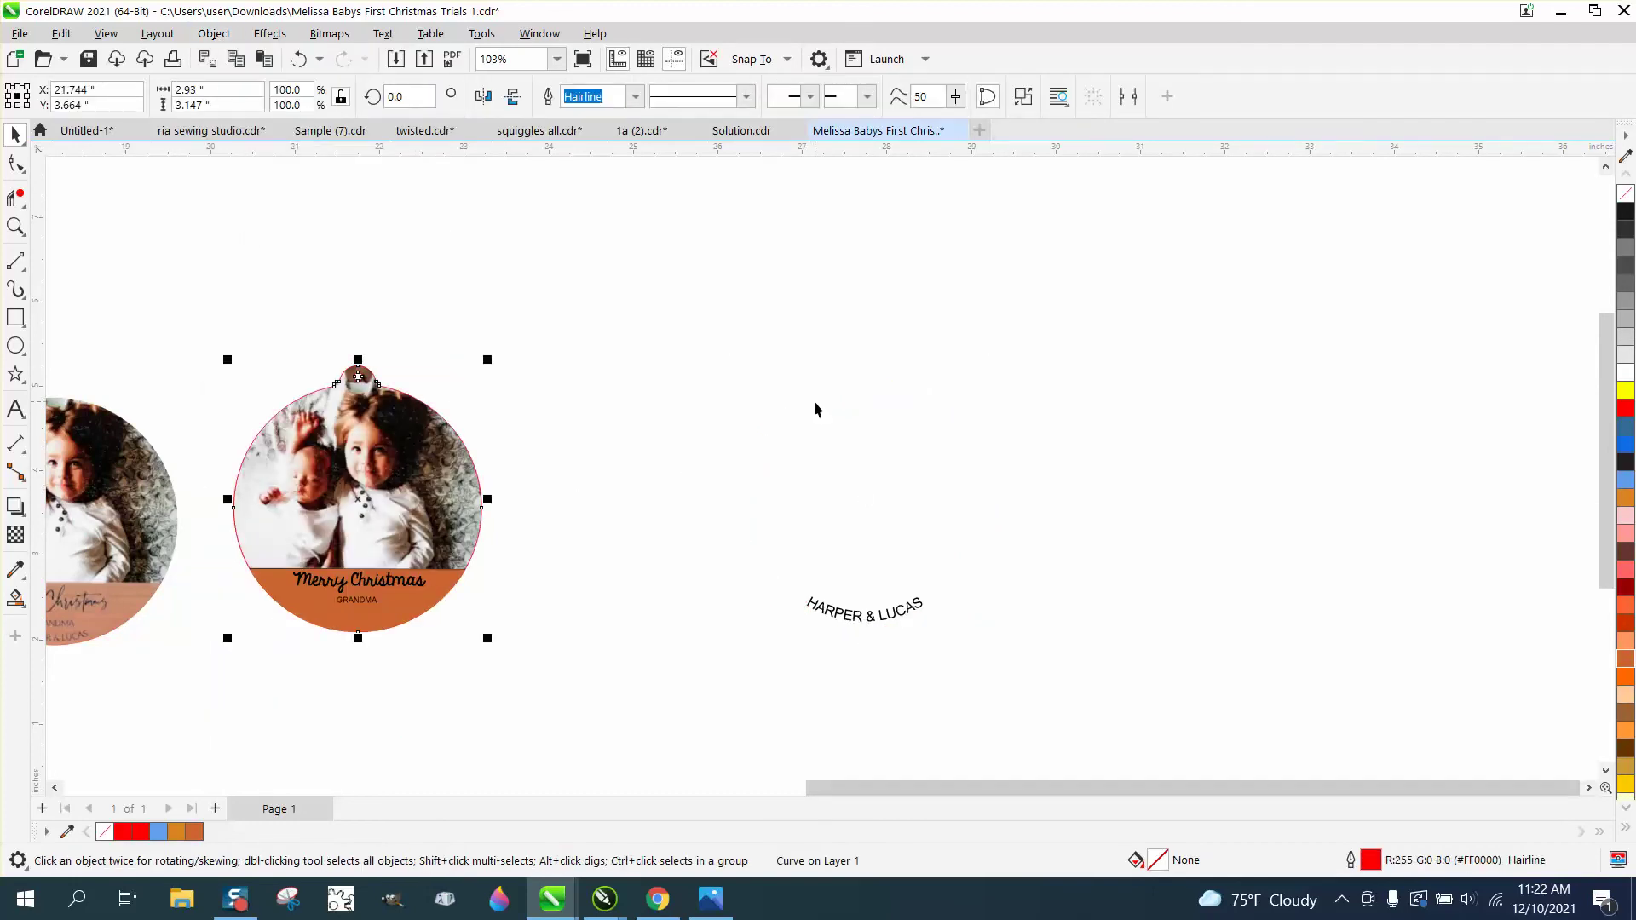
pyautogui.click(860, 612)
pyautogui.press('c')
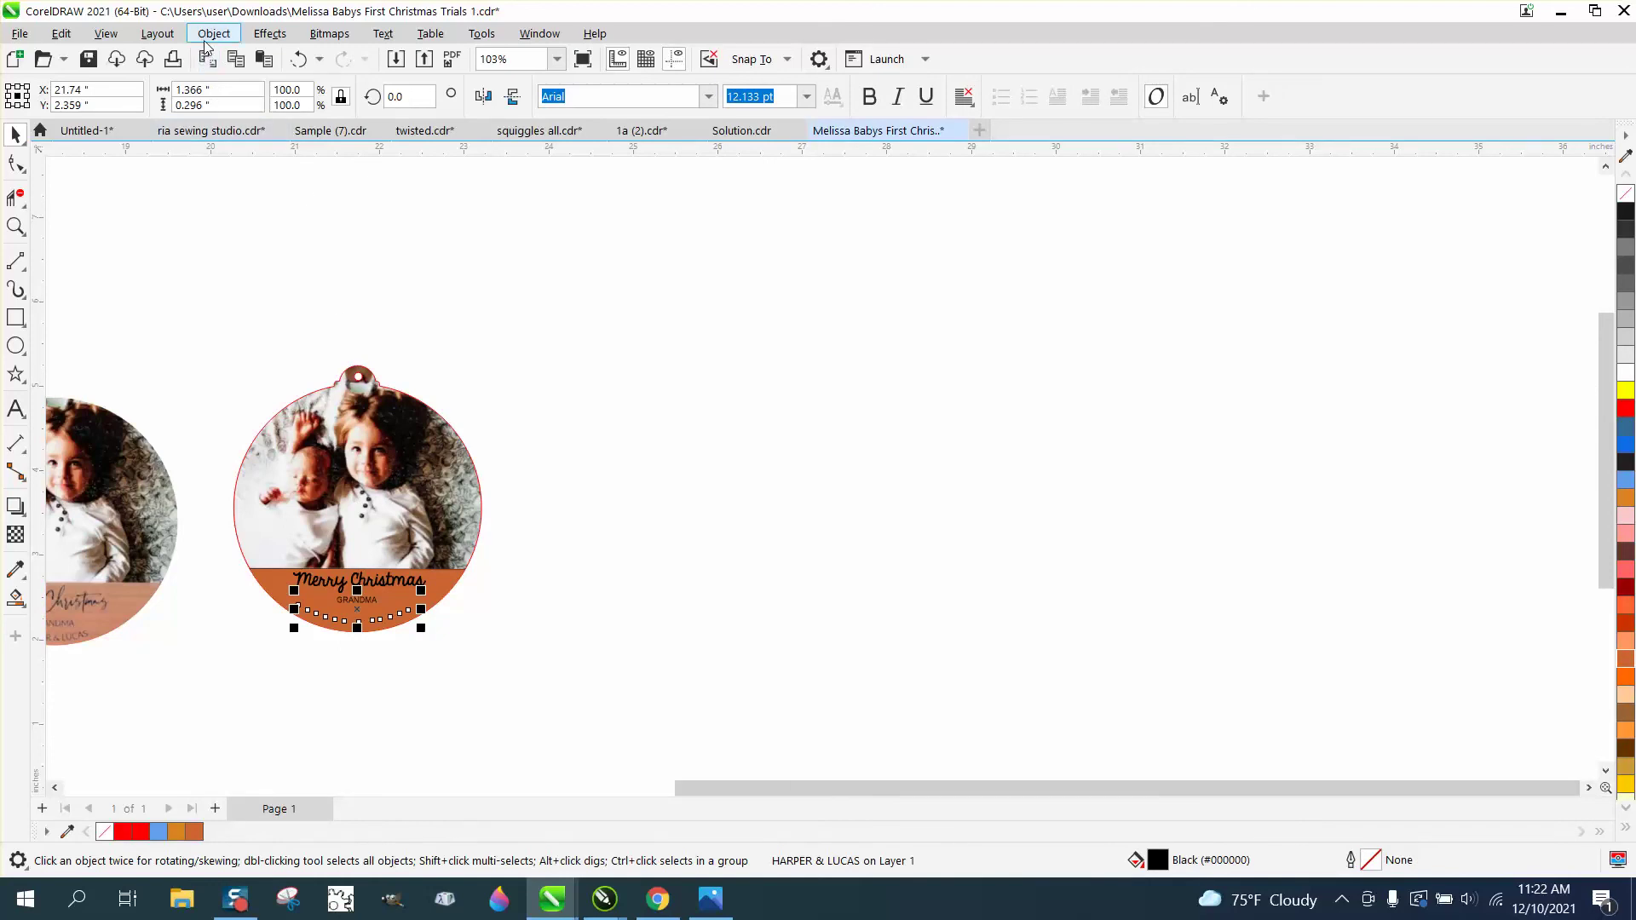
# - Bring the curved names text to the front of the page, above the orange band
pyautogui.click(214, 34)
pyautogui.moveTo(289, 351)
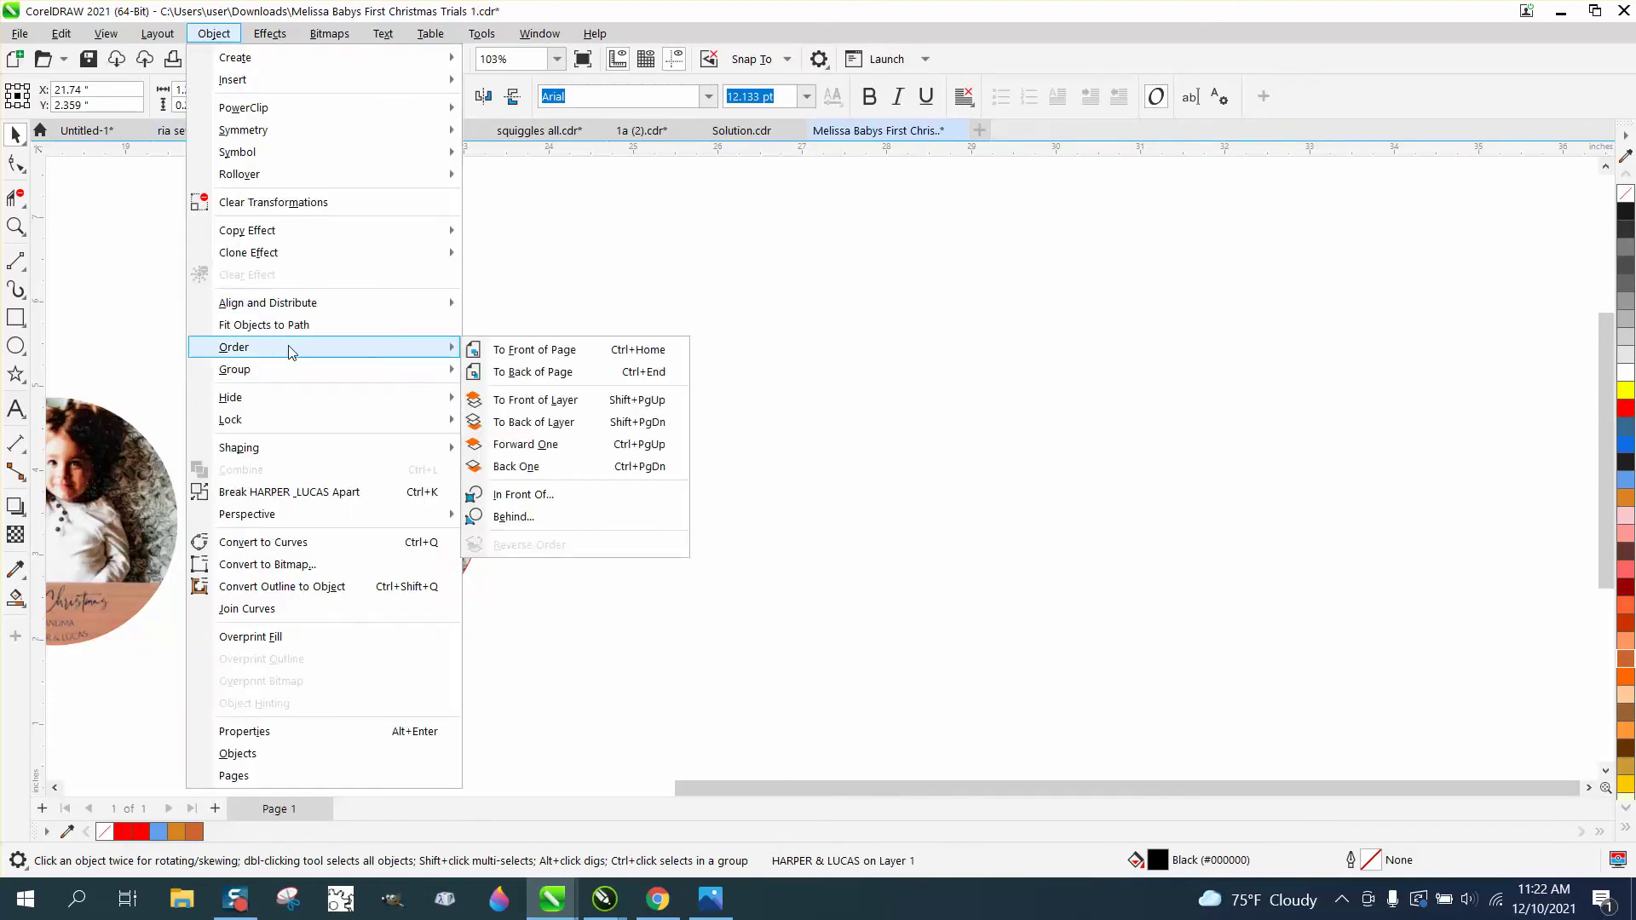
pyautogui.click(519, 372)
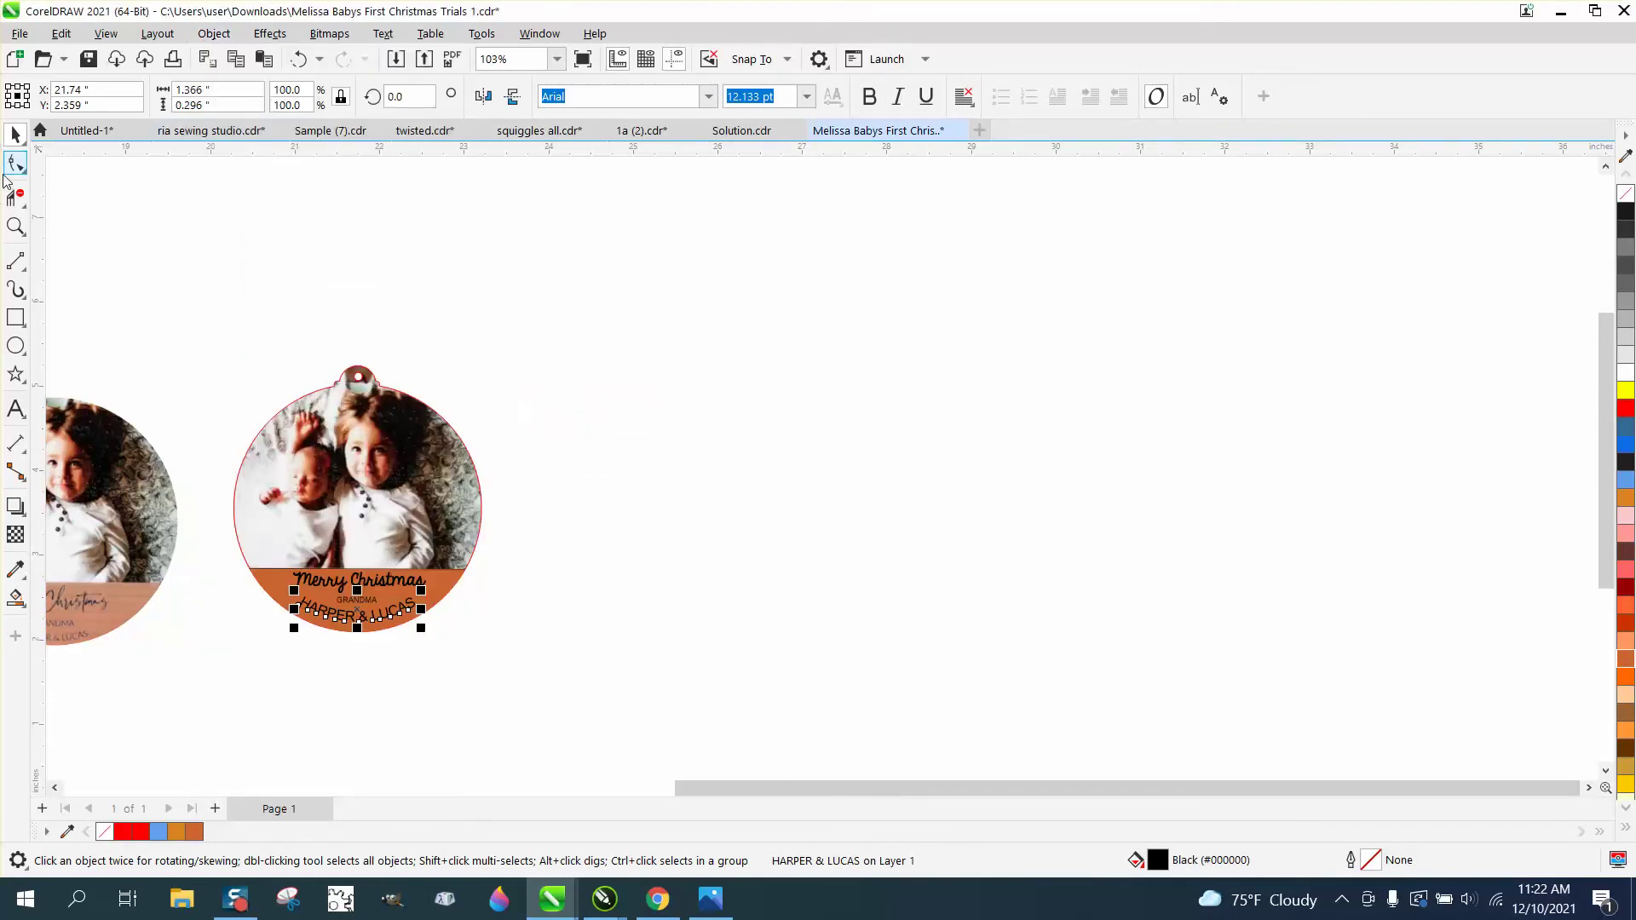
pyautogui.click(16, 226)
pyautogui.moveTo(212, 362); pyautogui.dragTo(880, 719)
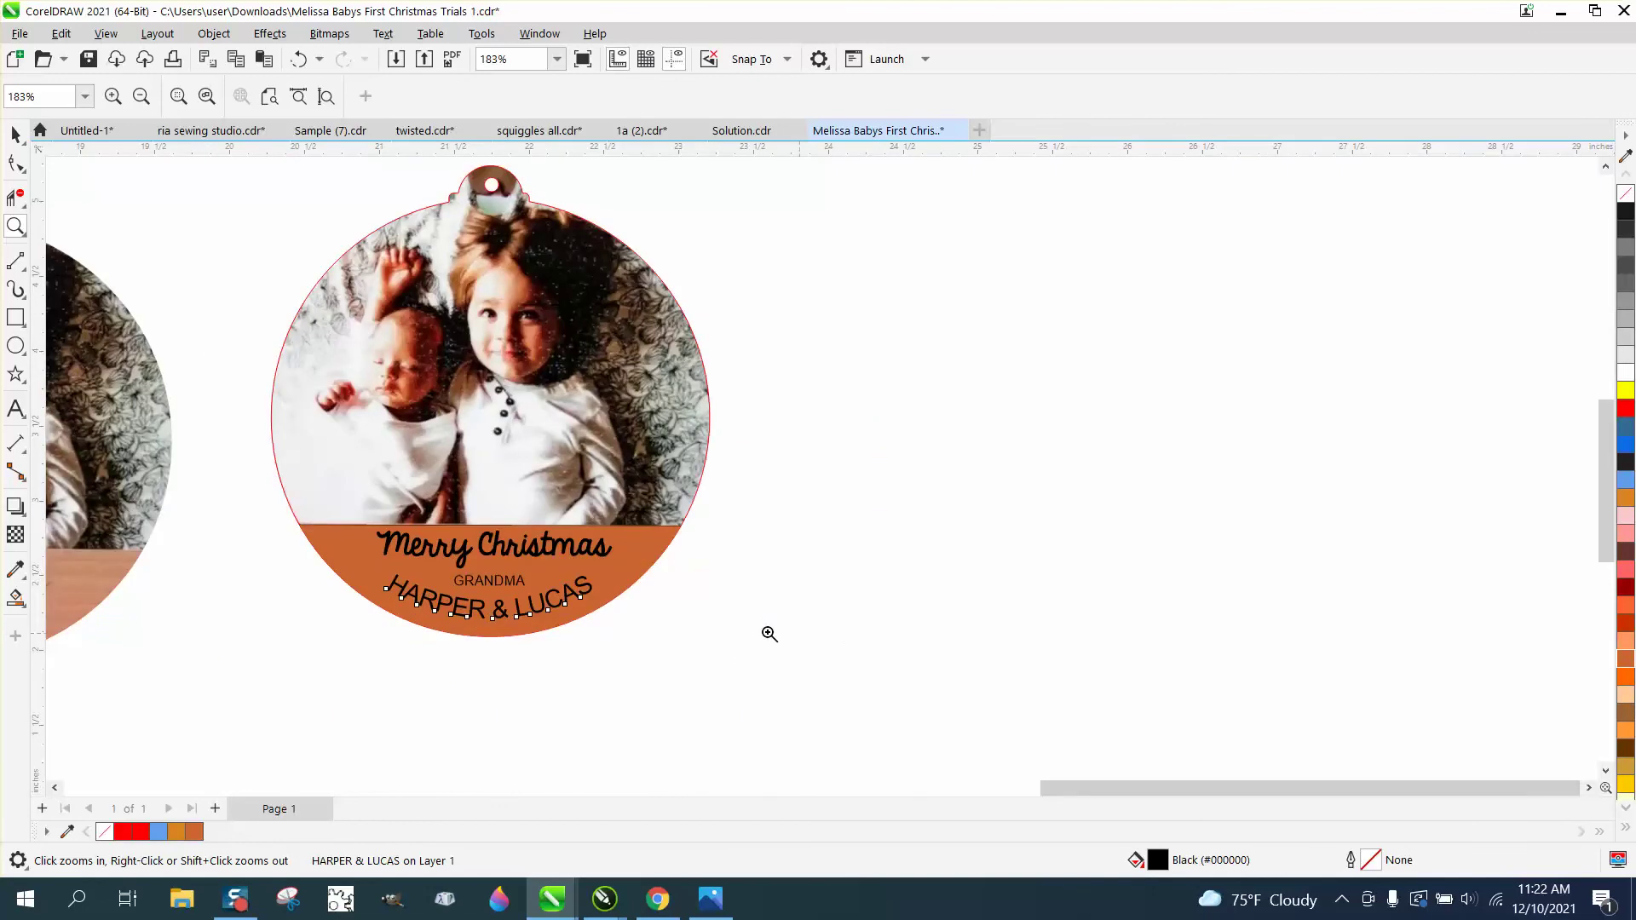
pyautogui.click(15, 133)
pyautogui.click(139, 234)
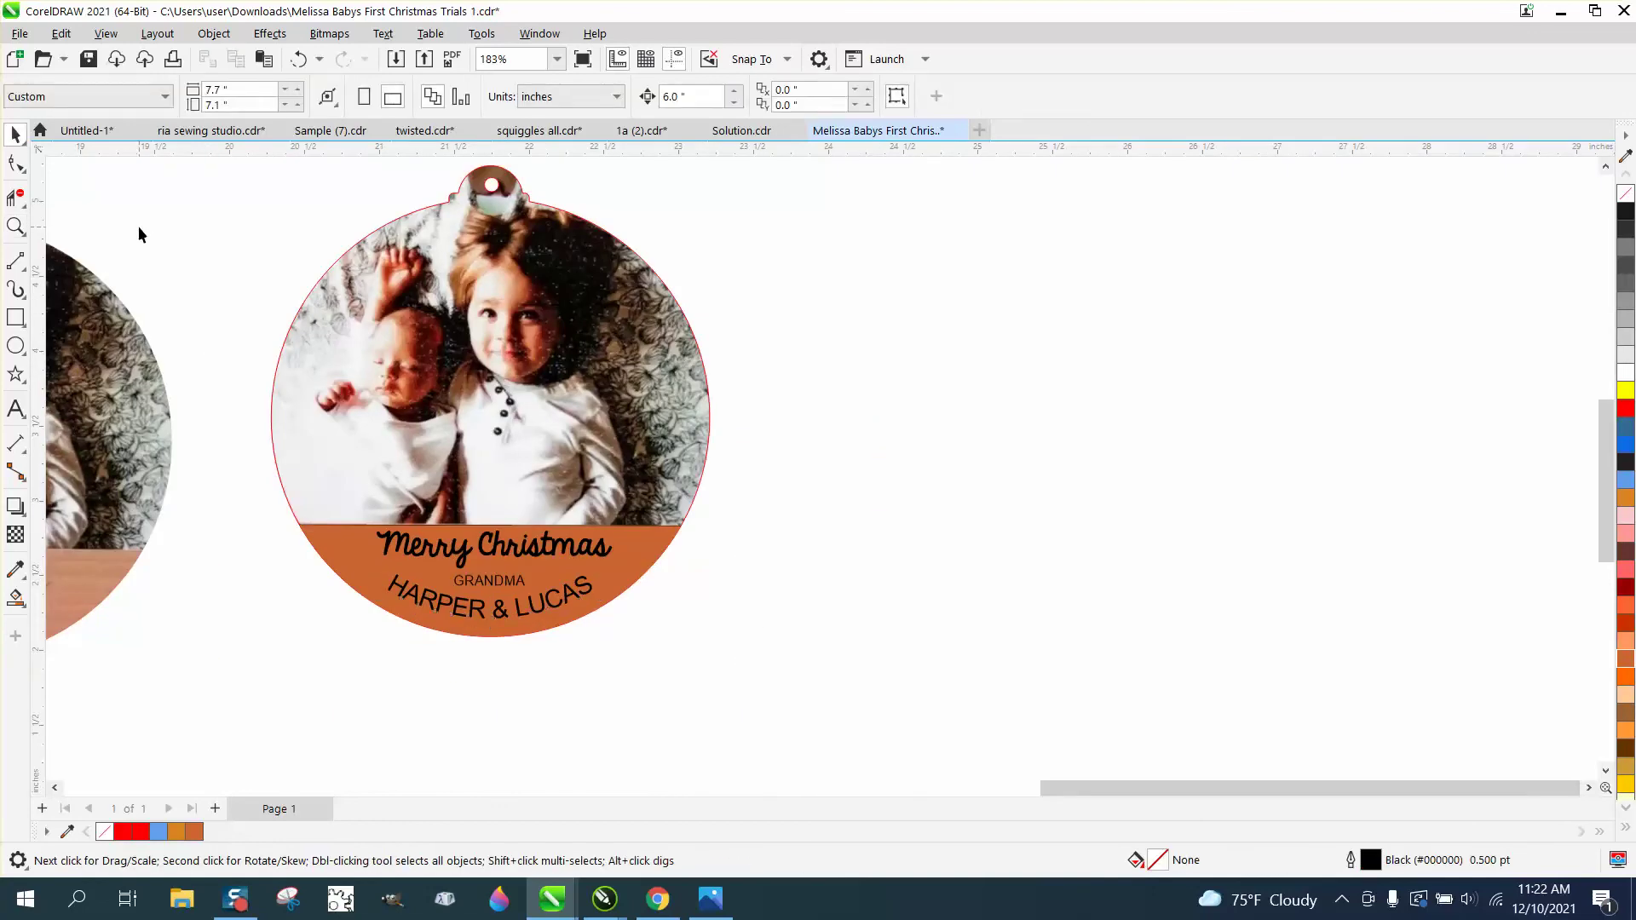
# - Set a fine nudge distance and move the GRANDMA and curved names lines slightly down on the band
pyautogui.click(586, 594)
pyautogui.keyDown('ctrl'); pyautogui.click(591, 595); pyautogui.keyUp('ctrl')
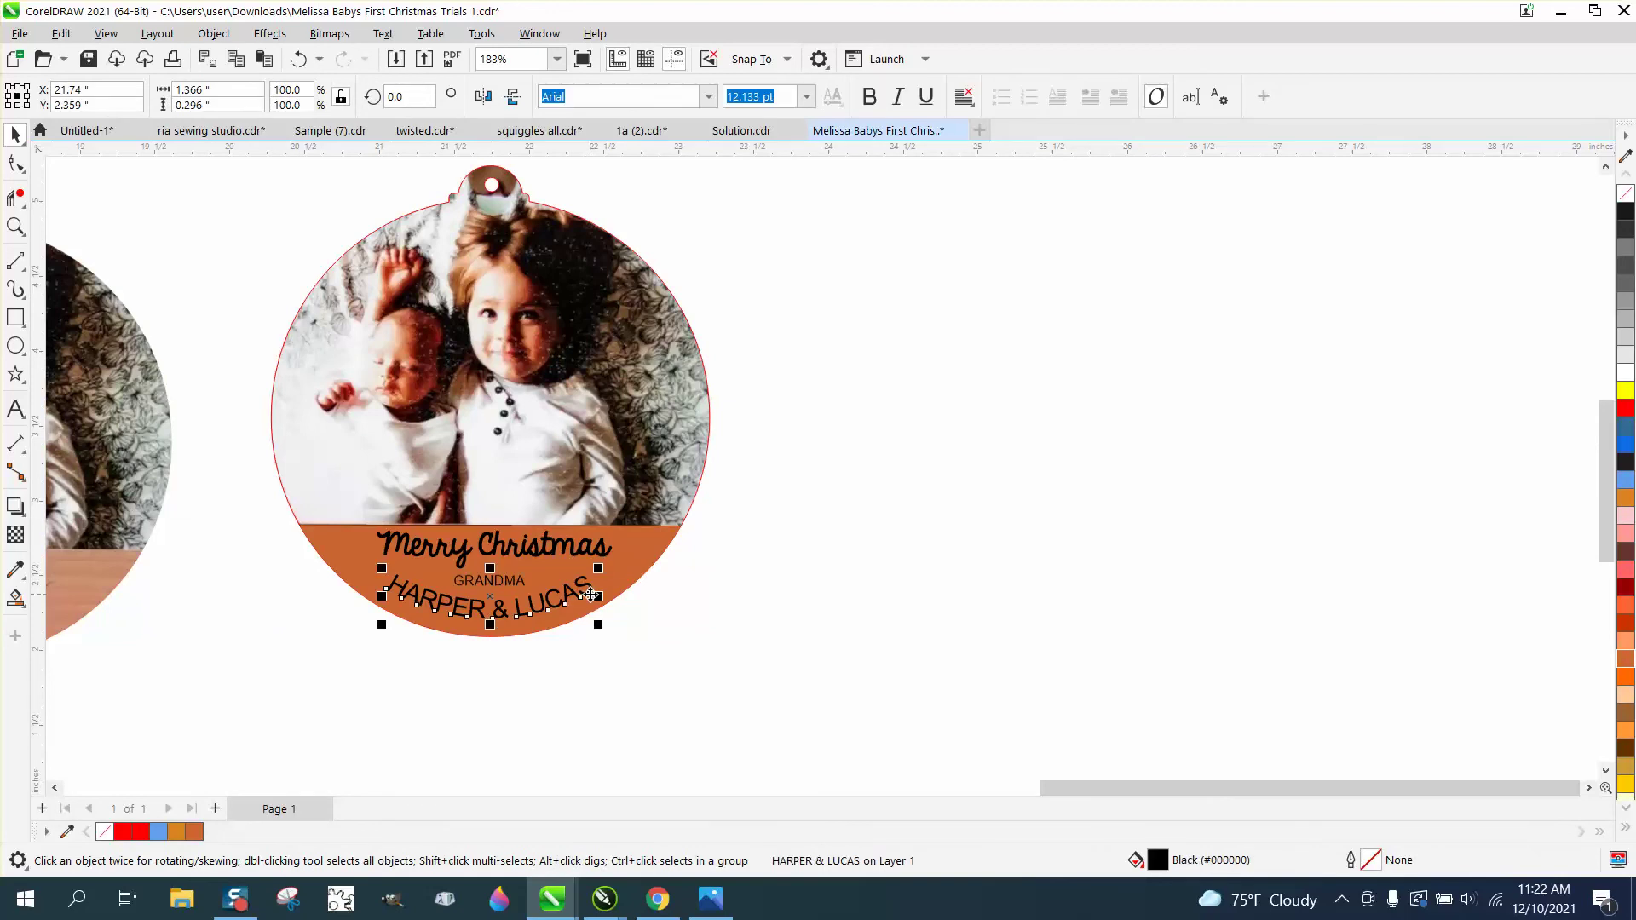
pyautogui.click(728, 579)
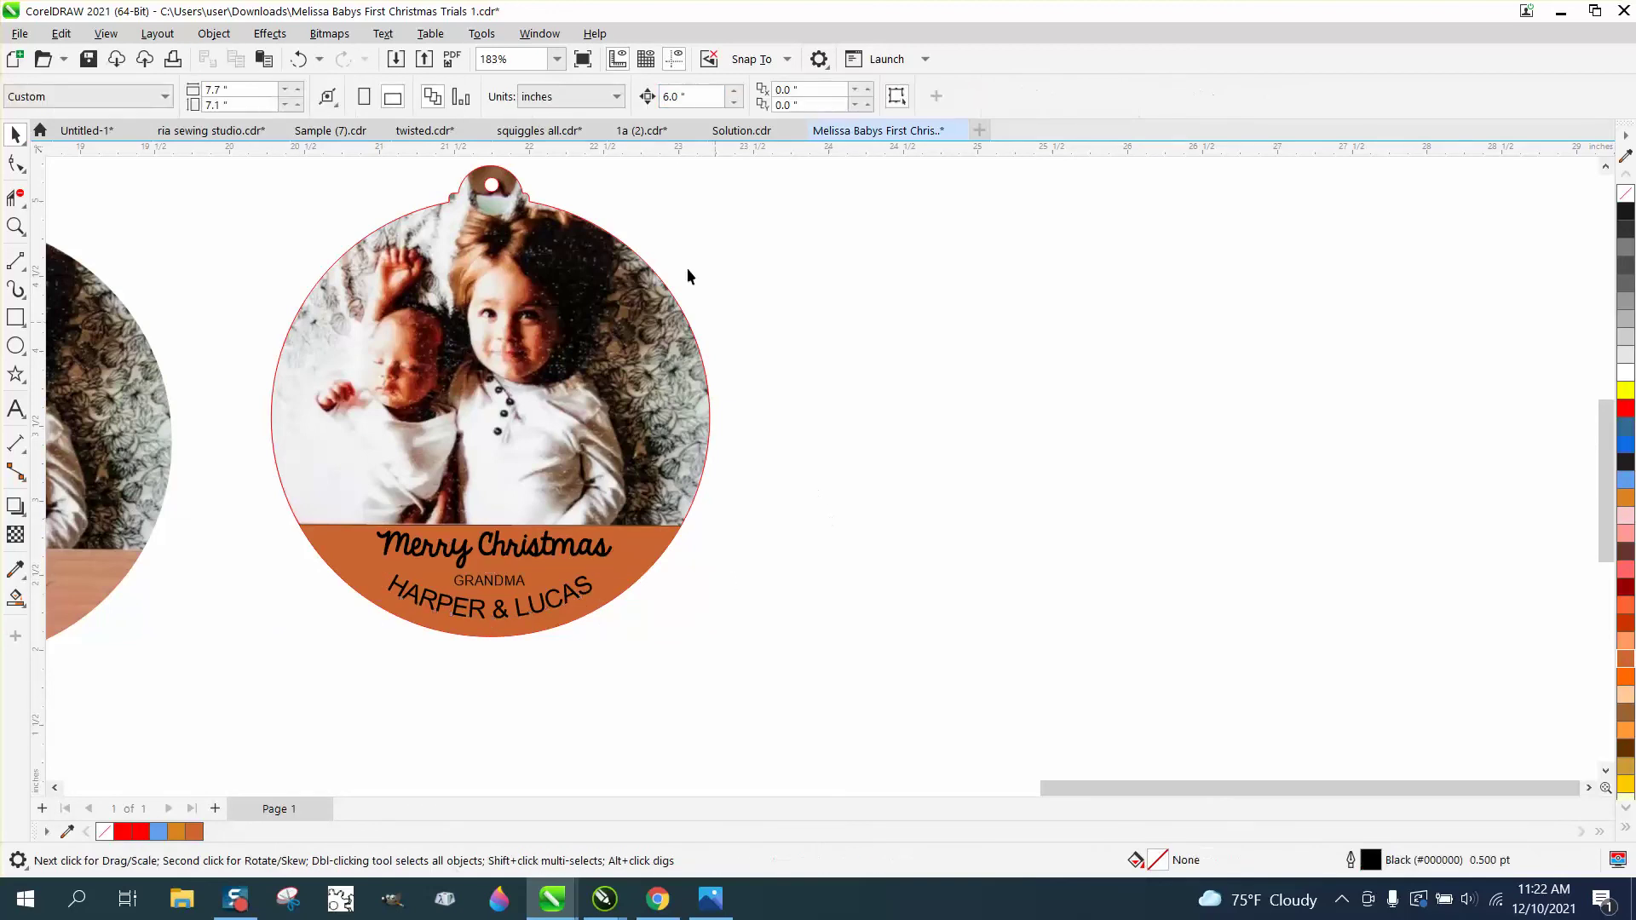
pyautogui.write('.0')
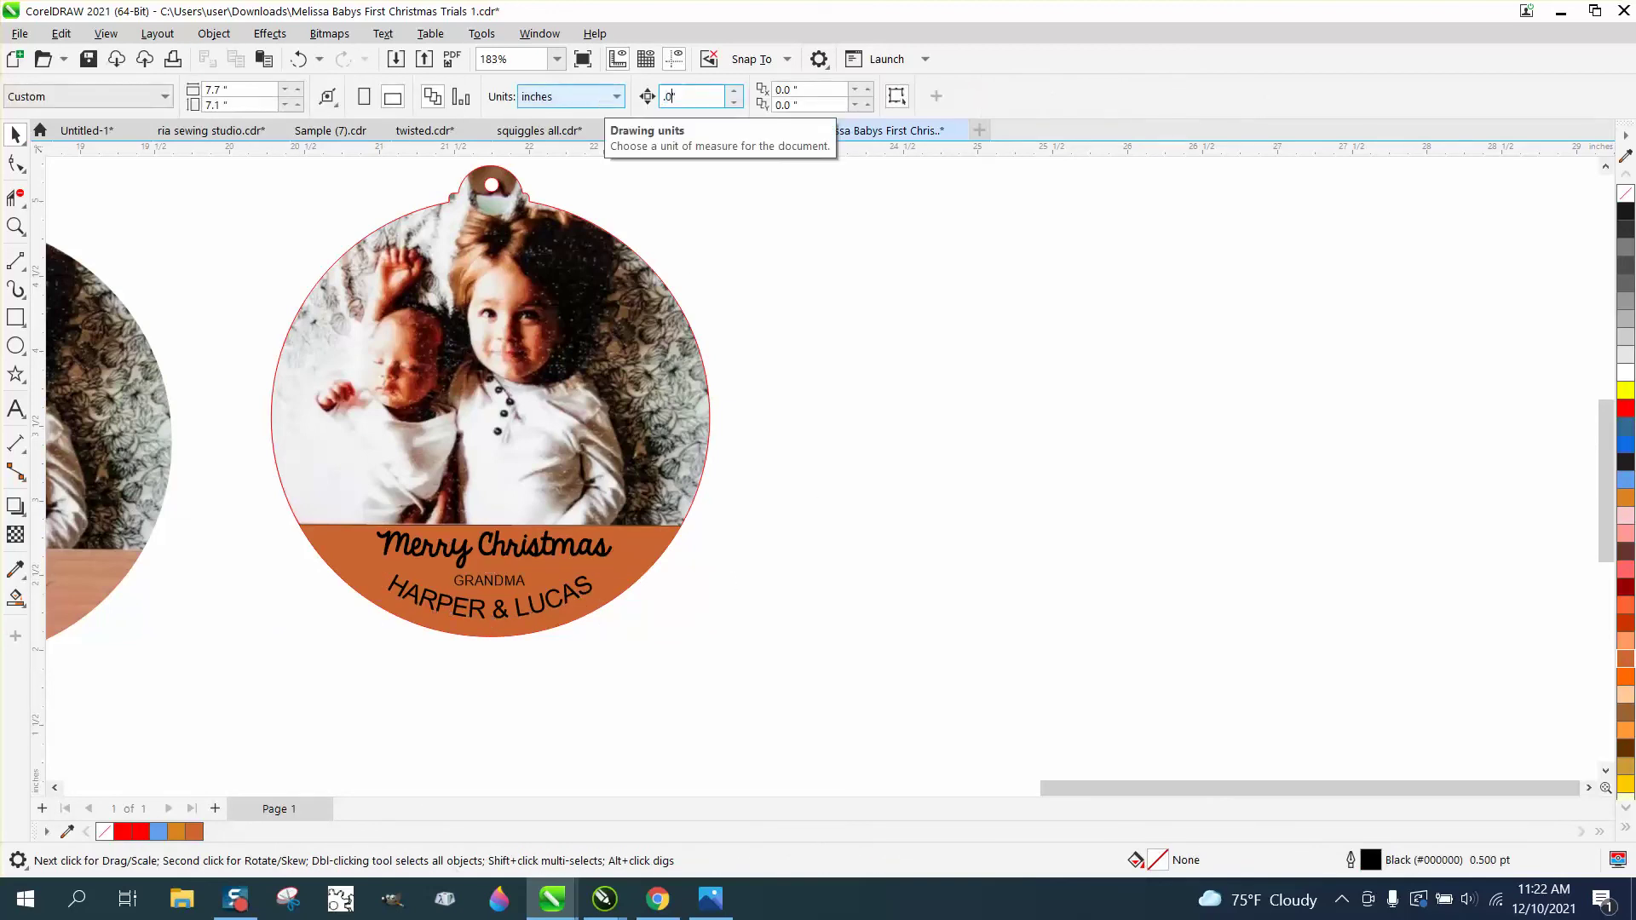
pyautogui.press('Return')
pyautogui.moveTo(685, 564); pyautogui.dragTo(314, 647)
pyautogui.press('Down')
pyautogui.press('Down')
pyautogui.press('Down')
pyautogui.press('Down')
pyautogui.press('Down')
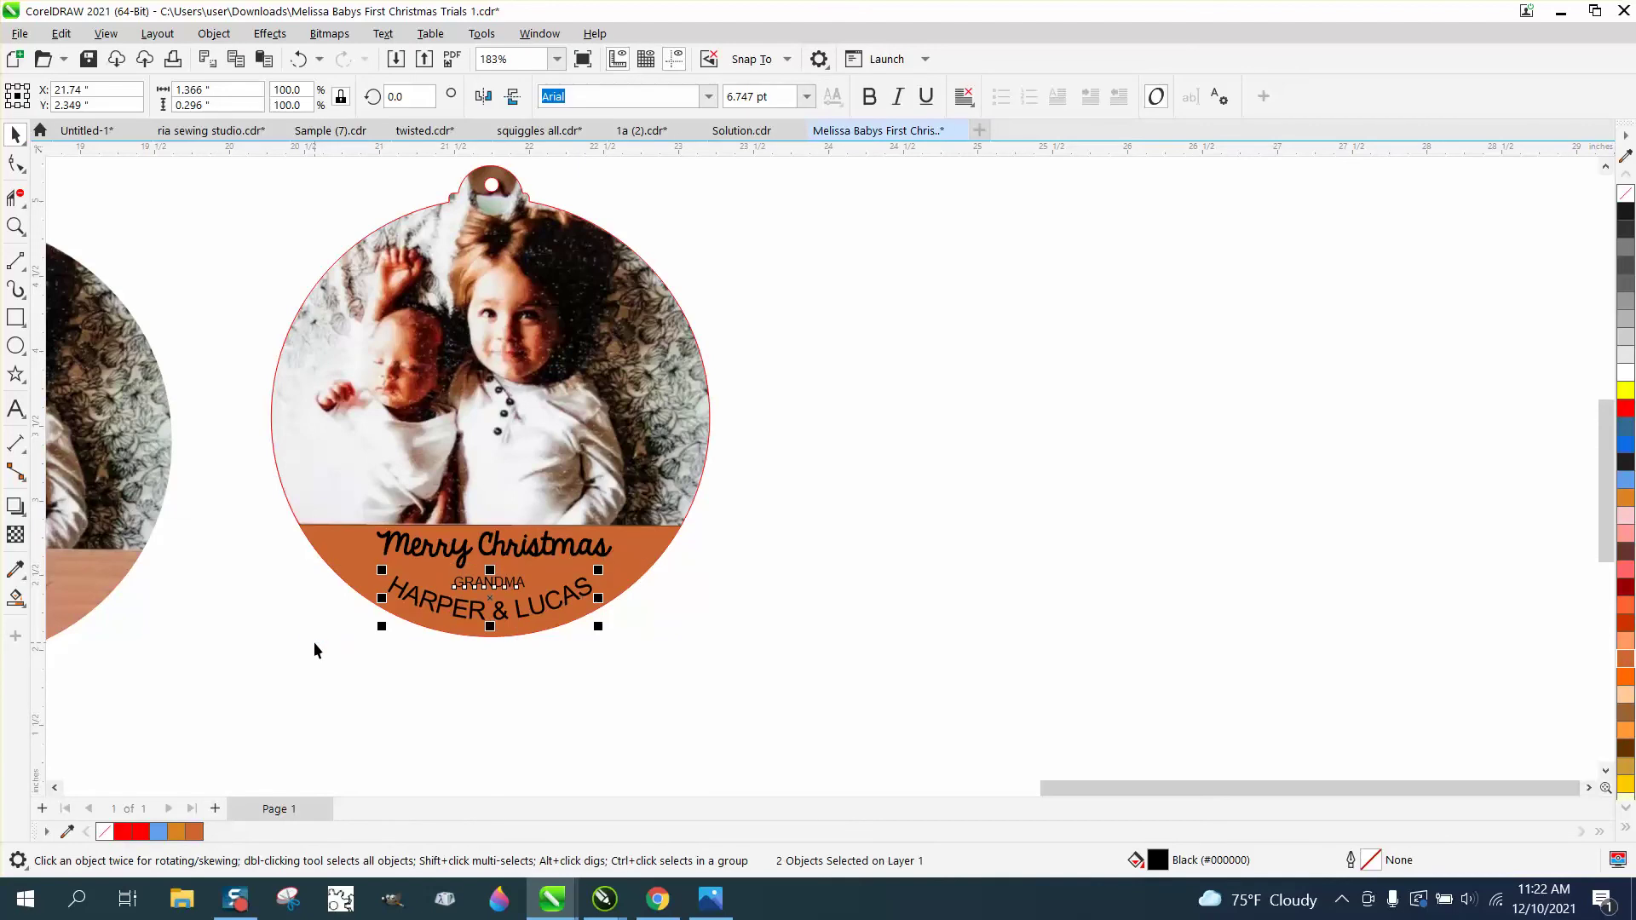
pyautogui.click(699, 671)
# - Enlarge the GRANDMA text to about 9.4 pt and recenter it between Merry Christmas and the names line
pyautogui.click(521, 591)
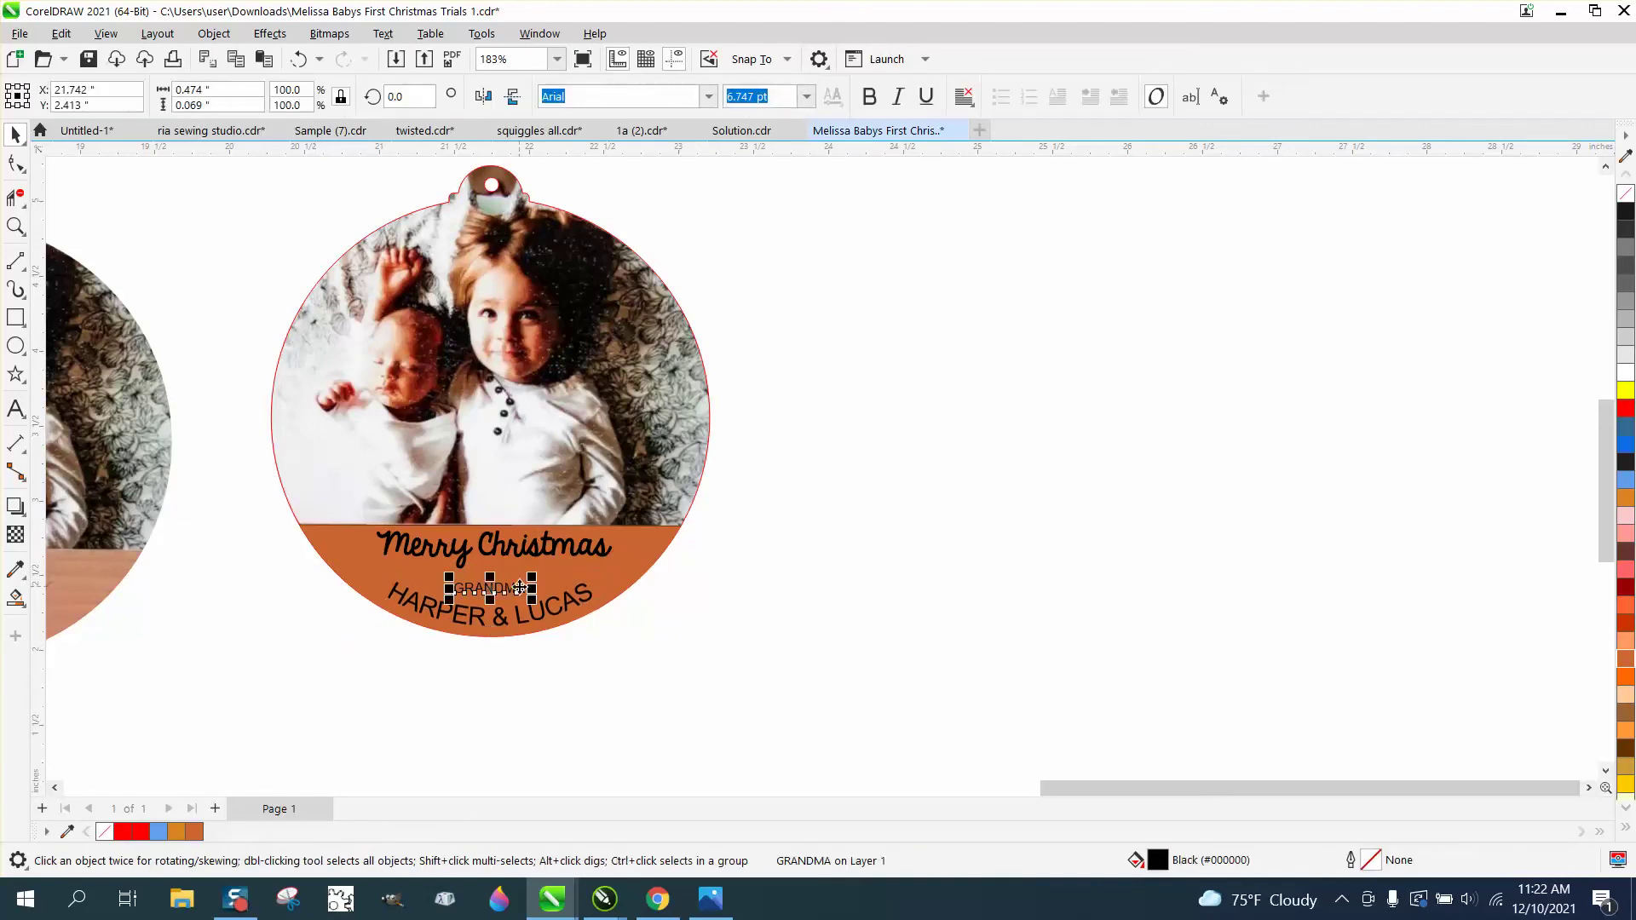
pyautogui.moveTo(532, 569); pyautogui.dragTo(561, 561)
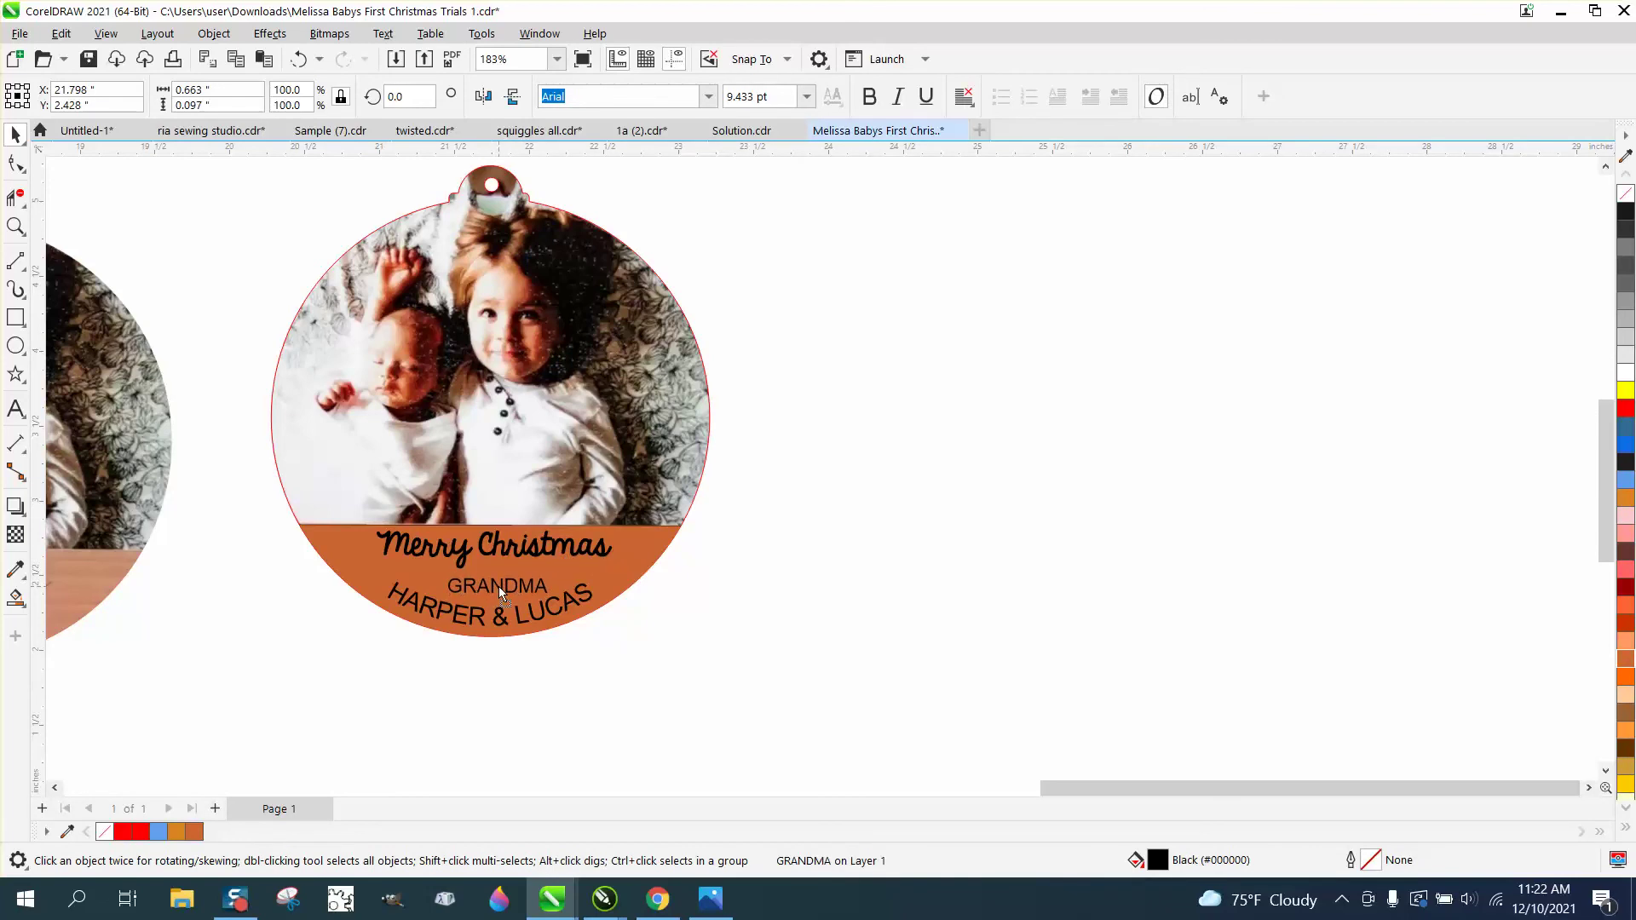
pyautogui.moveTo(498, 587); pyautogui.dragTo(490, 581)
# - Place a vertical guideline at about 21.785 inches through the ornament's hanging hole
pyautogui.moveTo(38, 220); pyautogui.dragTo(496, 184)
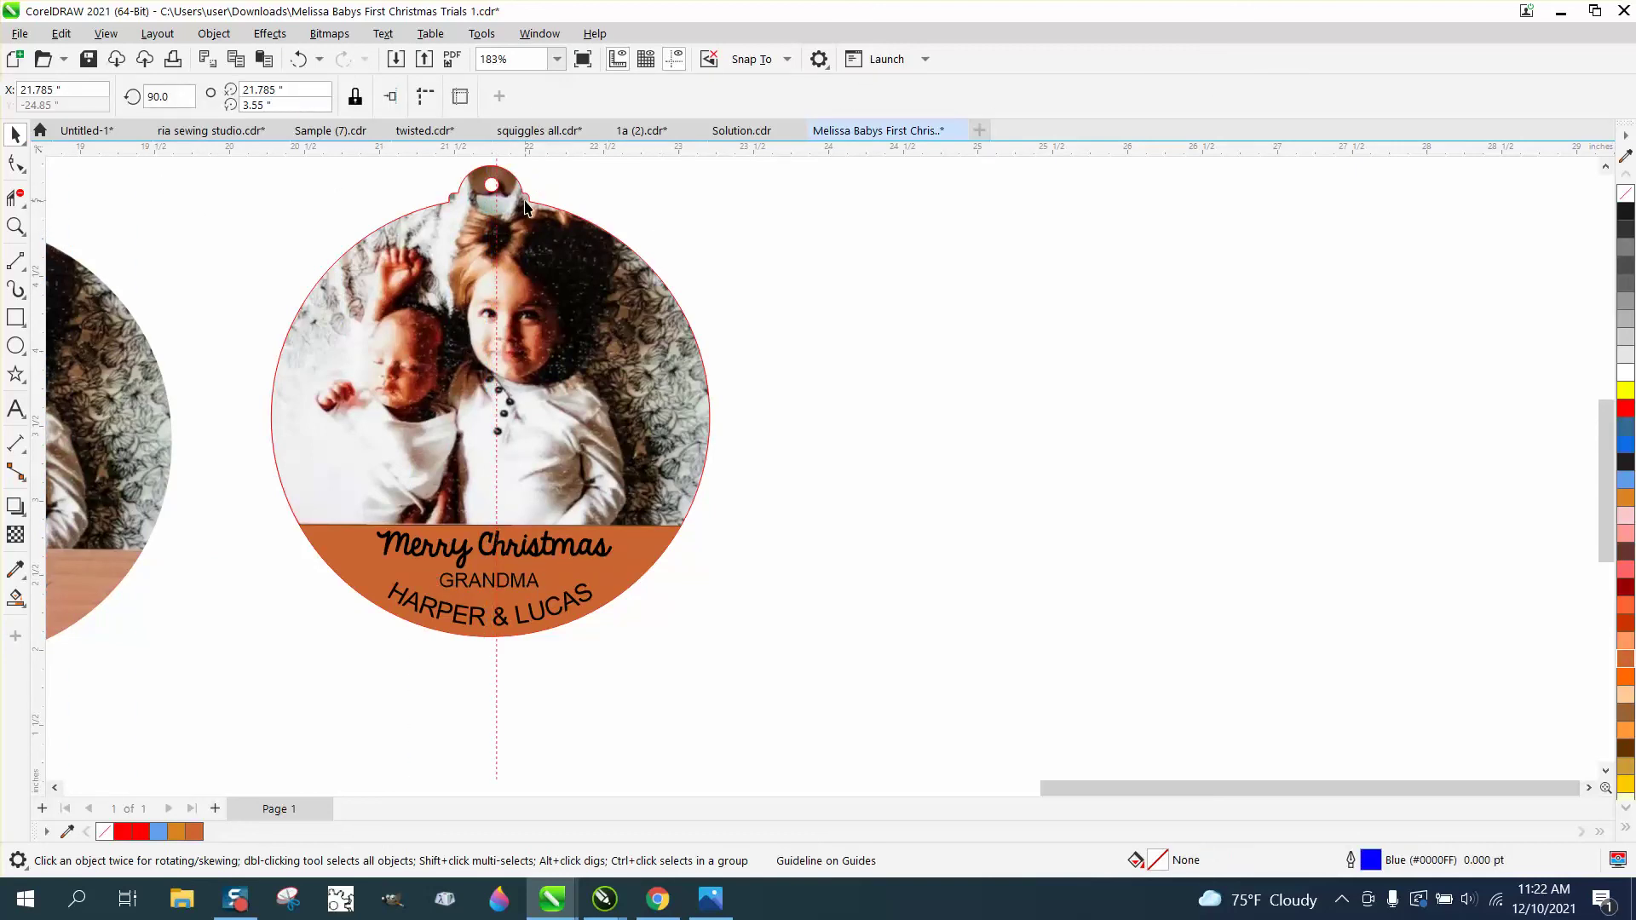
# - Shift the vertical guideline to 21.755 inches and nudge the GRANDMA text slightly right to center it on the guideline
pyautogui.press('Left')
pyautogui.click(17, 225)
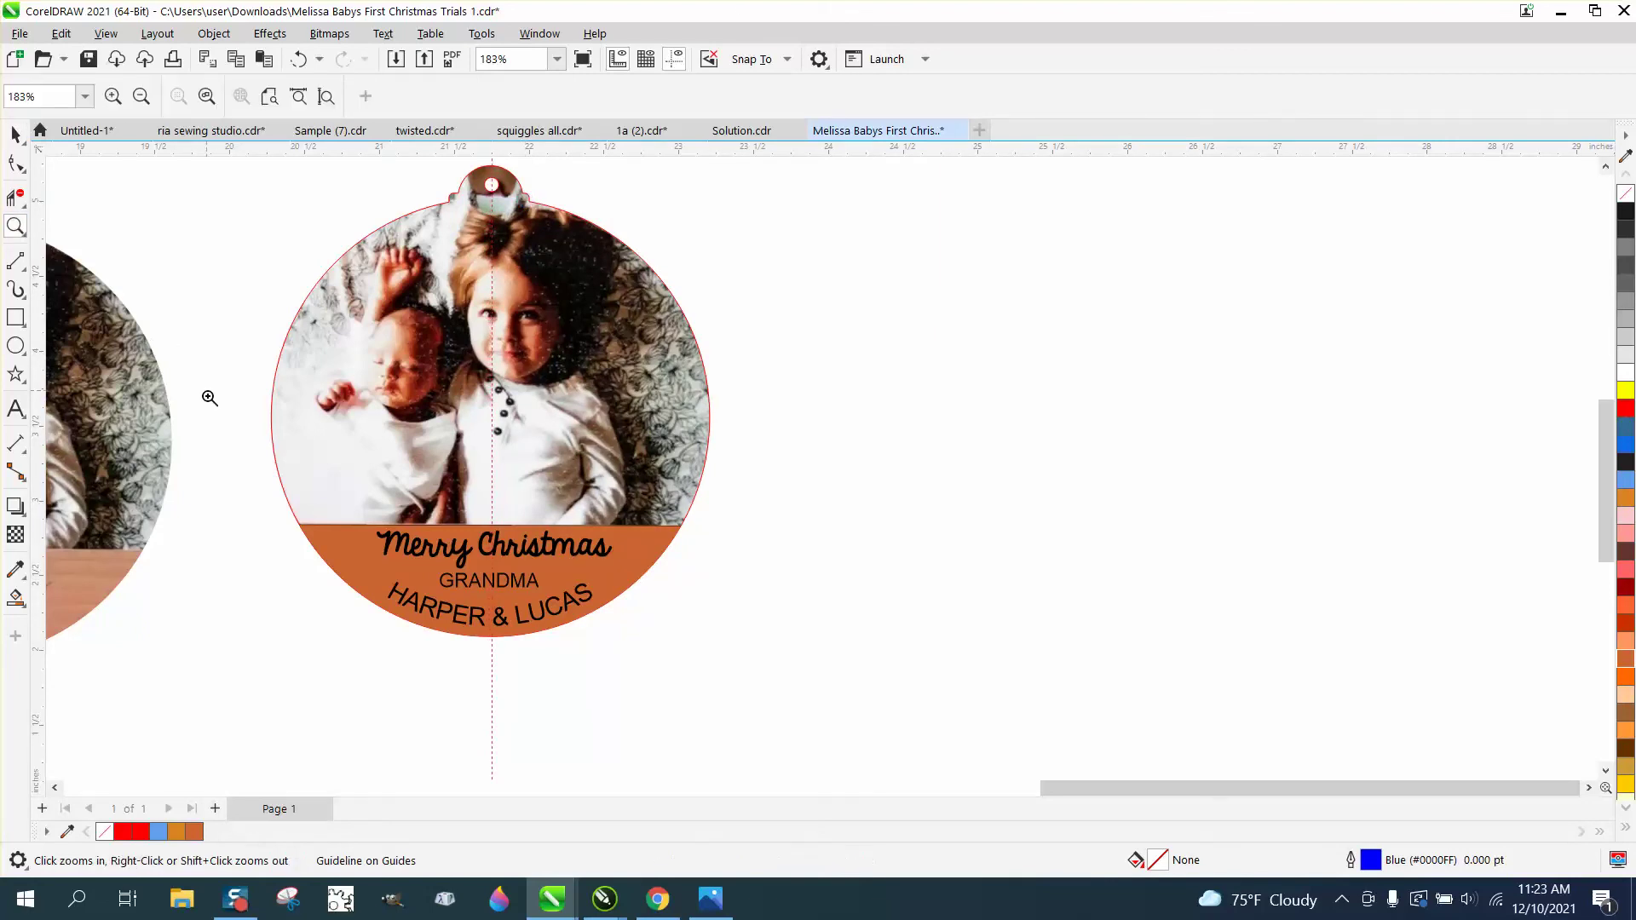
pyautogui.moveTo(208, 390); pyautogui.dragTo(707, 678)
pyautogui.click(23, 136)
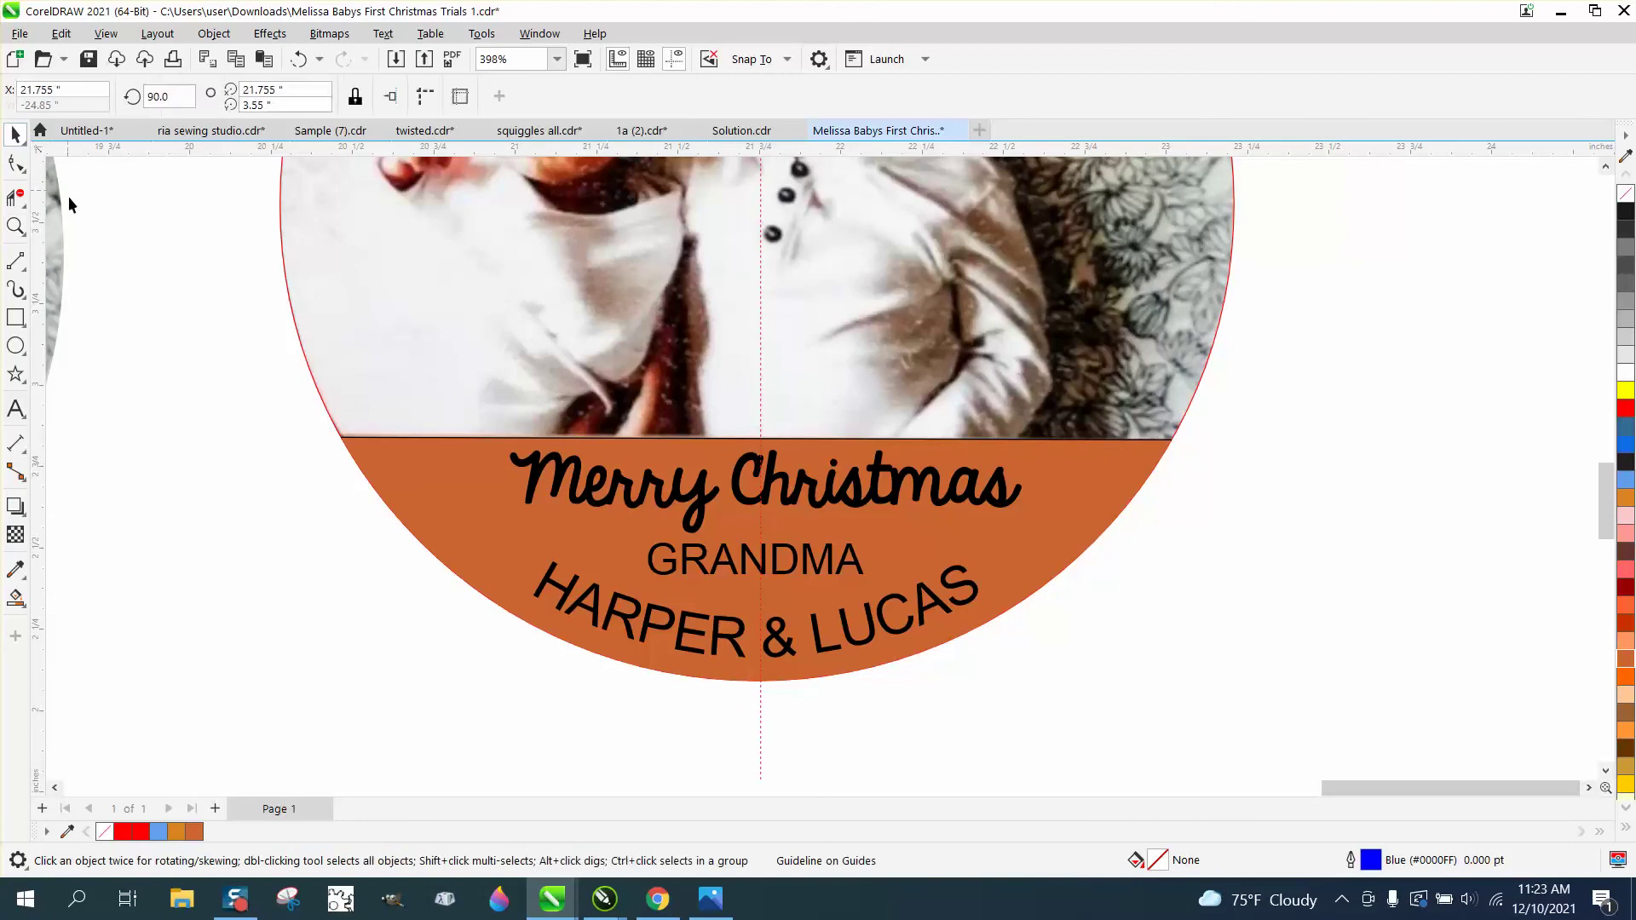
pyautogui.click(776, 582)
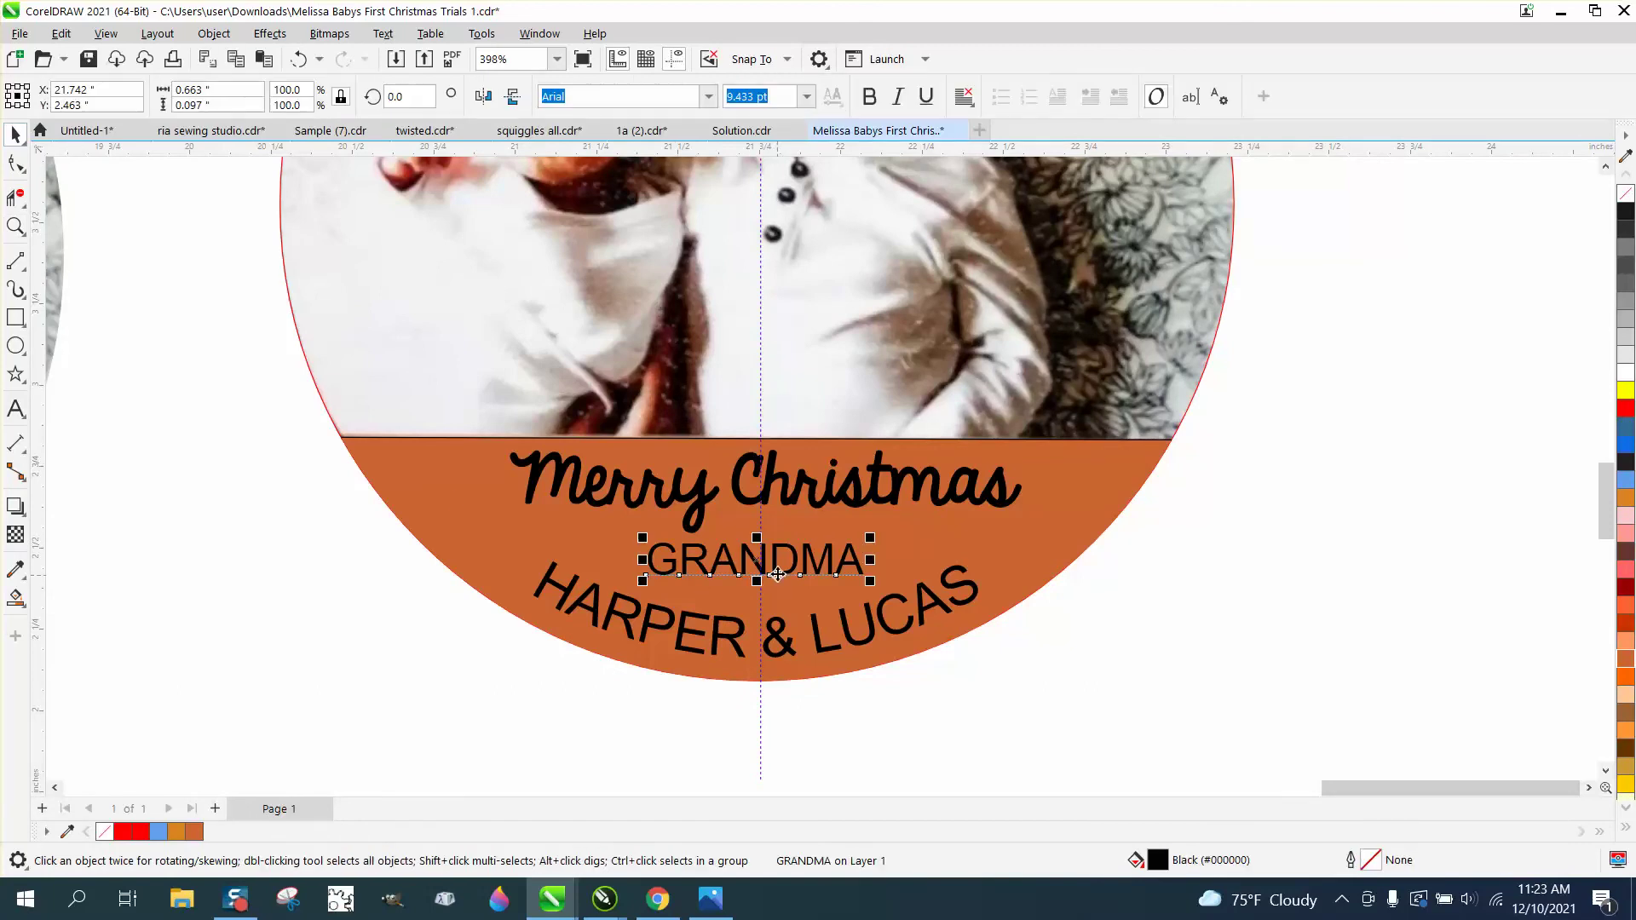
pyautogui.moveTo(791, 568); pyautogui.dragTo(793, 573)
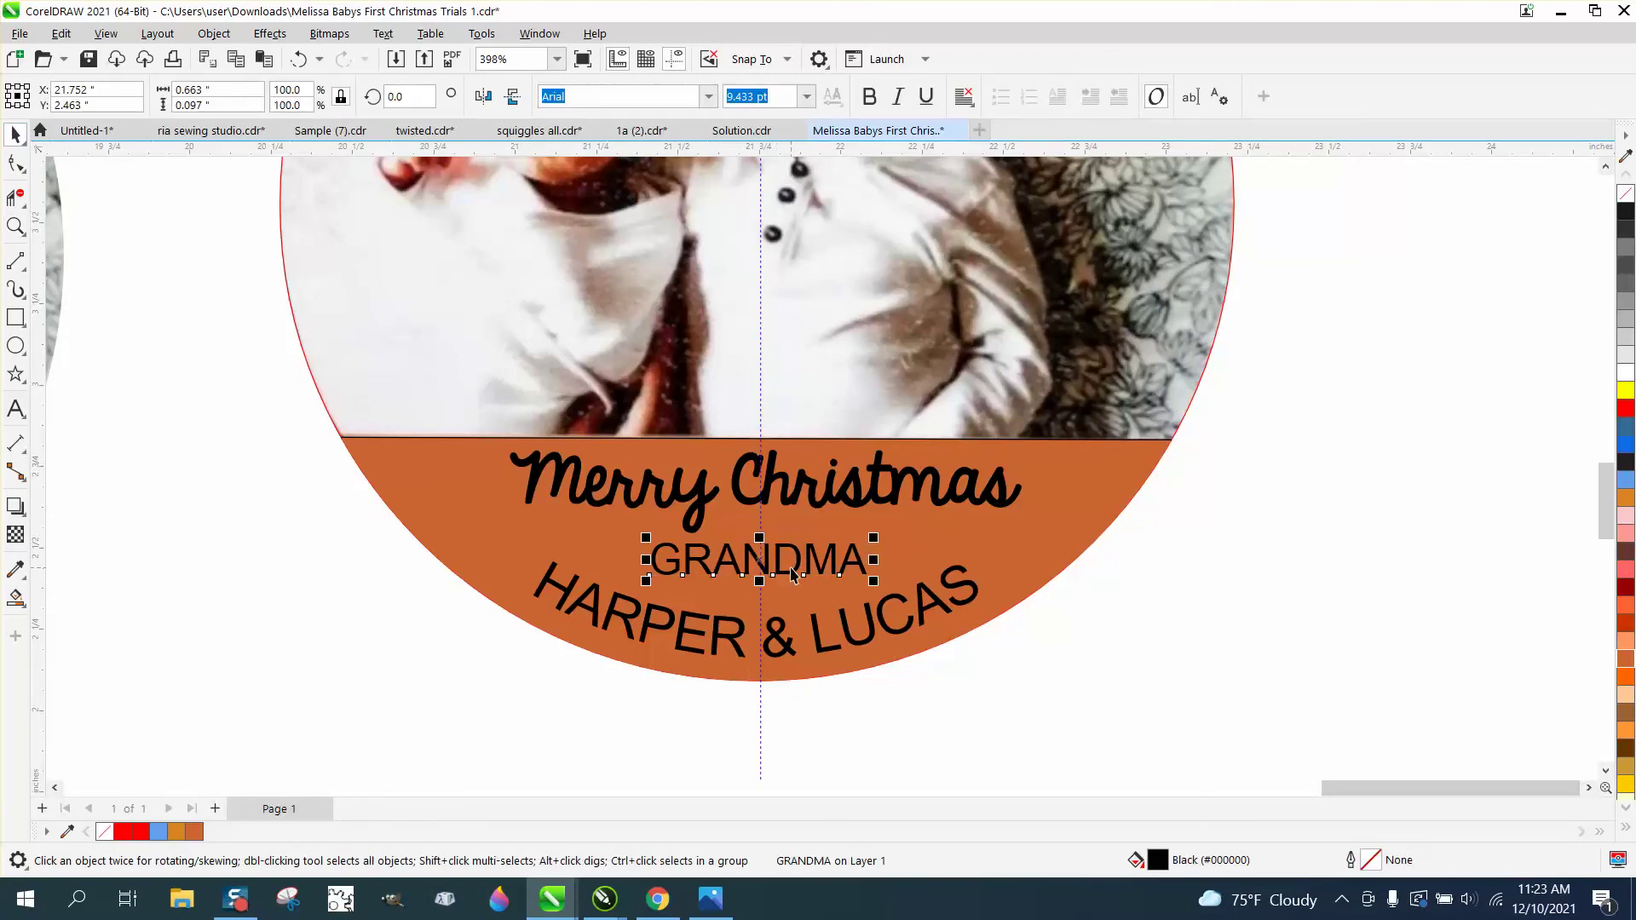
pyautogui.press('Right')
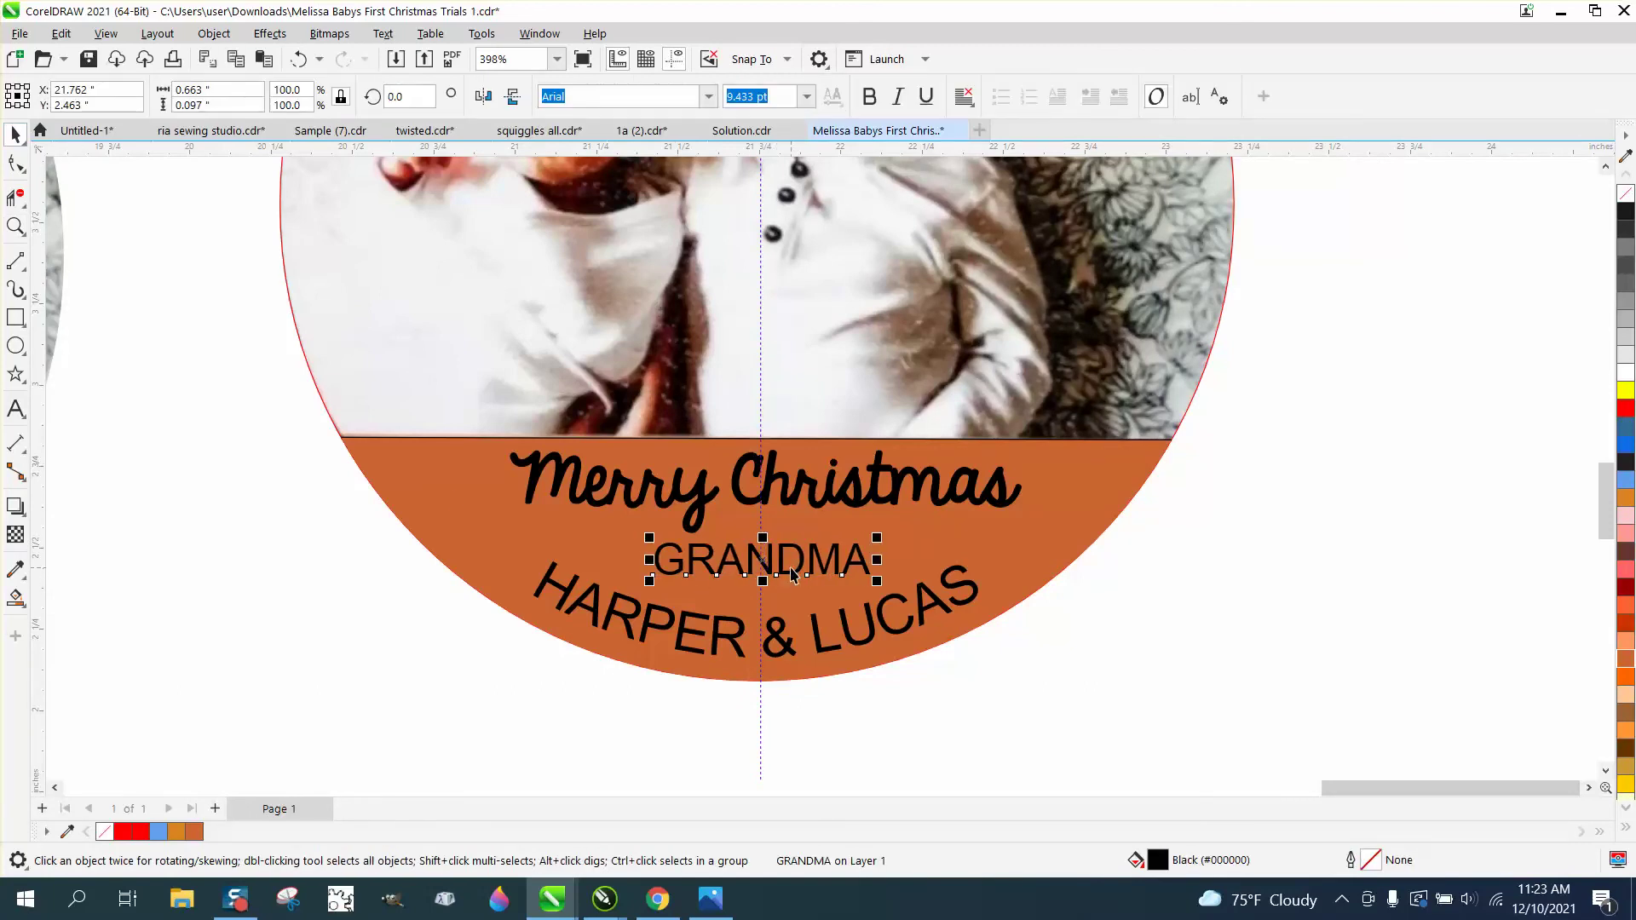
# - Center the other lines on the guideline by nudging Merry Christmas about 0.02 inches left and the curved names line 0.02 inches right
pyautogui.click(873, 502)
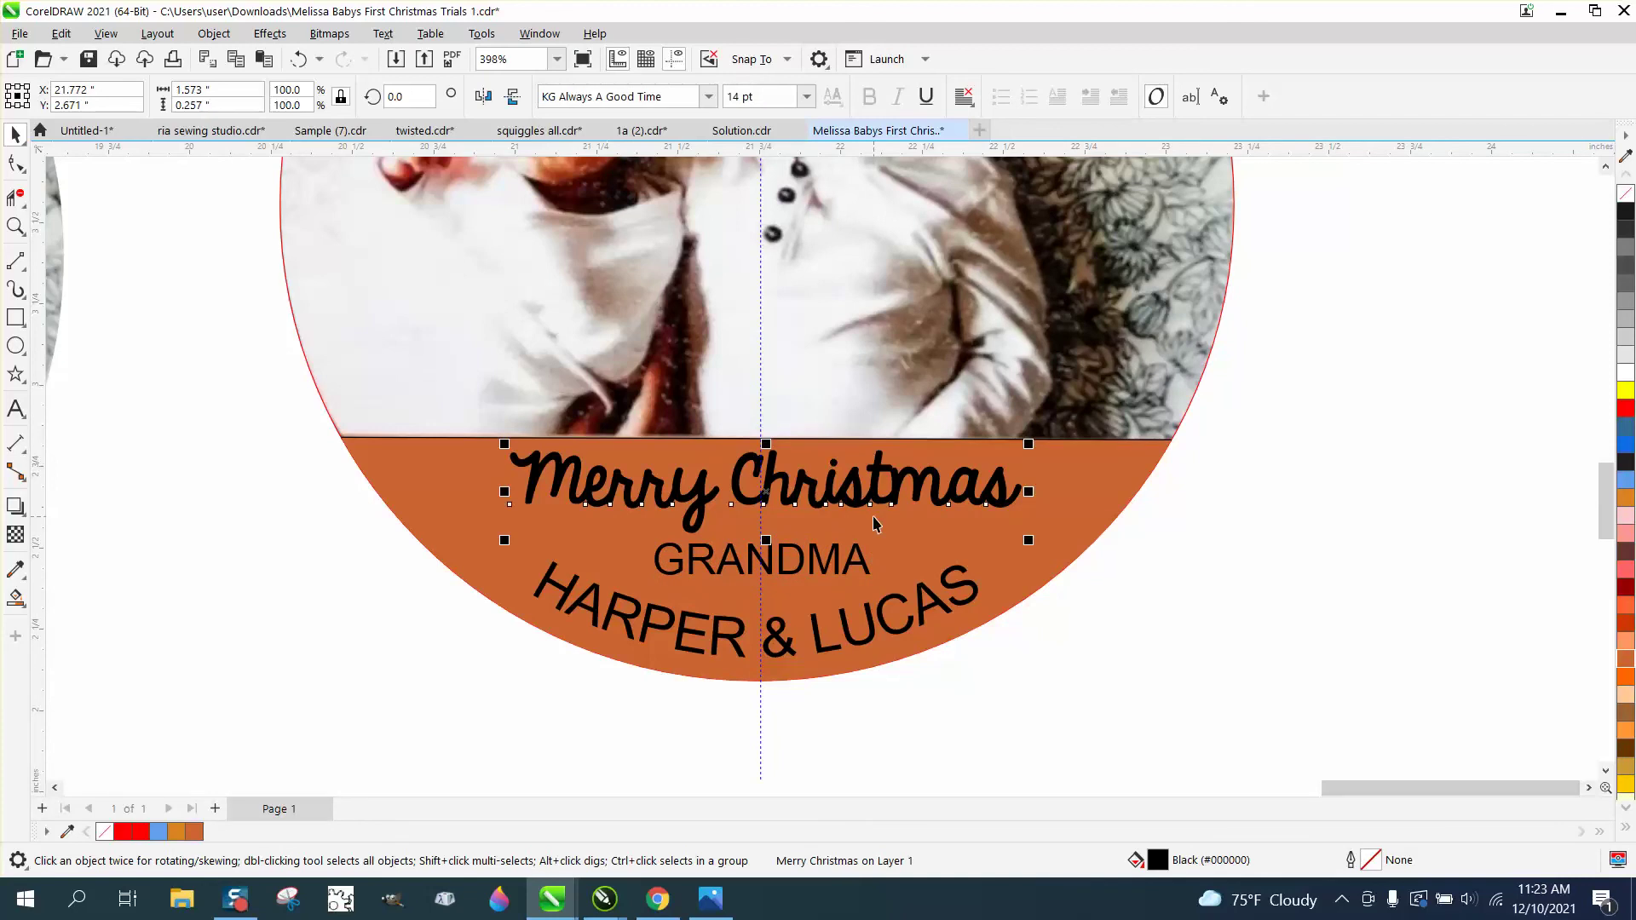
pyautogui.press('Left')
pyautogui.press('Left')
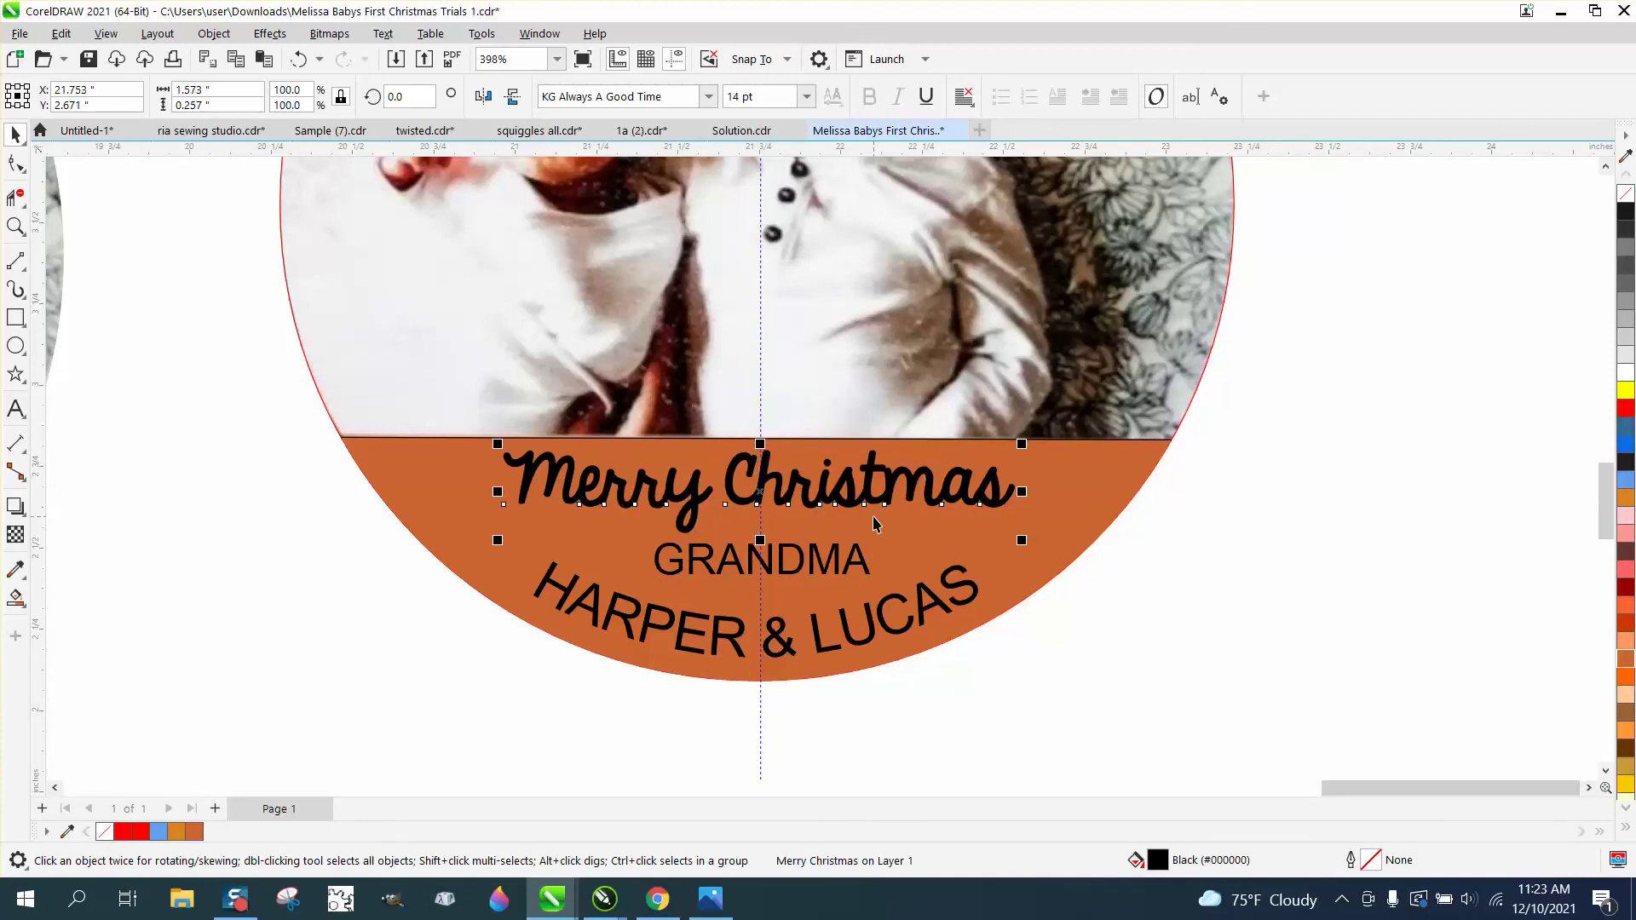
pyautogui.click(947, 612)
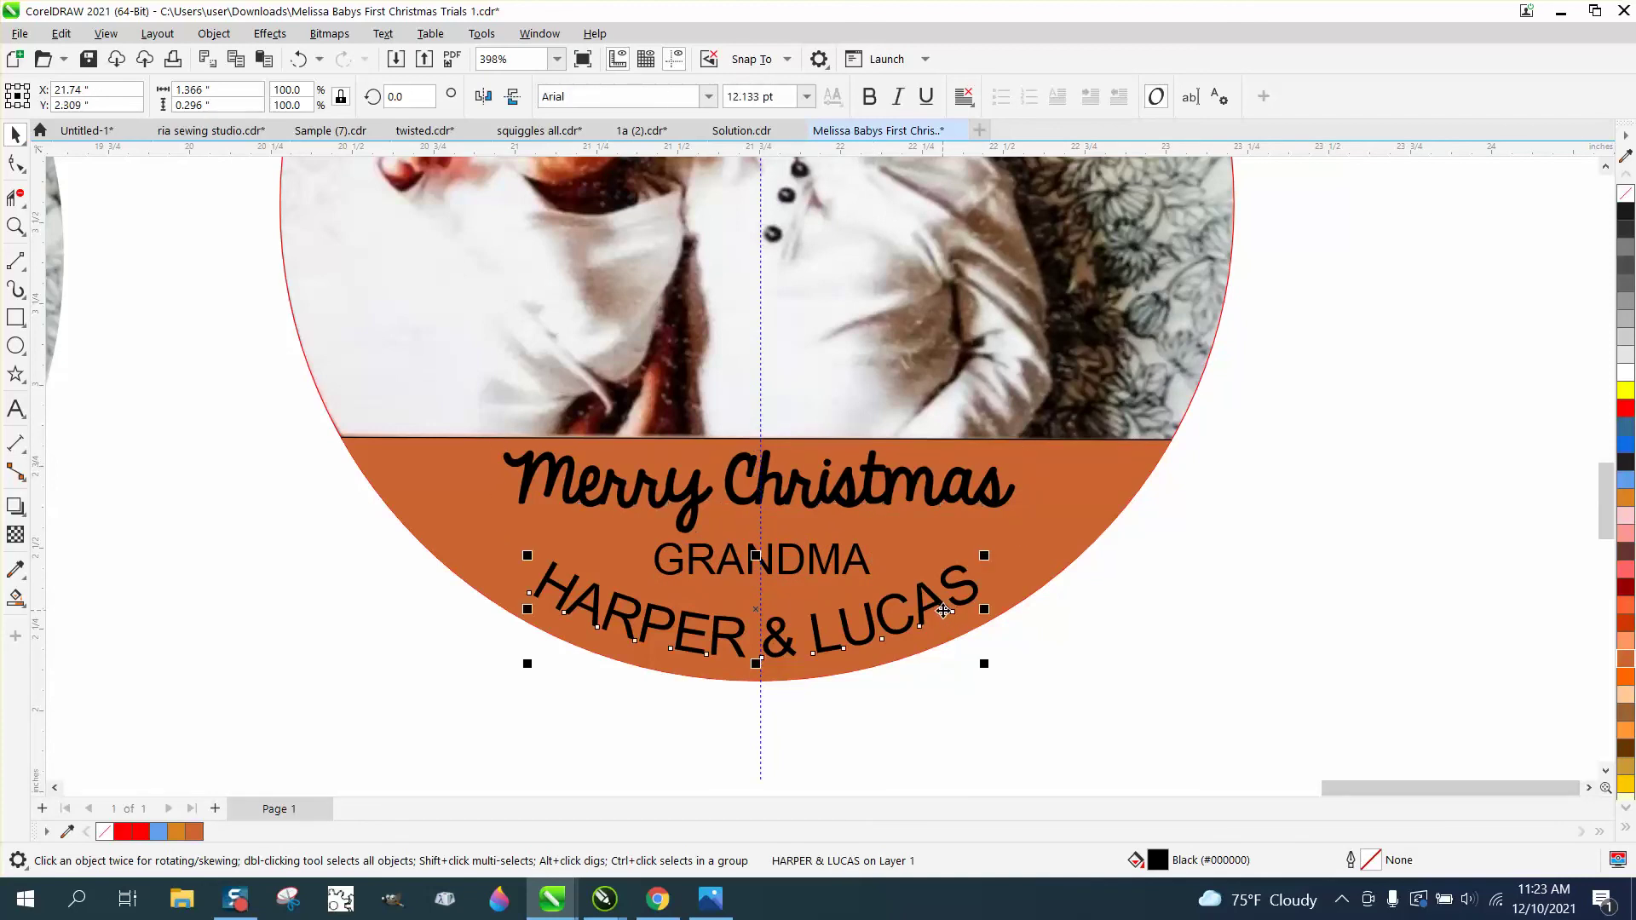
pyautogui.press('Right')
pyautogui.press('Right')
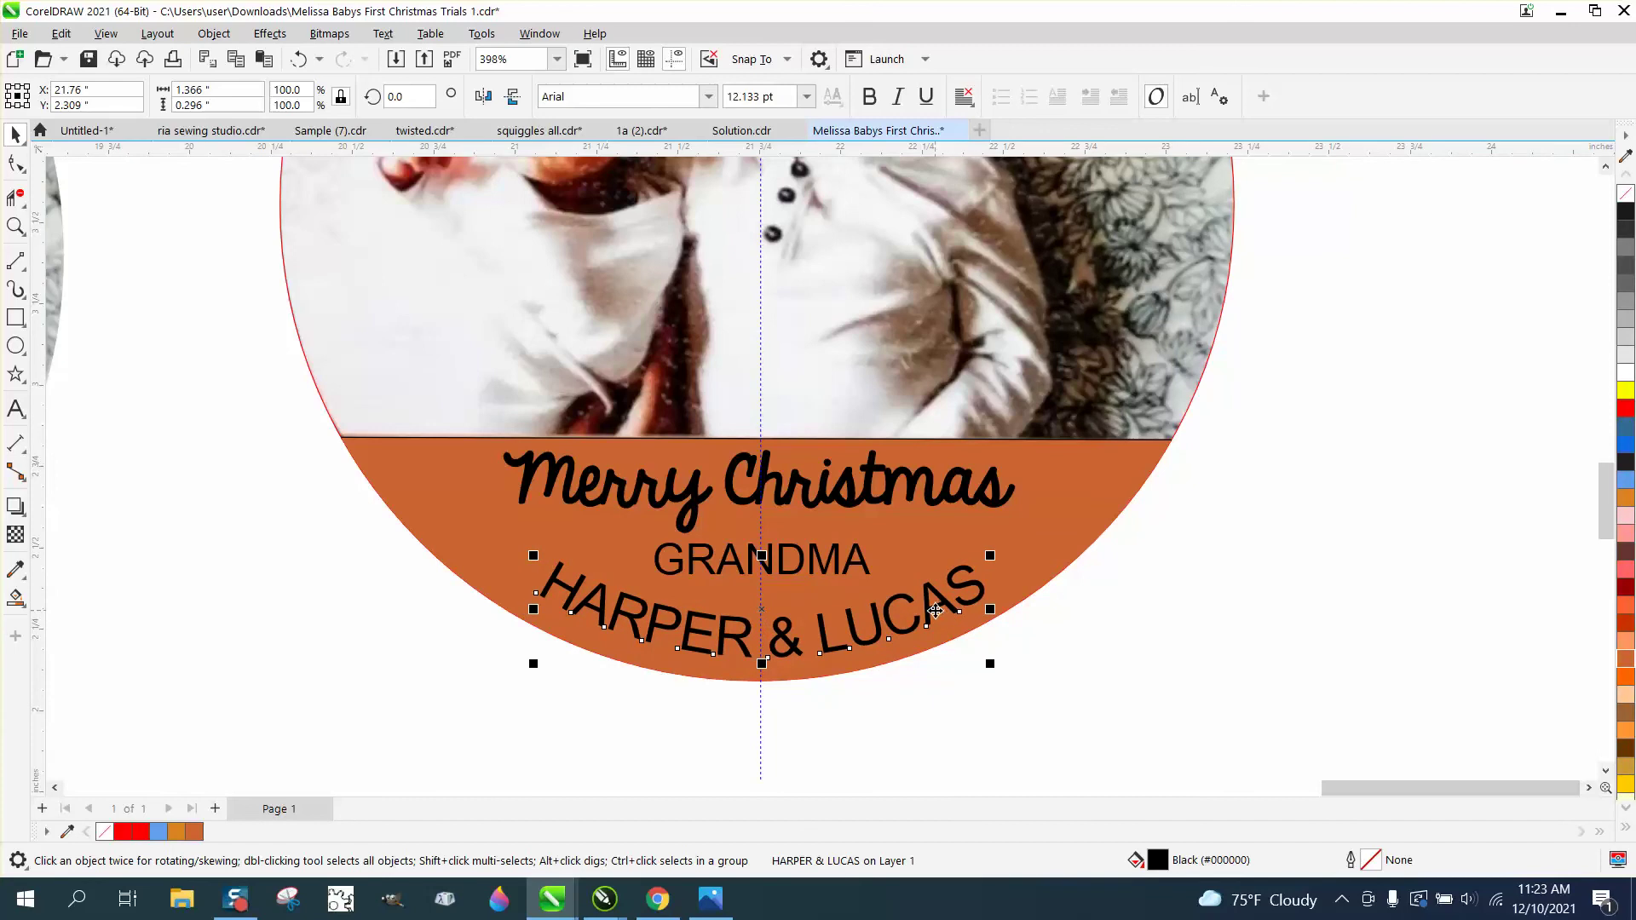
pyautogui.scroll(-1, 941, 613)
pyautogui.click(1166, 646)
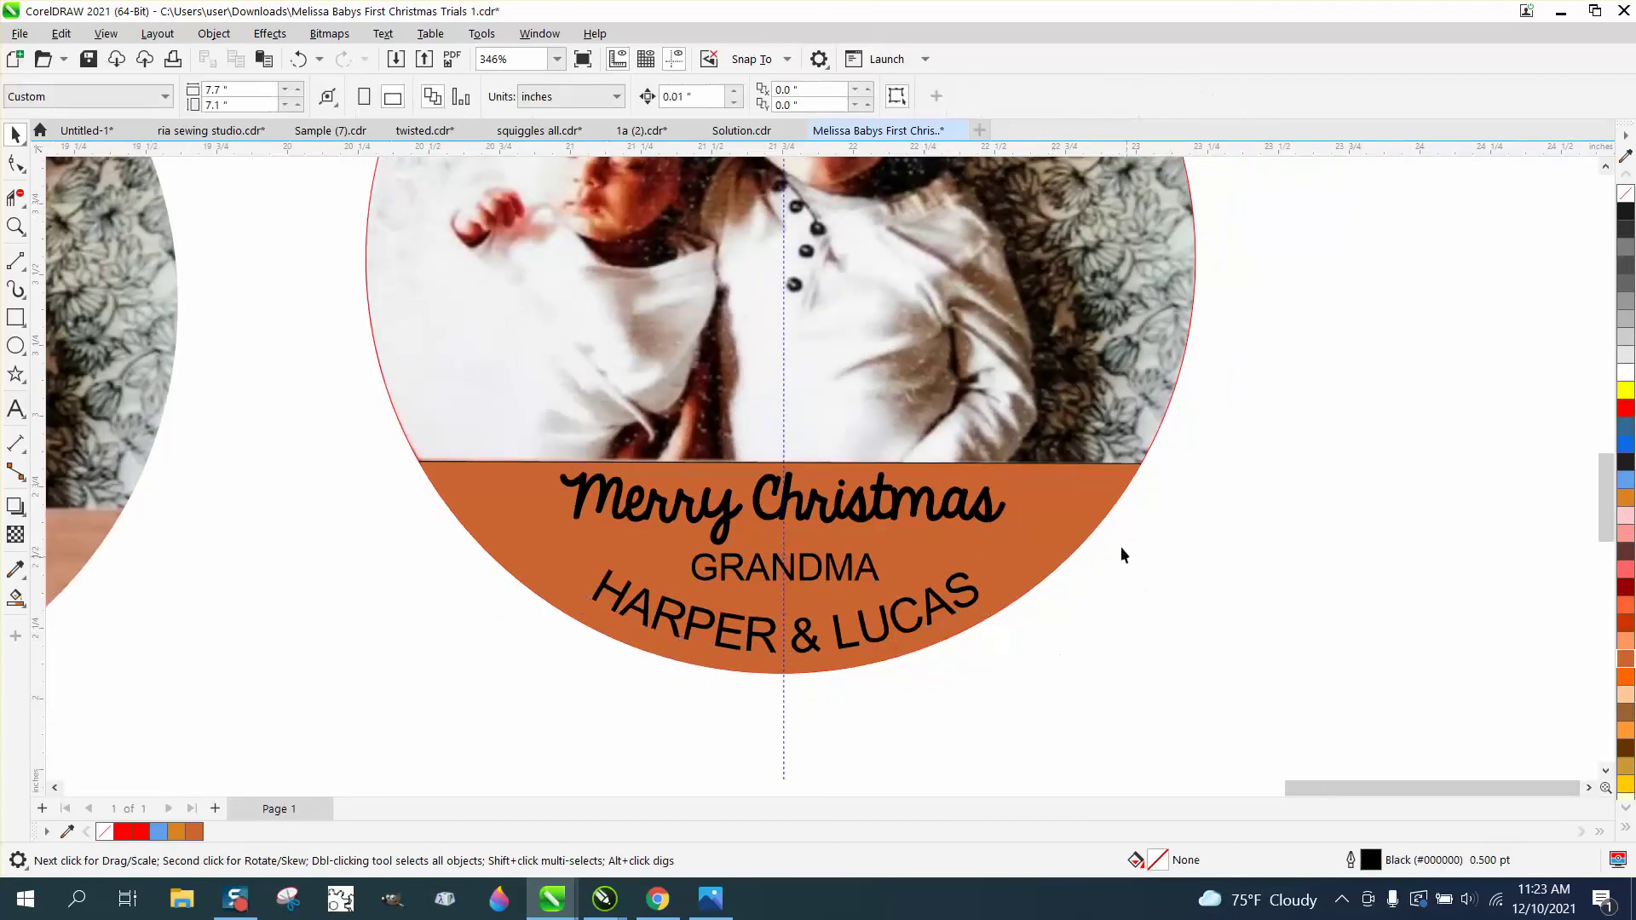
# - Set the nudge distance to 5 inches, move the orange band right by one nudge to expose the original wood strip, and undo the move
pyautogui.click(1110, 470)
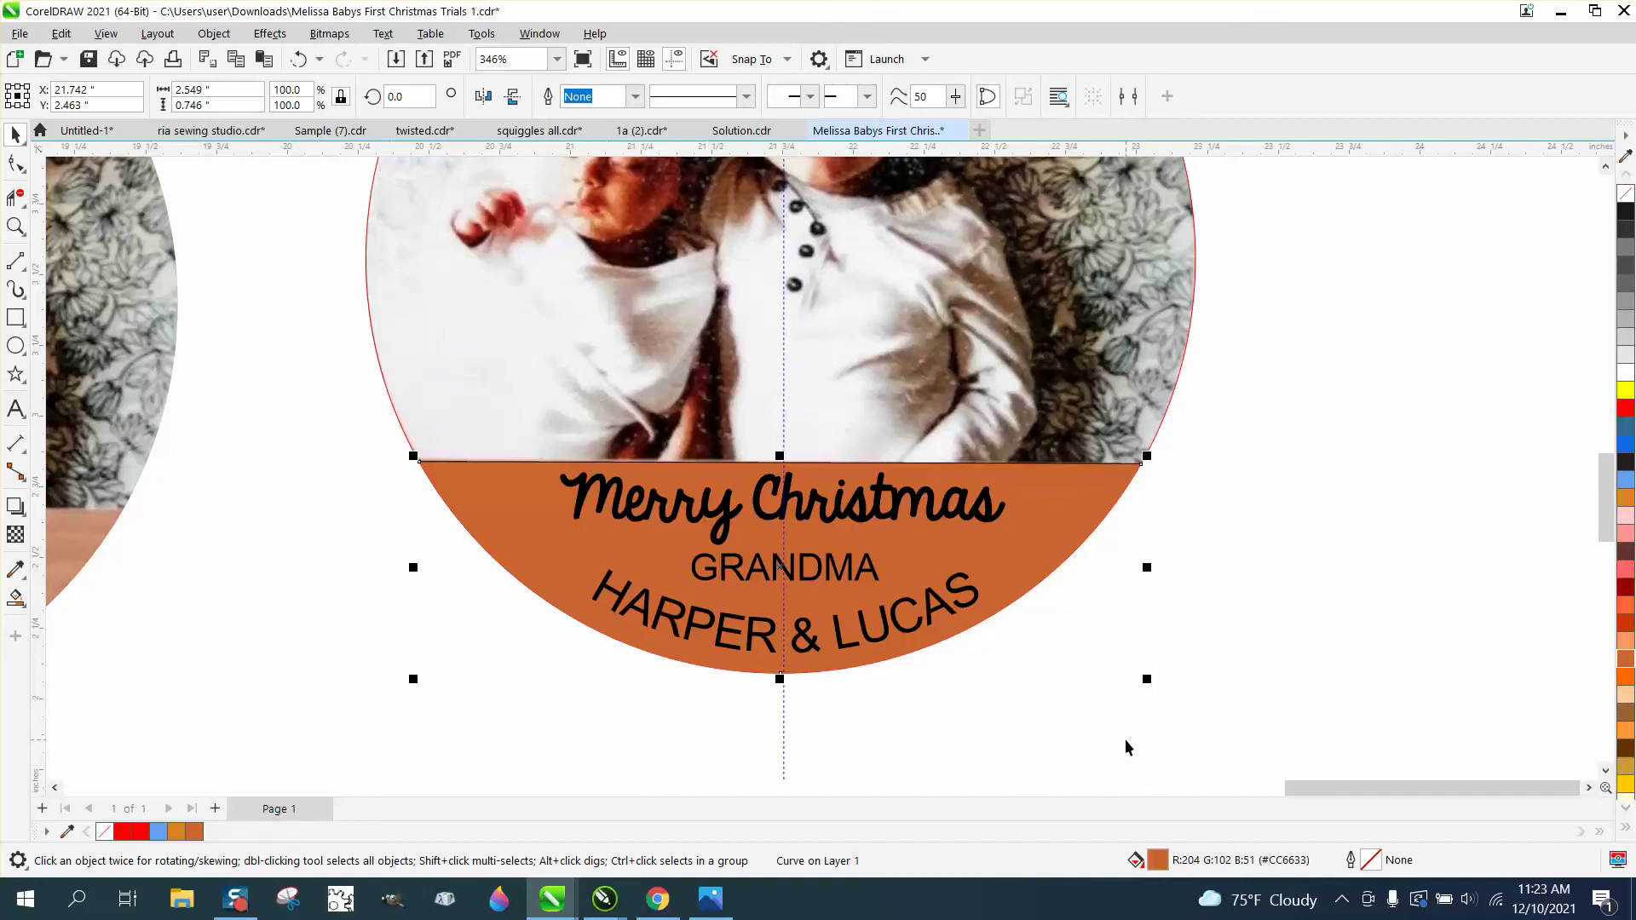
pyautogui.click(1276, 616)
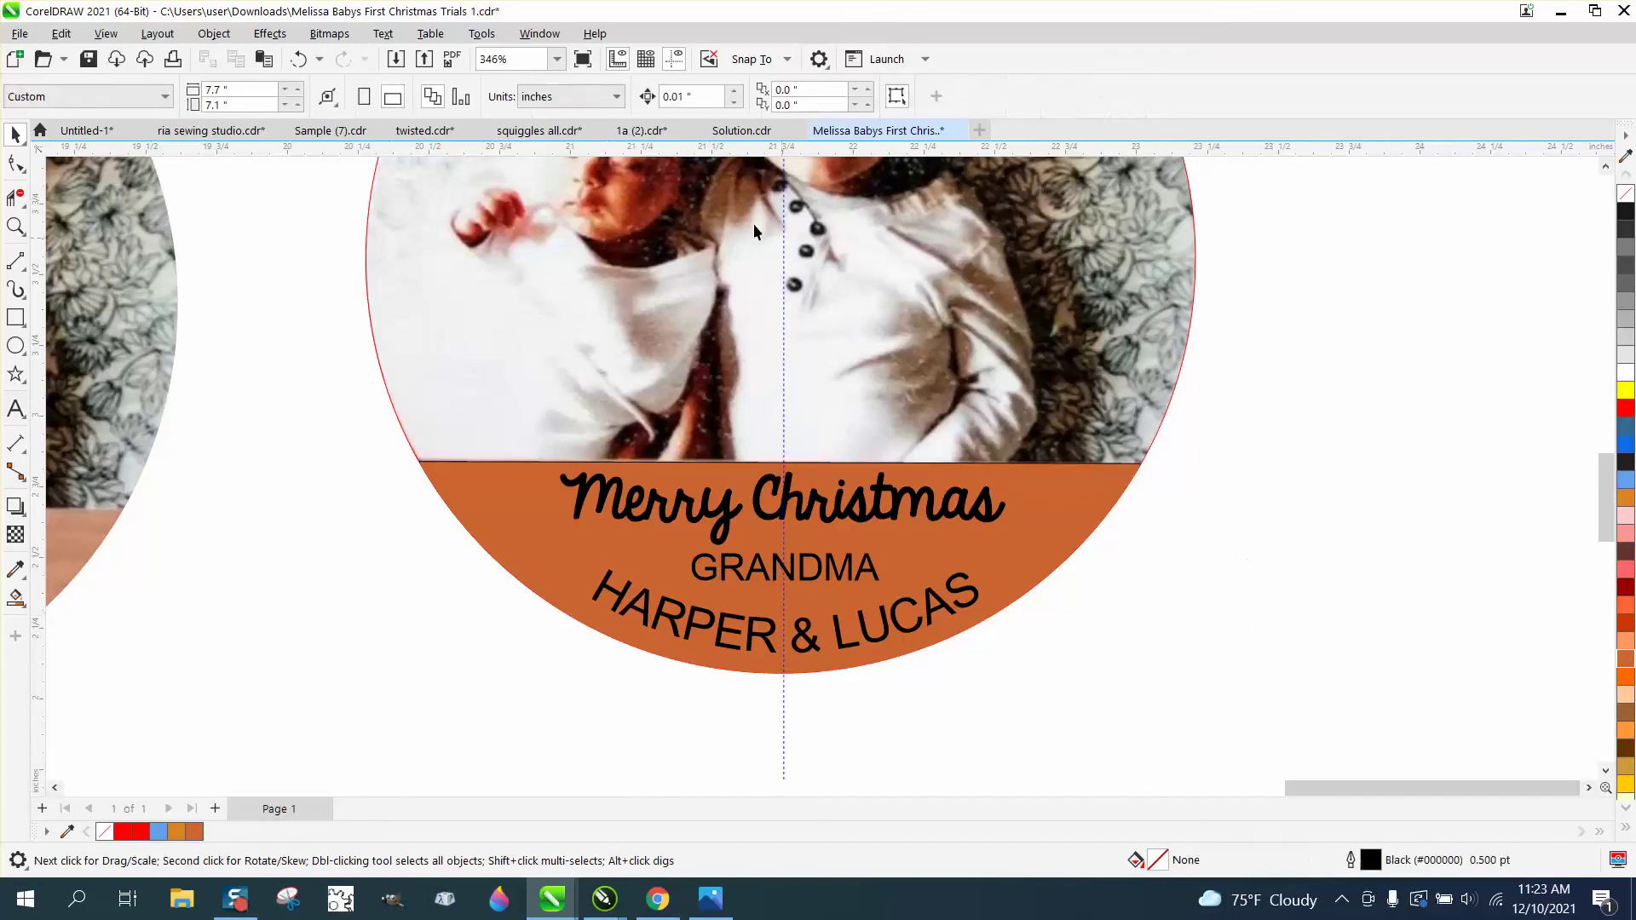
pyautogui.click(705, 99)
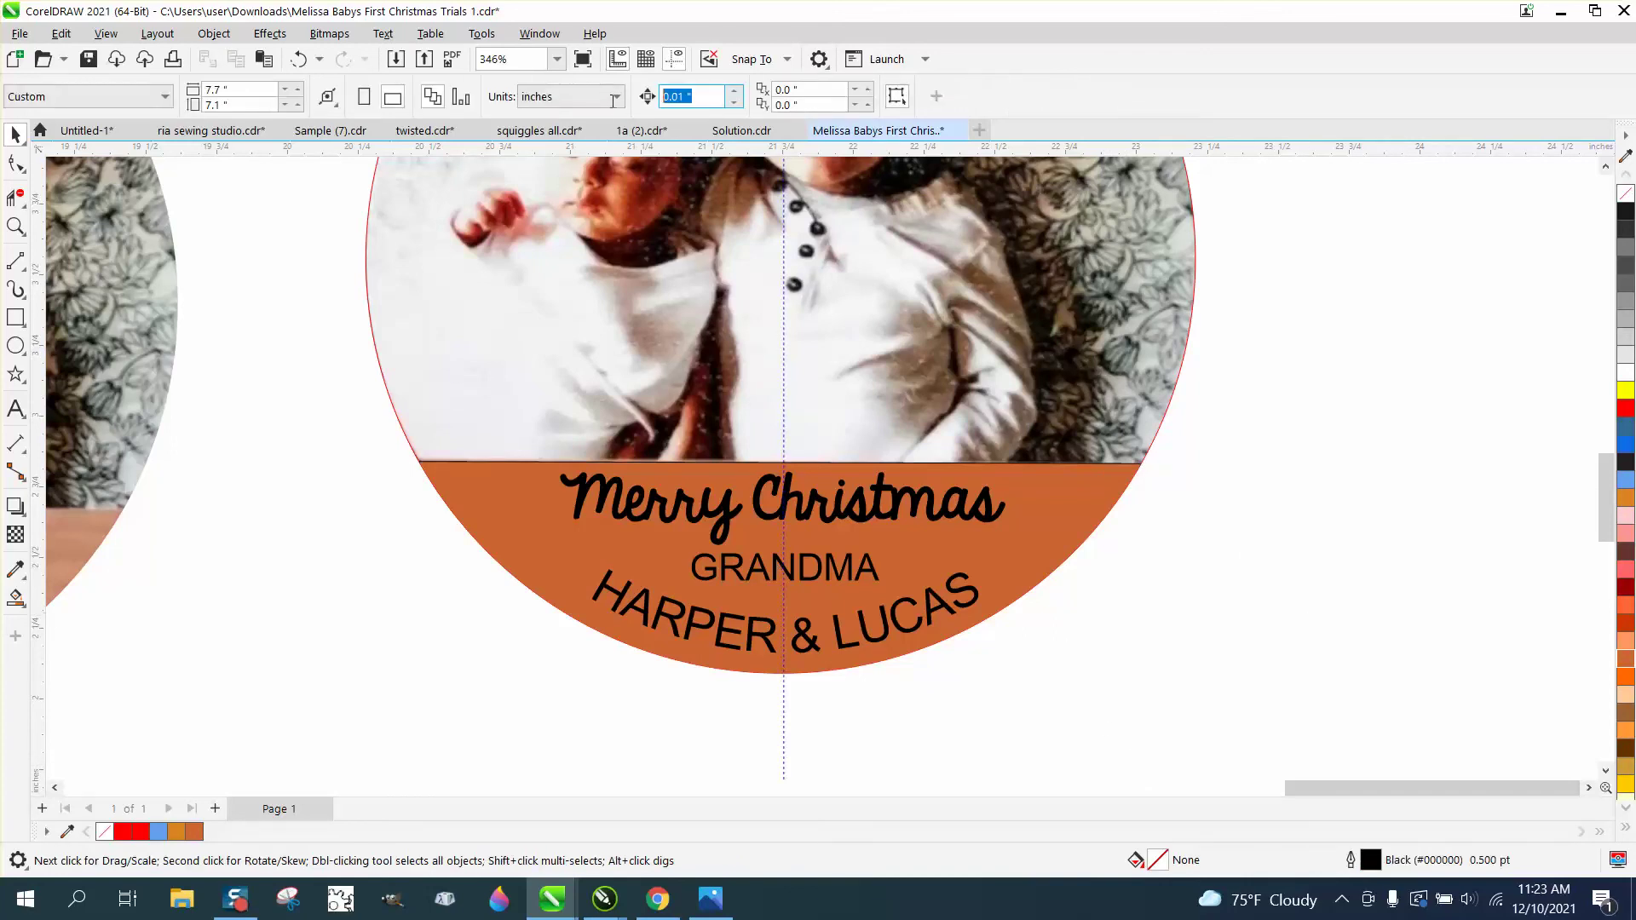
pyautogui.click(1004, 540)
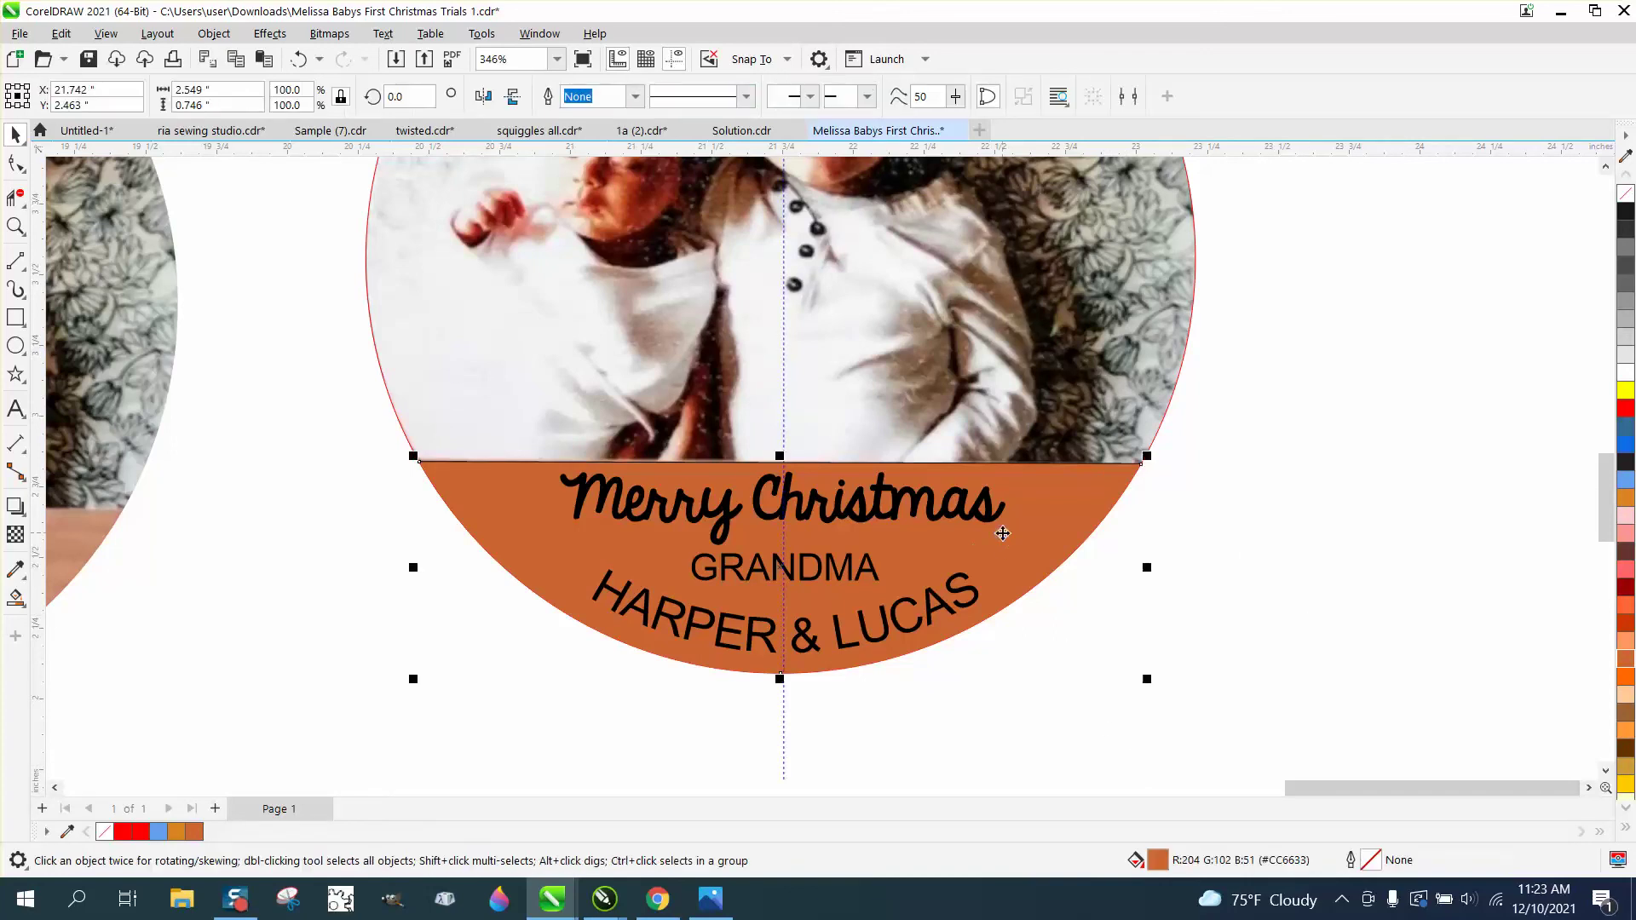
pyautogui.click(1078, 464)
pyautogui.press('Escape')
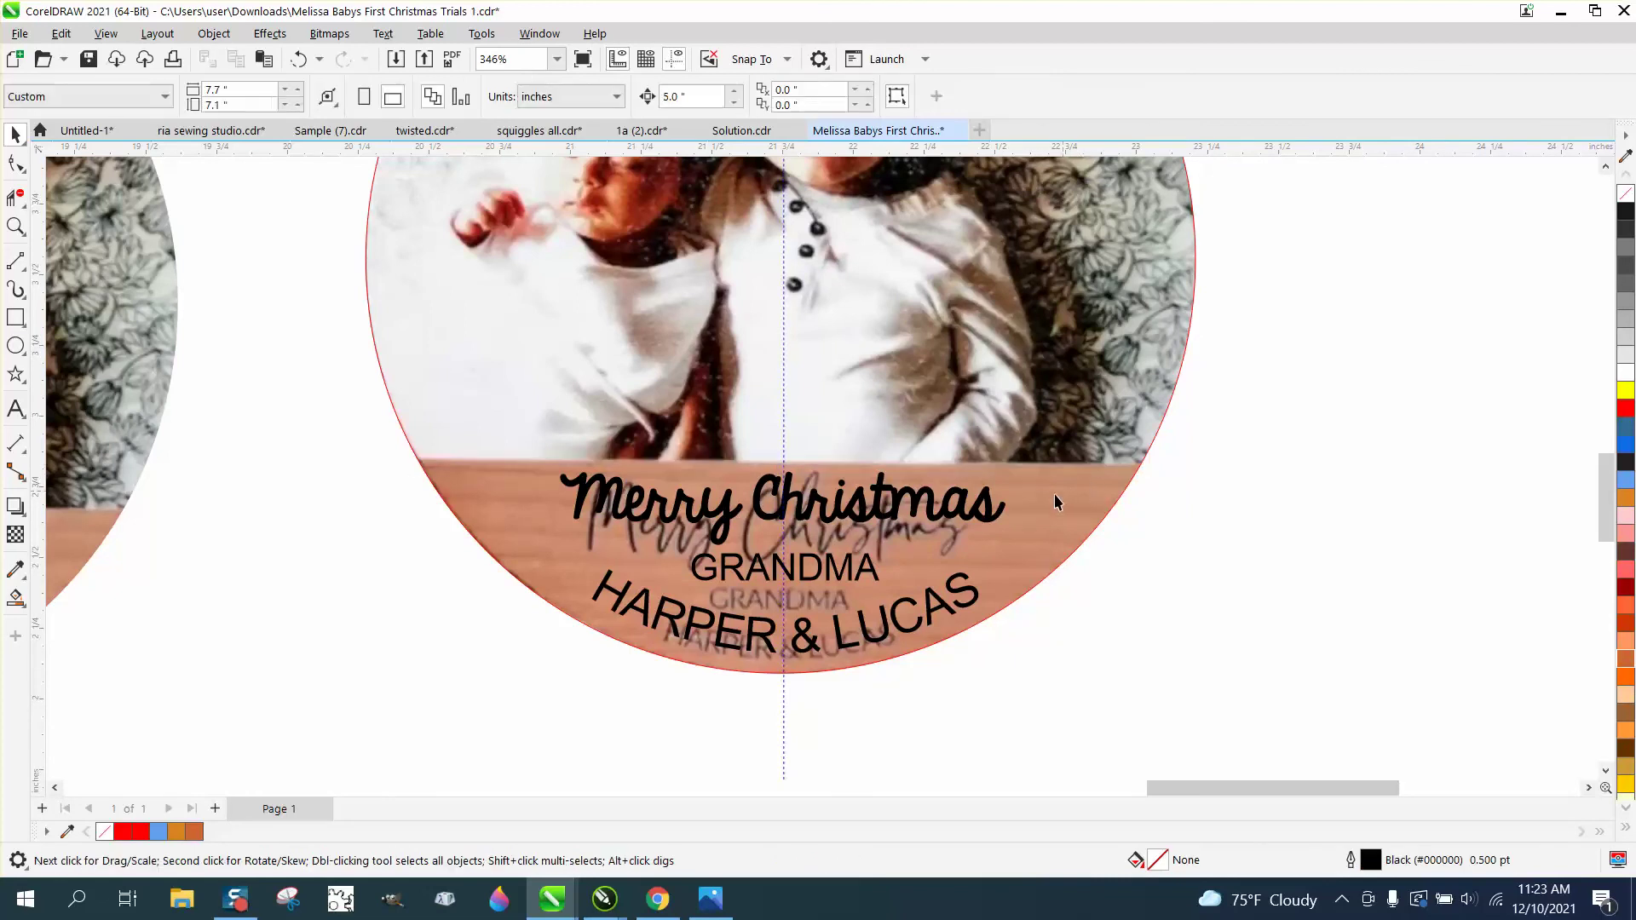
pyautogui.scroll(-1, 967, 526)
pyautogui.click(1570, 509)
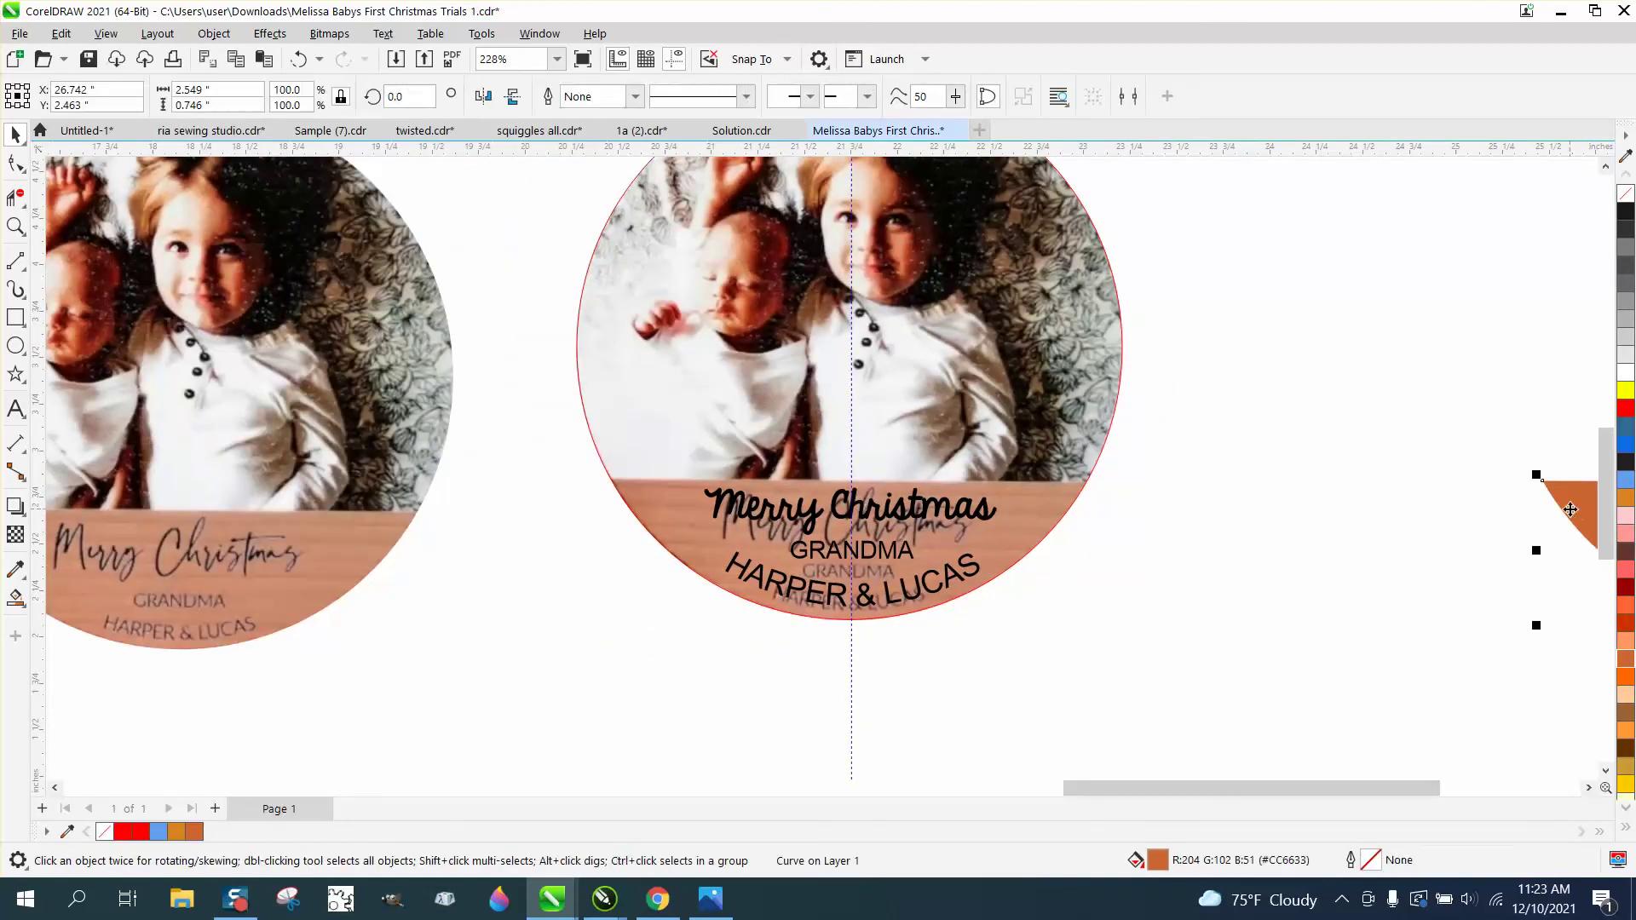
pyautogui.hotkey('ctrl', 'z')
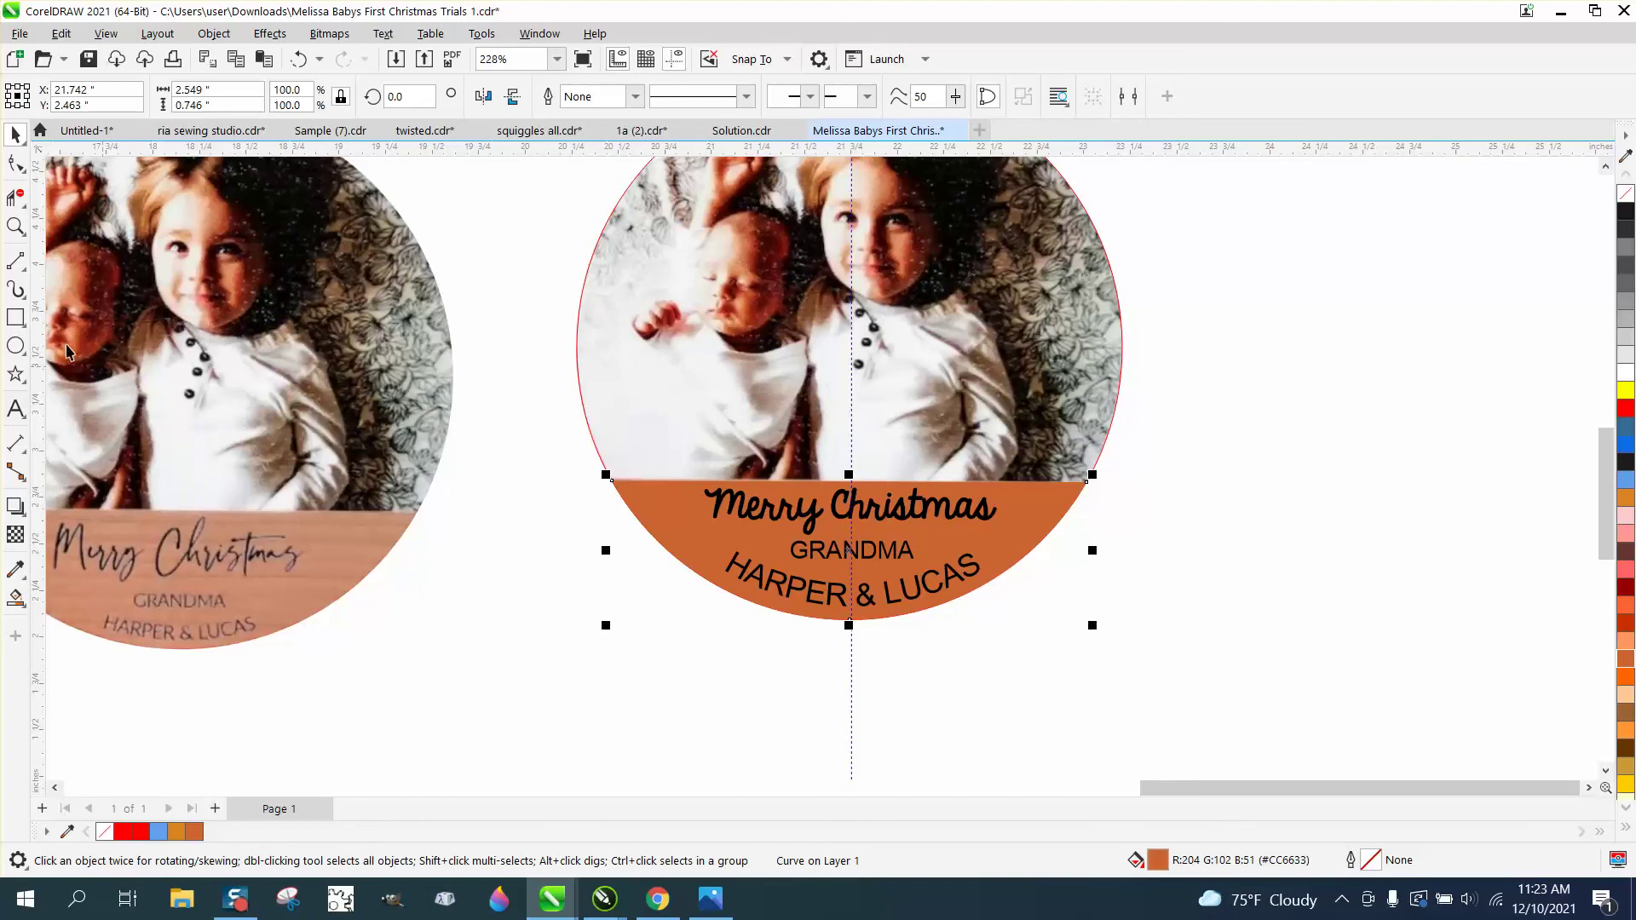
pyautogui.click(14, 229)
pyautogui.moveTo(540, 365); pyautogui.dragTo(1198, 585)
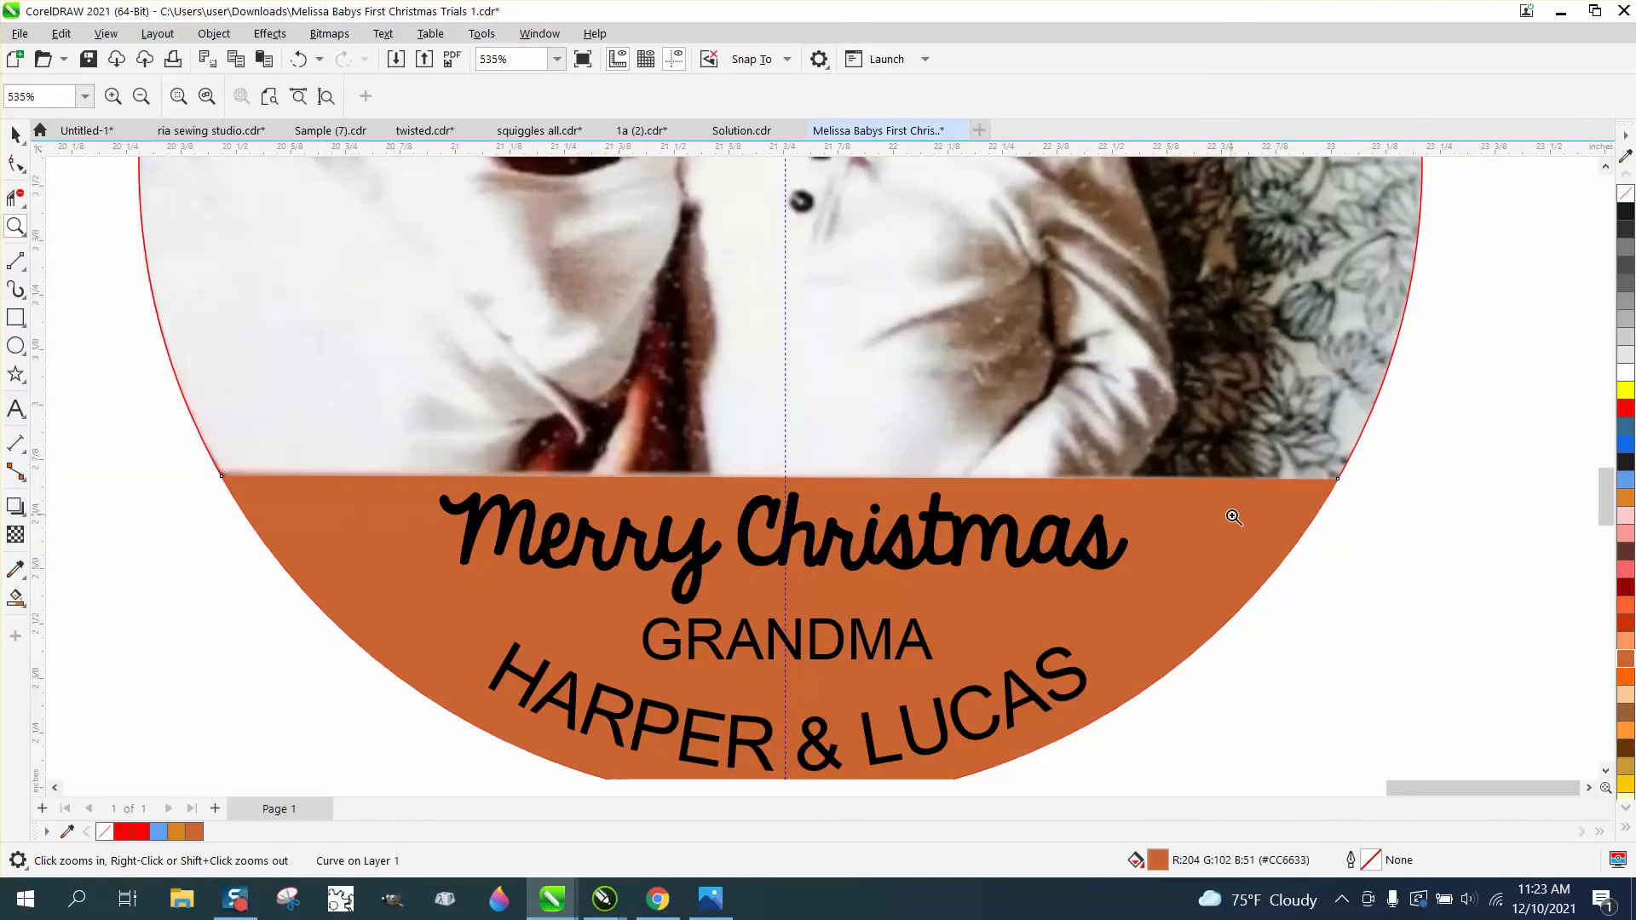
pyautogui.scroll(-5, 1244, 519)
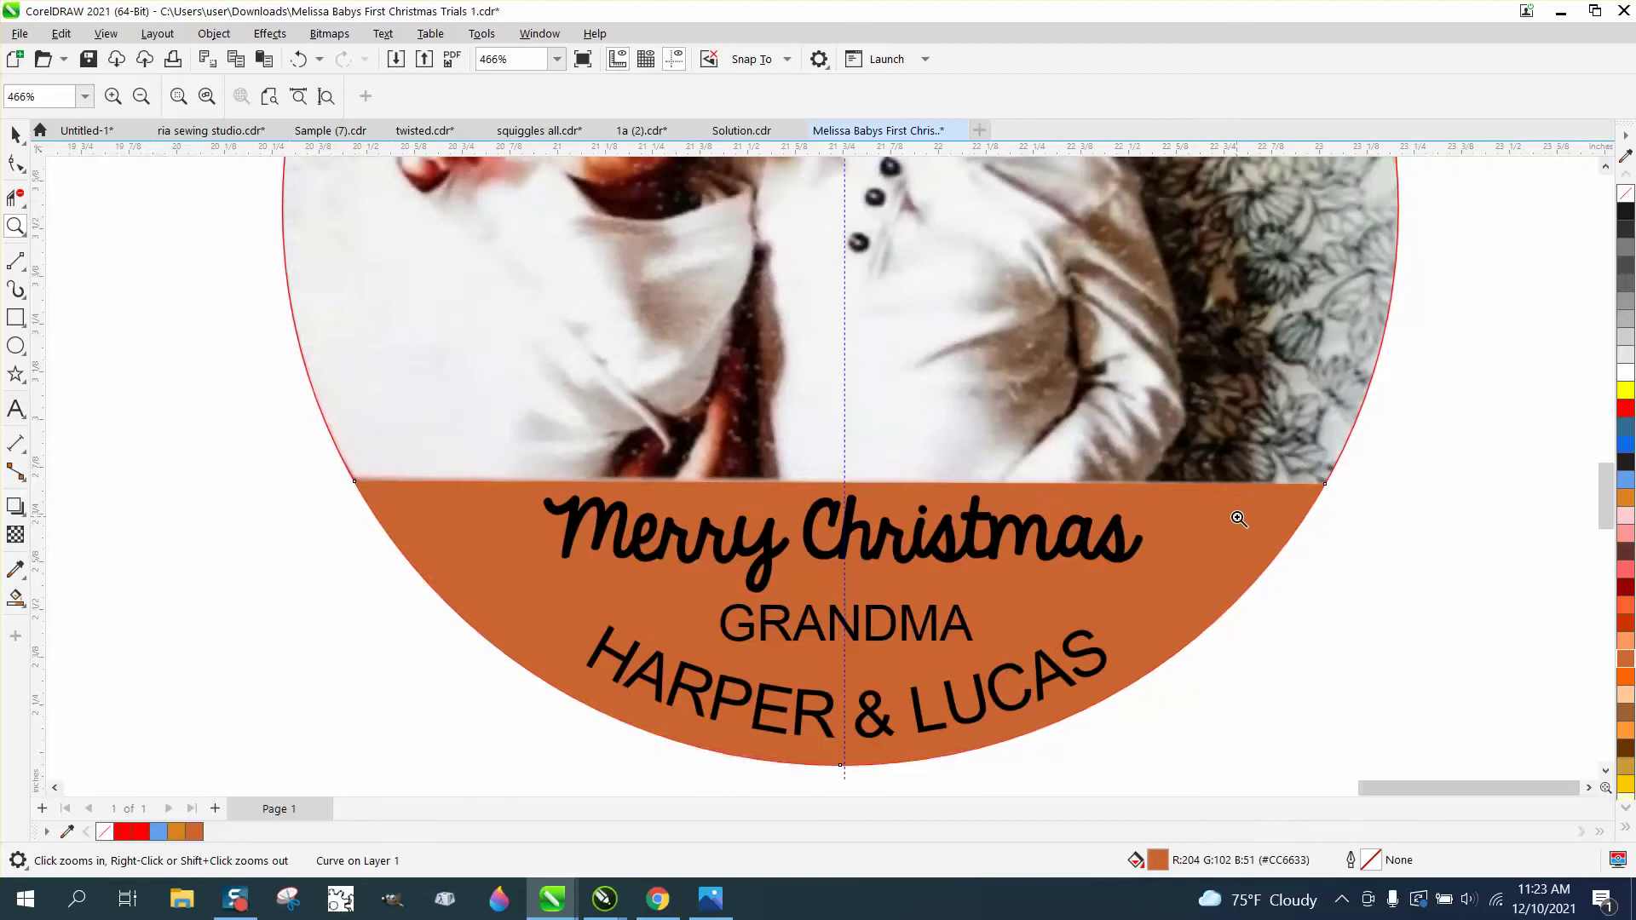
pyautogui.scroll(-1, 1236, 519)
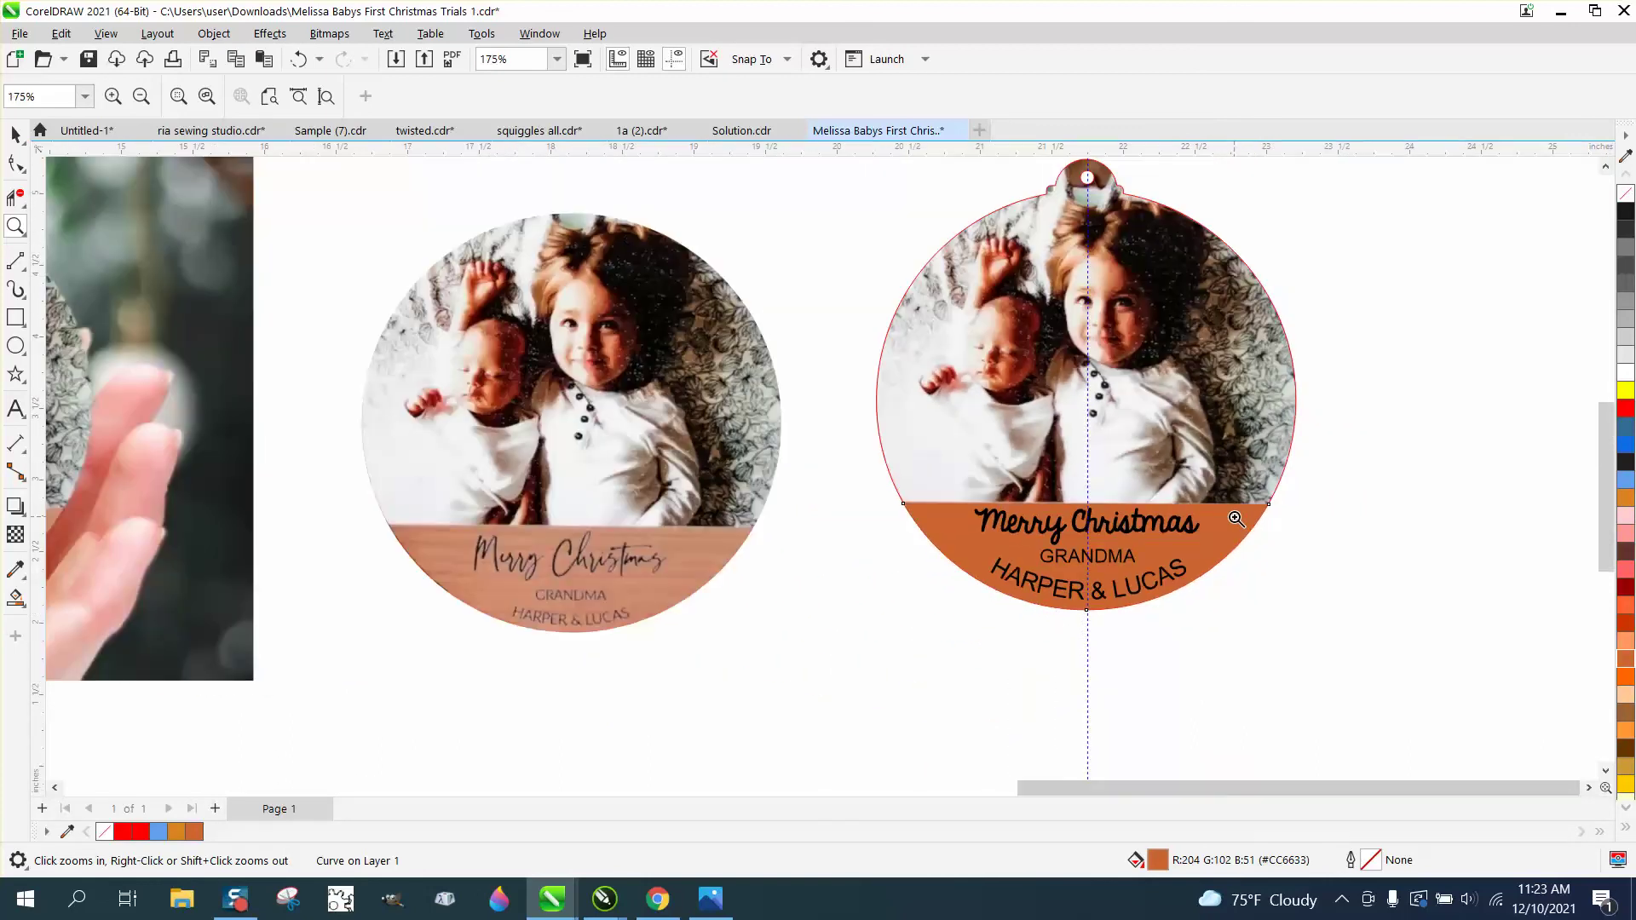